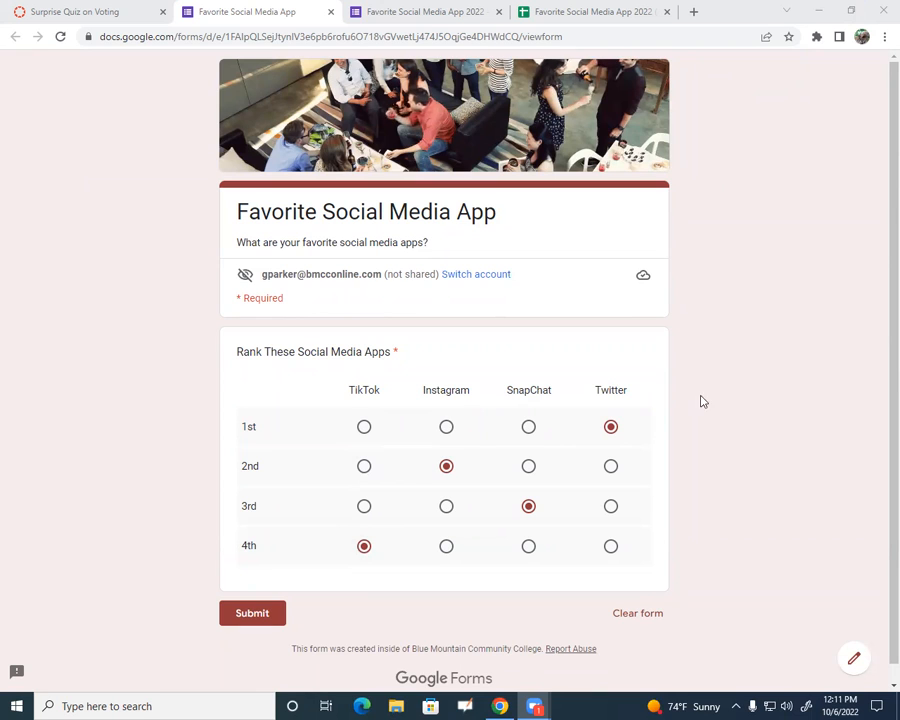
- Examine the social media app ranking chart in the response summary of the Favorite Social Media App 2022 form
left_click(390, 10)
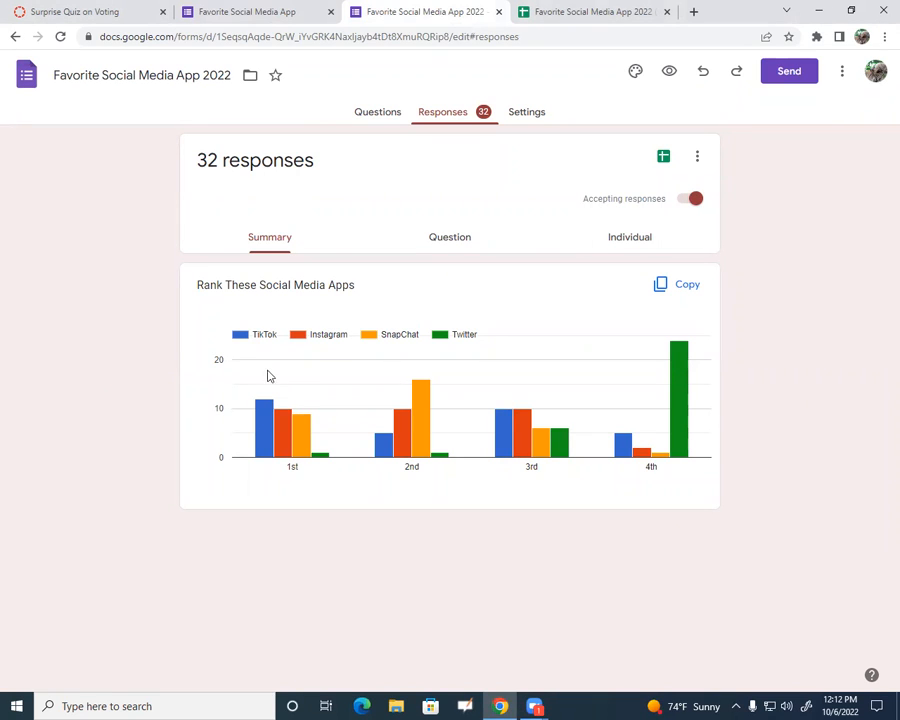
mouse_move(265, 426)
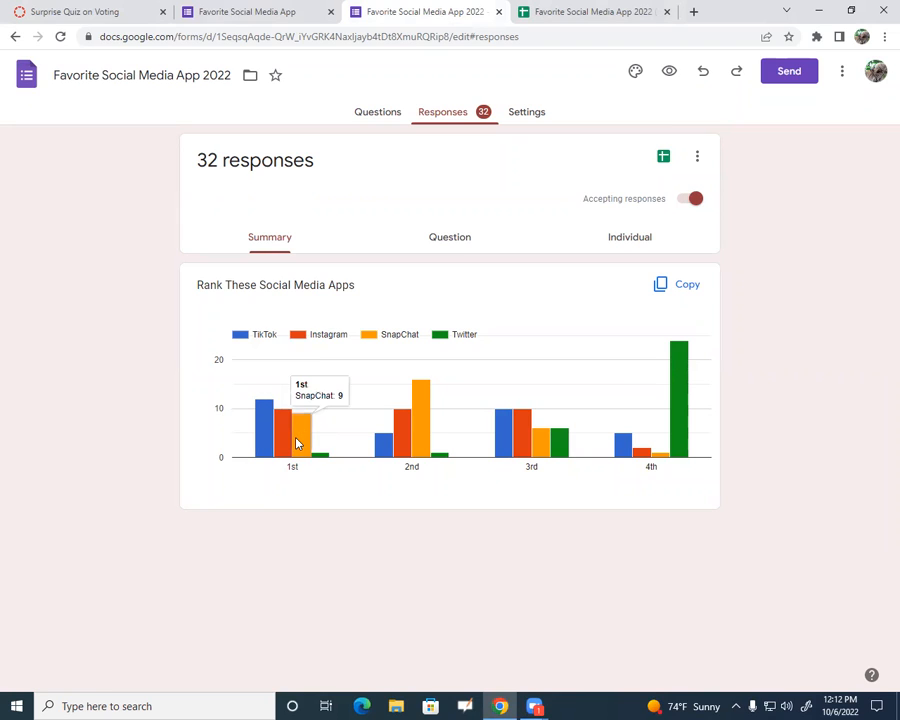
mouse_move(324, 457)
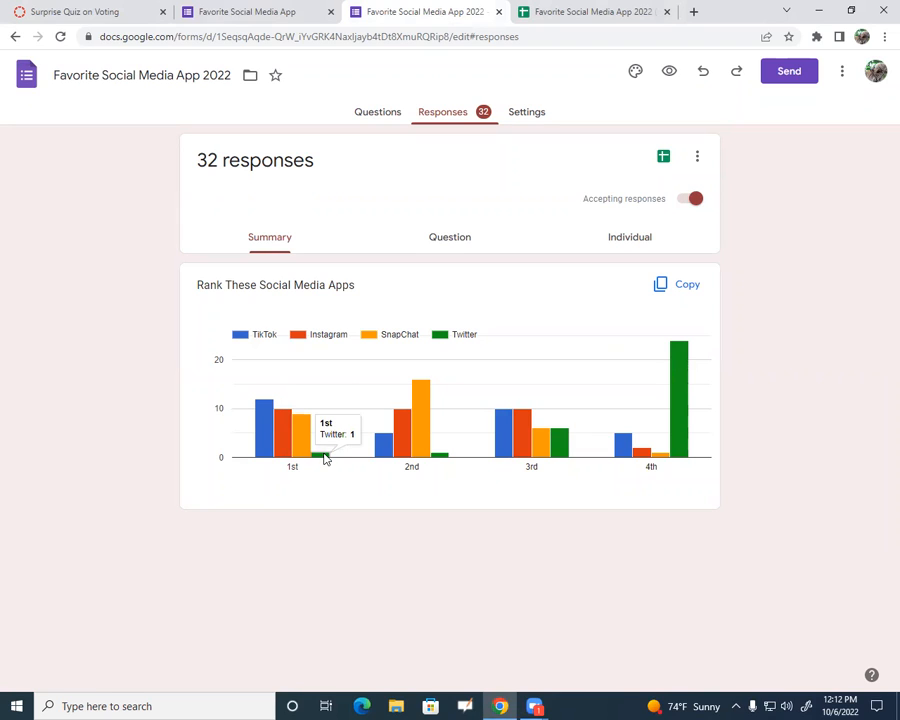
mouse_move(676, 433)
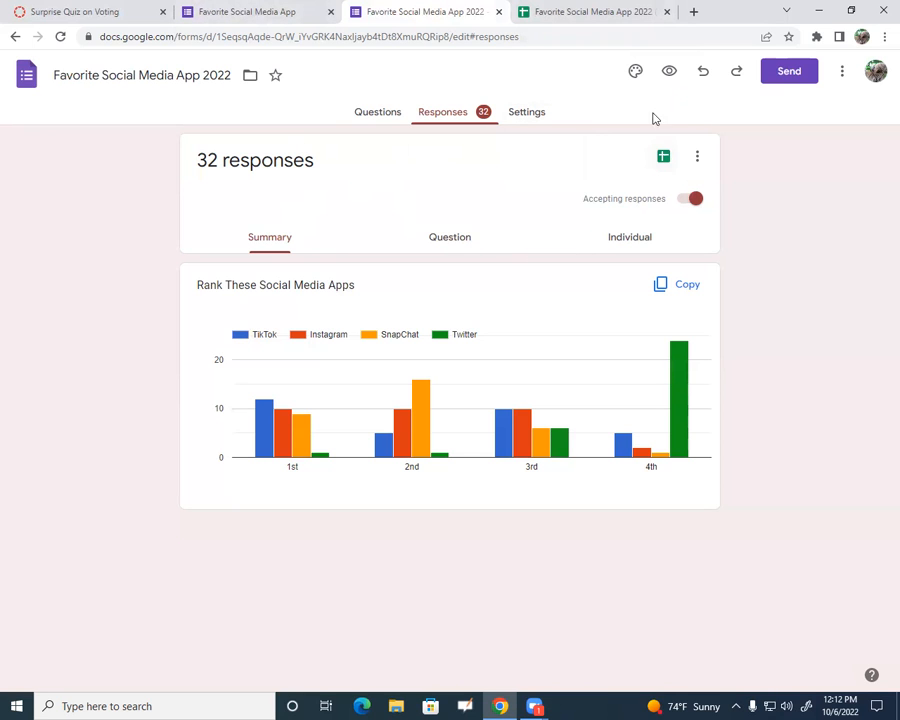
- Switch to the form's linked responses spreadsheet and examine the individual responses in rows 2 to 5
left_click(595, 14)
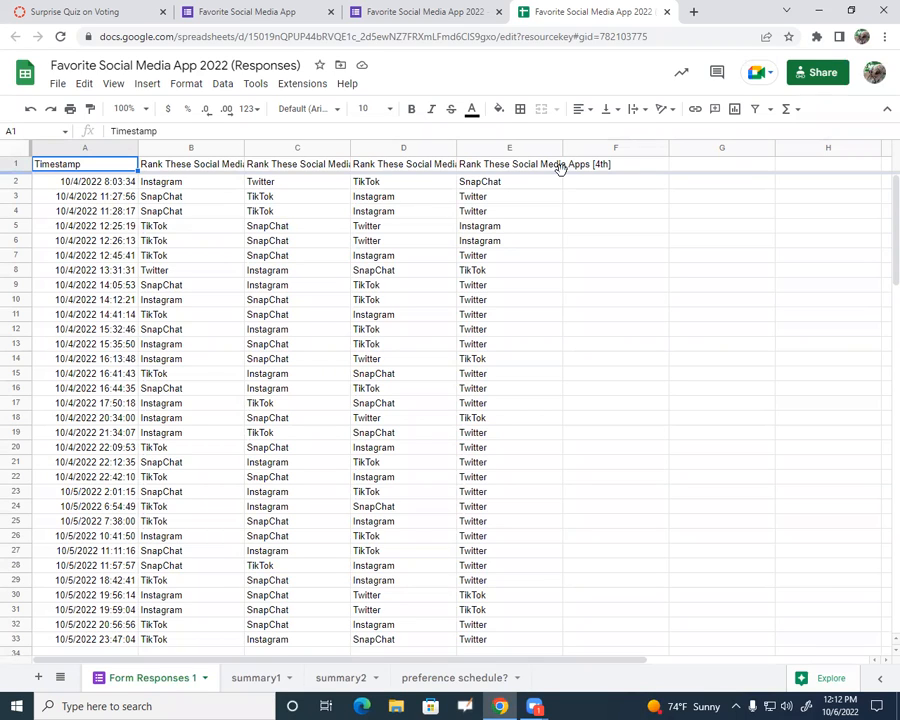
left_click(17, 181)
left_click(15, 196)
left_click(15, 211)
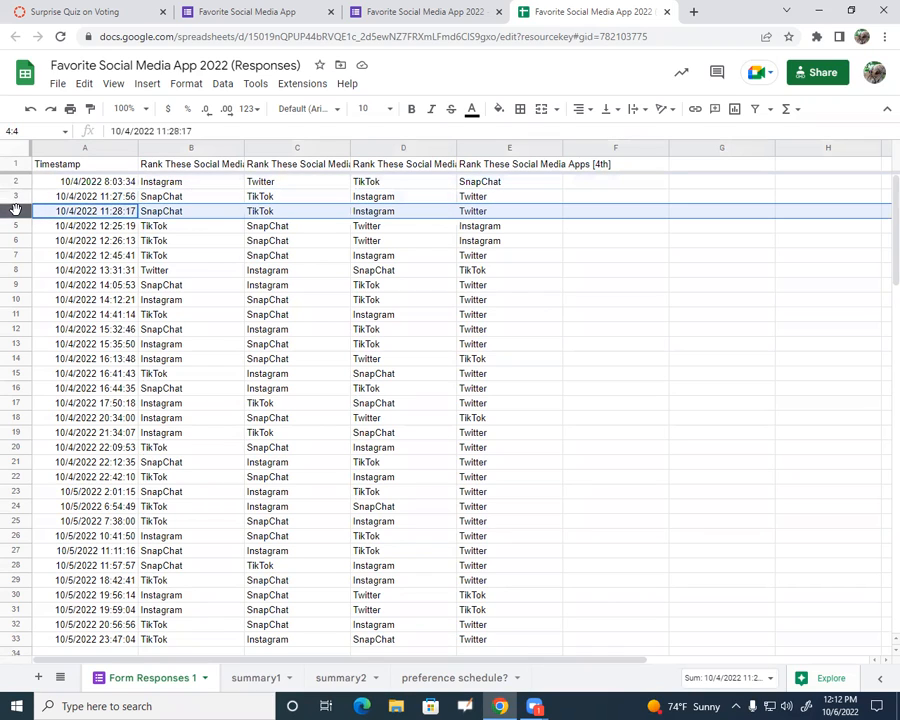
left_click(12, 226)
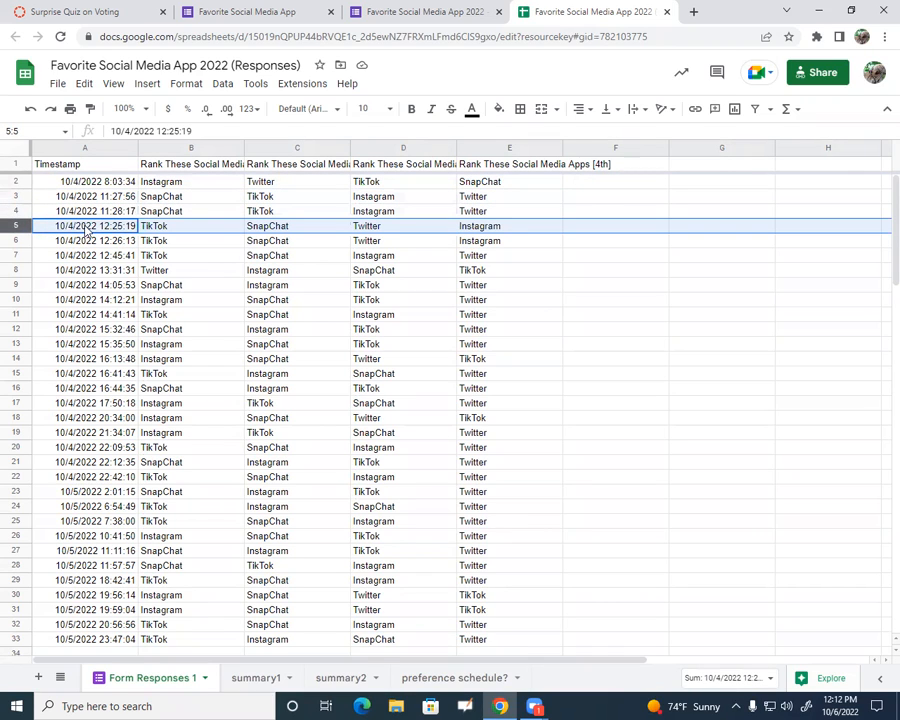
- Check which rank each header in B1:E1 of Form Responses 1 stands for and compare with the form's response chart
left_click(190, 166)
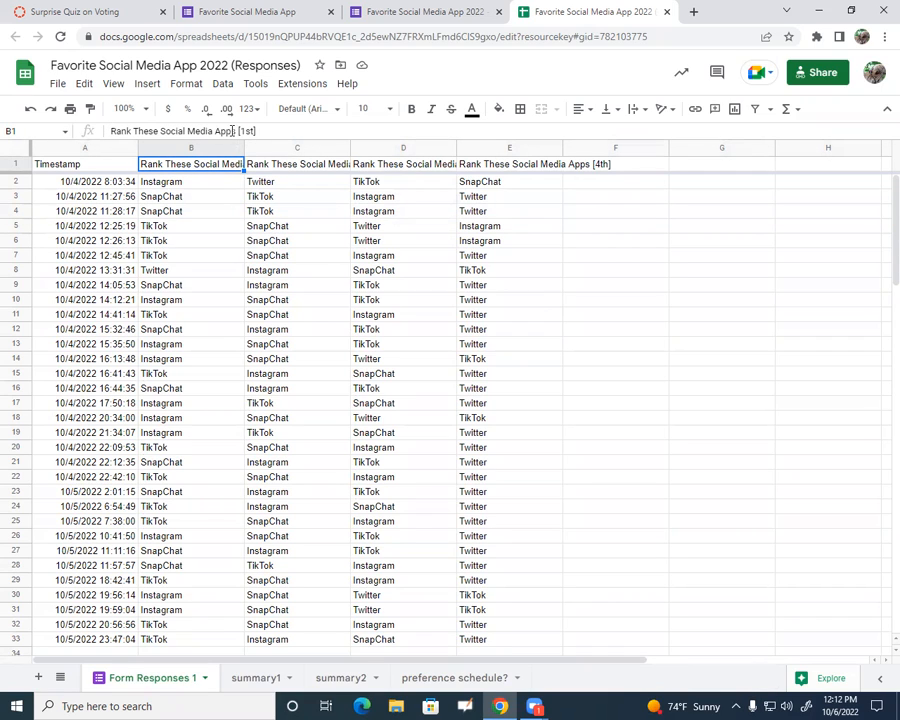
left_click(279, 167)
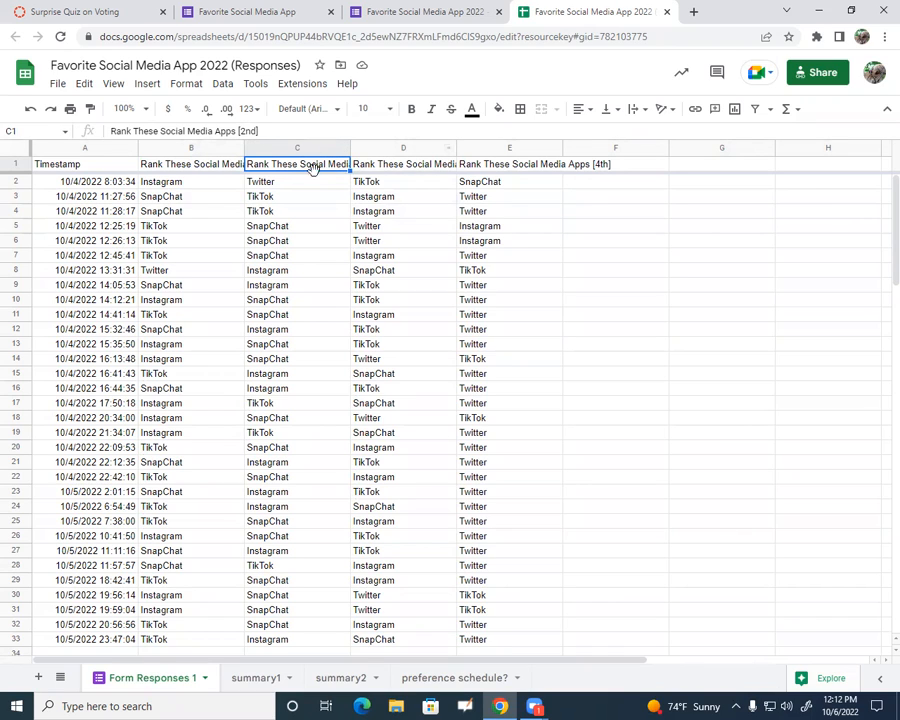
left_click(394, 168)
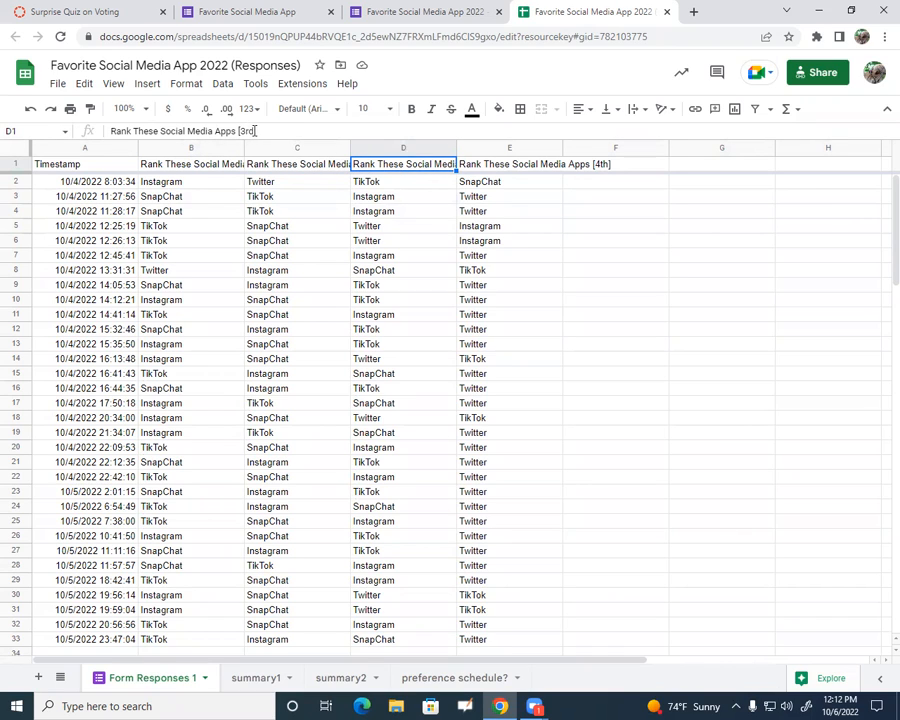
left_click_drag(257, 131, 236, 131)
left_click(625, 165)
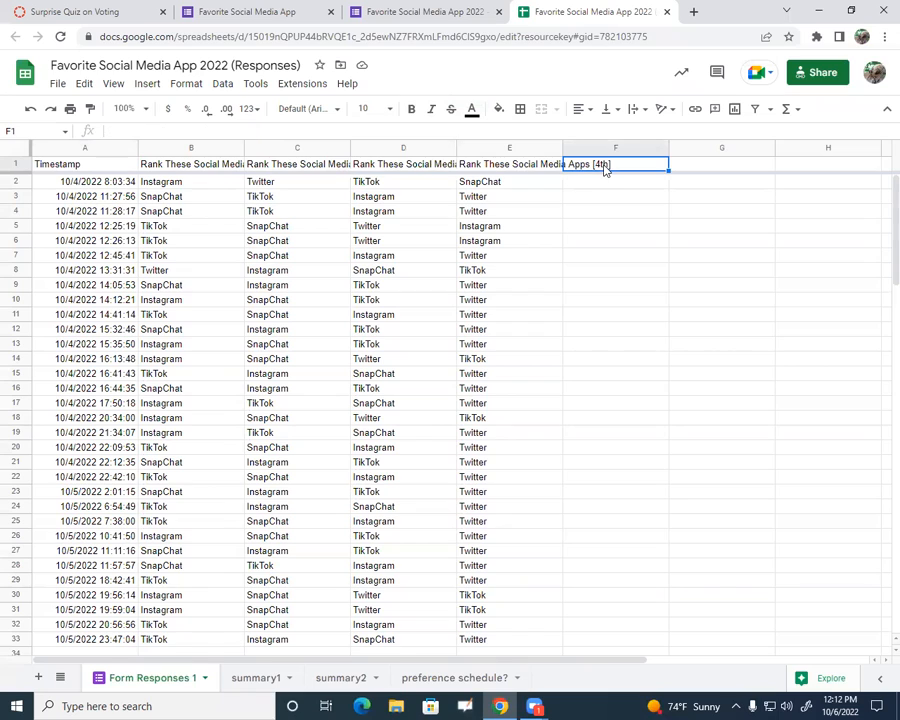
left_click(524, 168)
left_click_drag(262, 131, 237, 131)
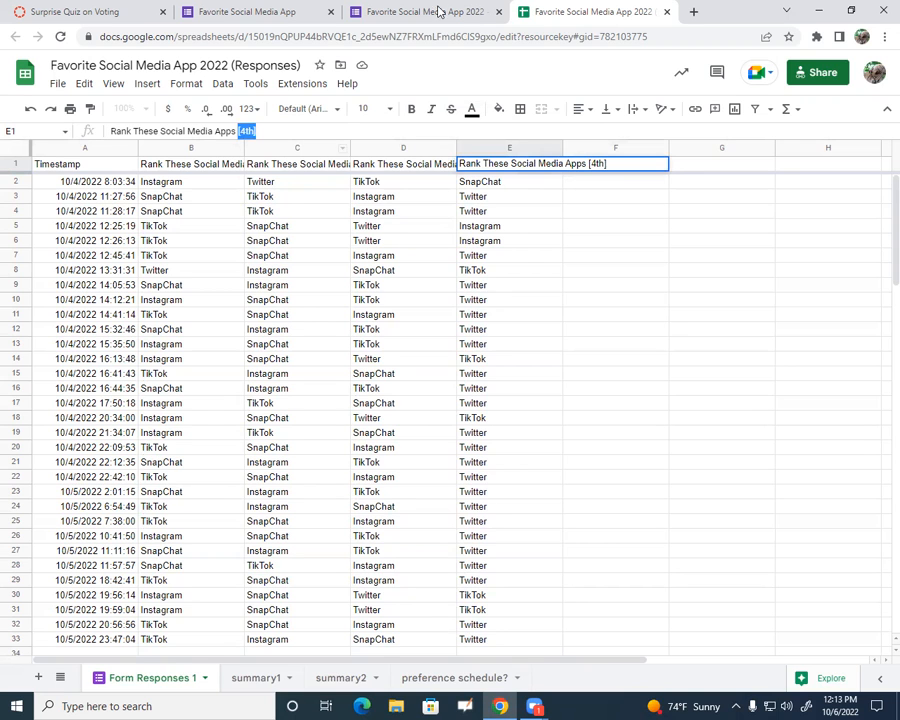
left_click(362, 13)
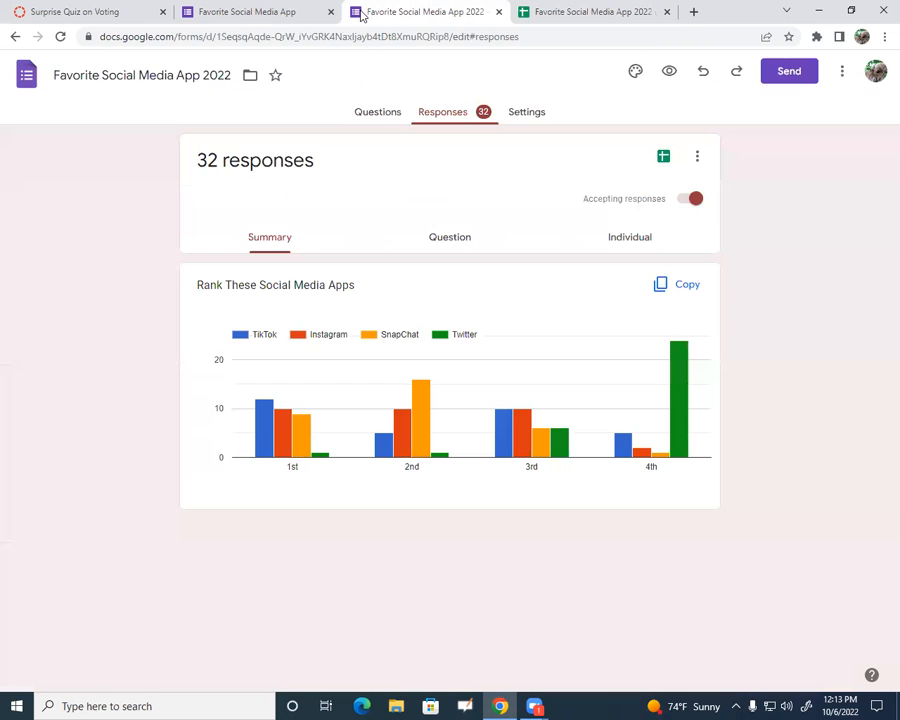
left_click(565, 18)
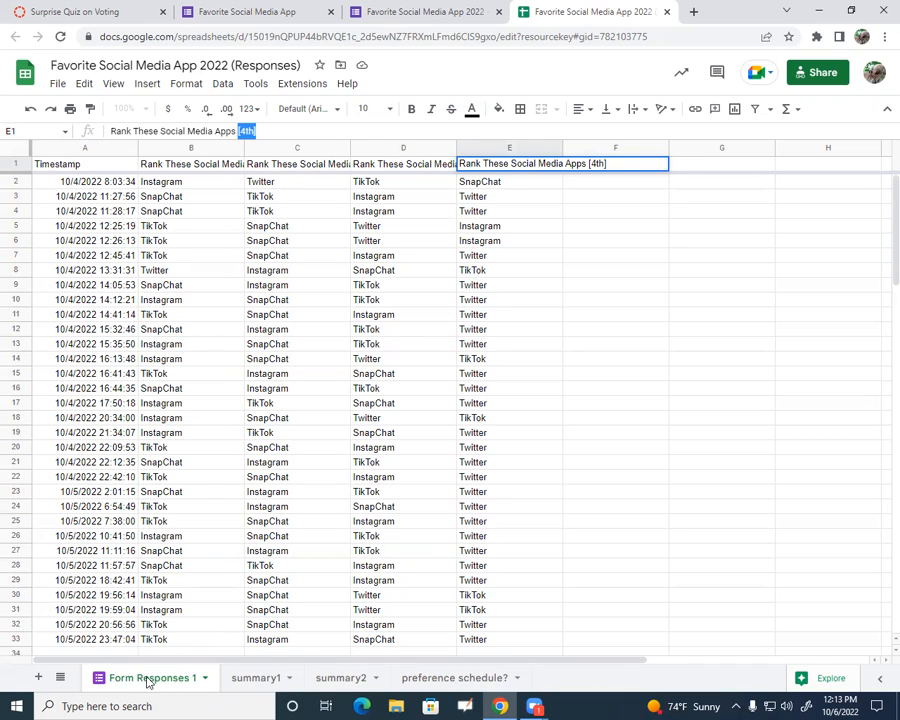
- Compare the Form Responses 1 rows with the summary2 sheet to identify responses missing from the summary
left_click(96, 652)
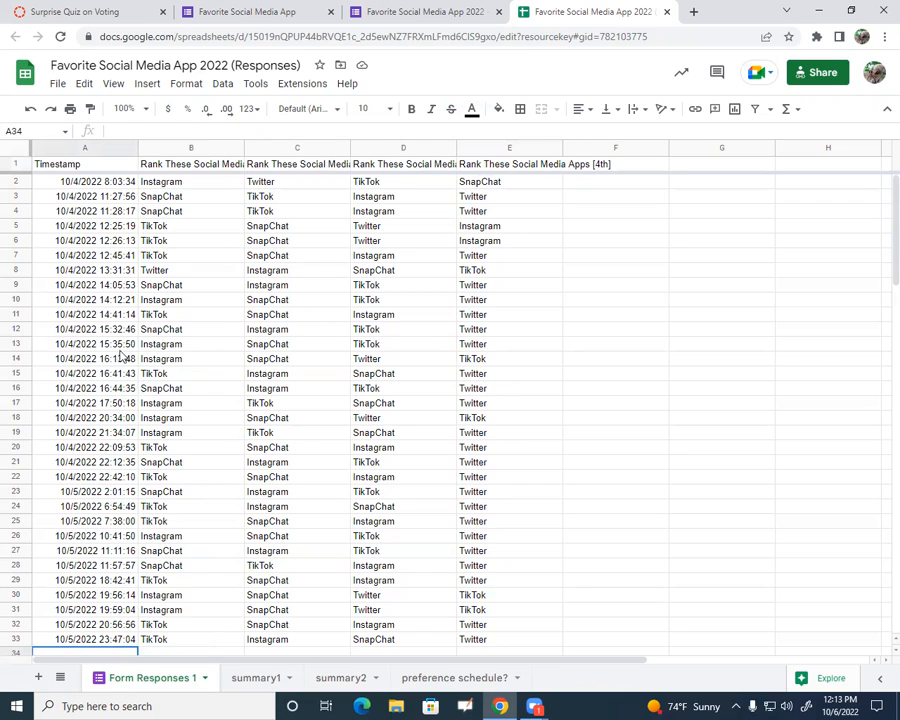
left_click(20, 153)
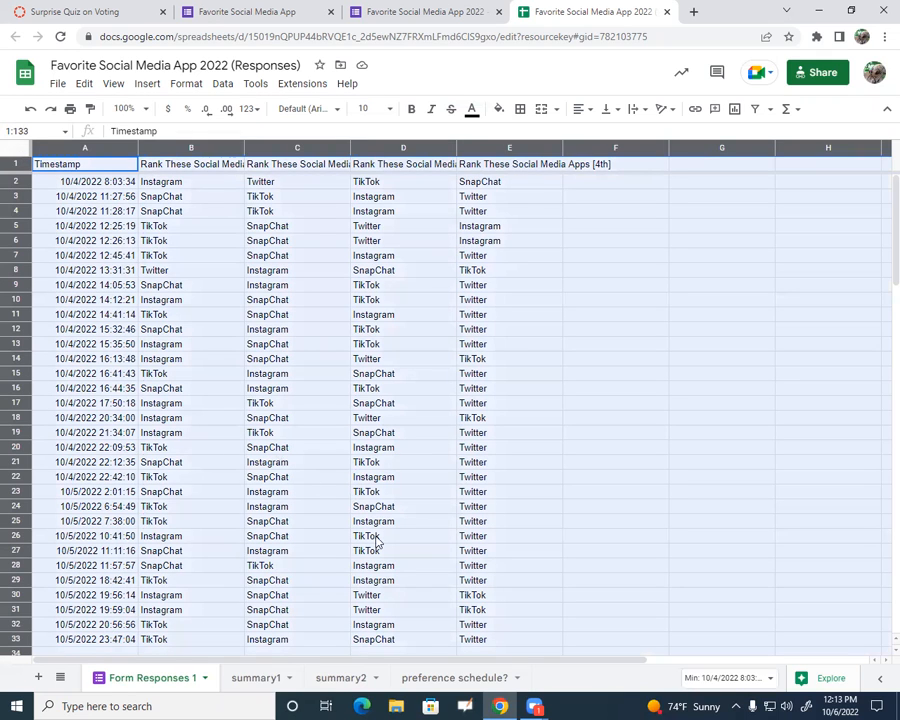
left_click(337, 680)
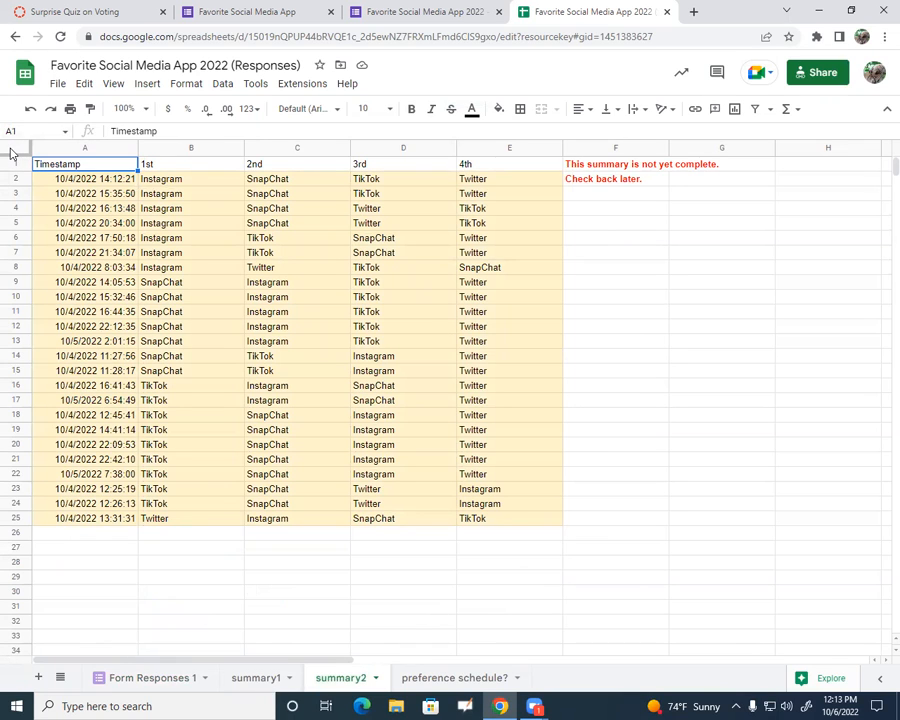
left_click(150, 679)
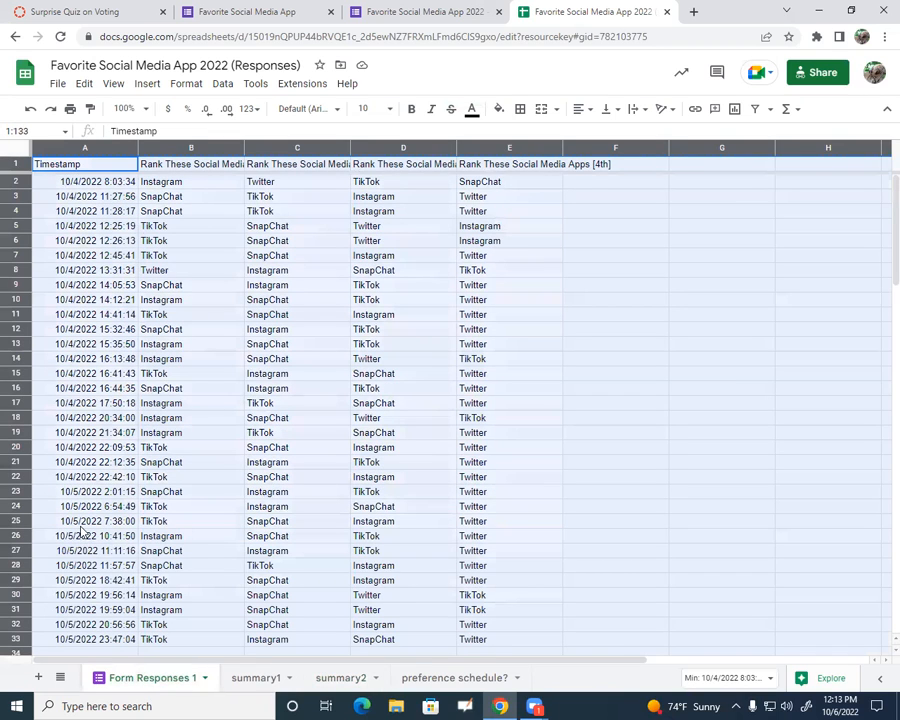
left_click(328, 678)
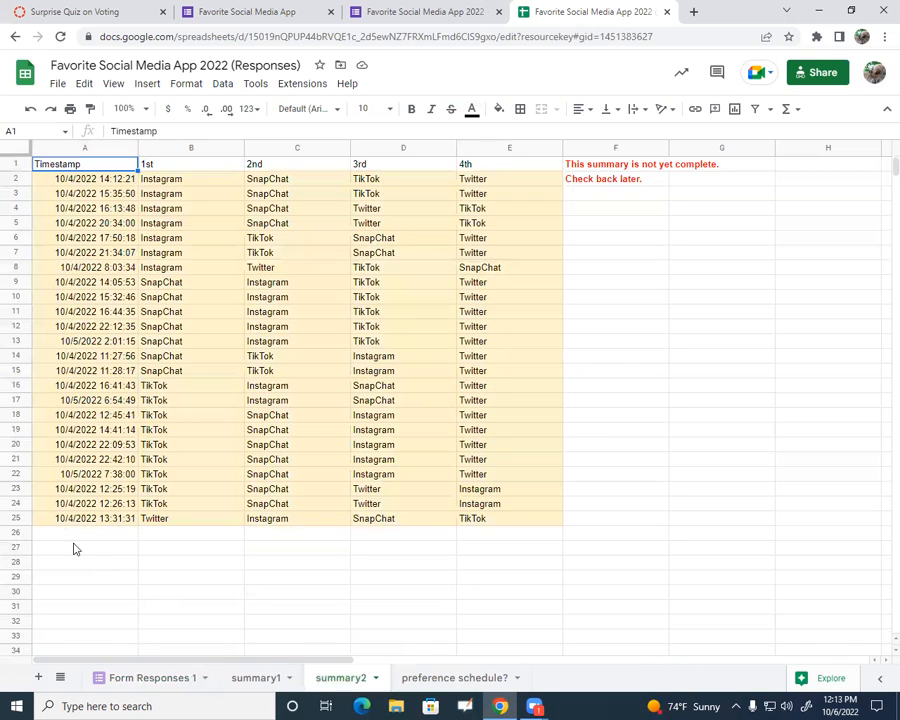
left_click(172, 680)
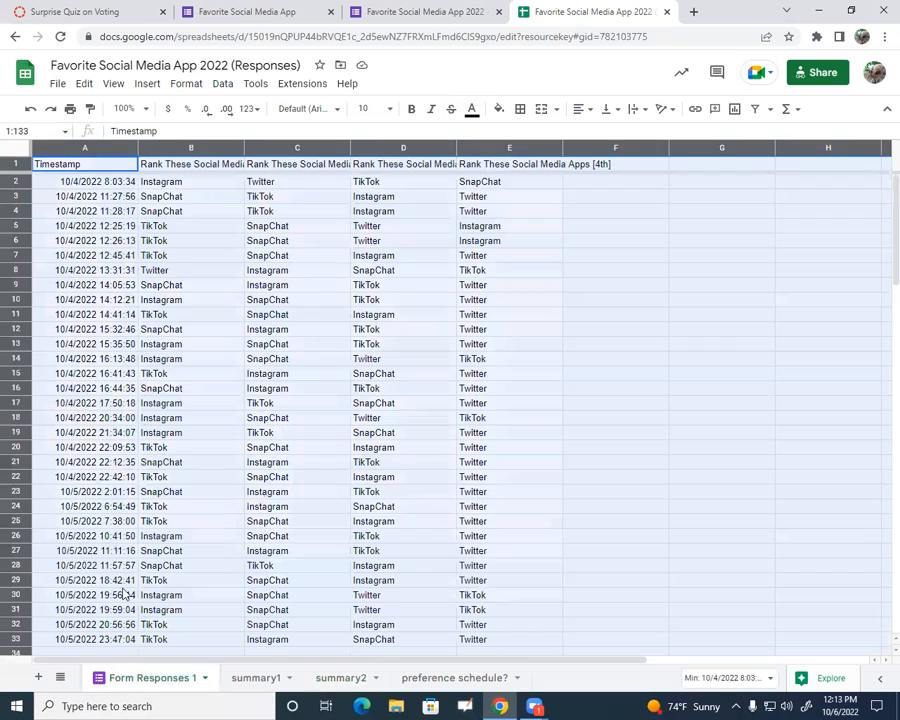
- Copy the responses in A26:E33 of Form Responses 1 into the summary2 sheet, starting at cell A26
left_click(68, 538)
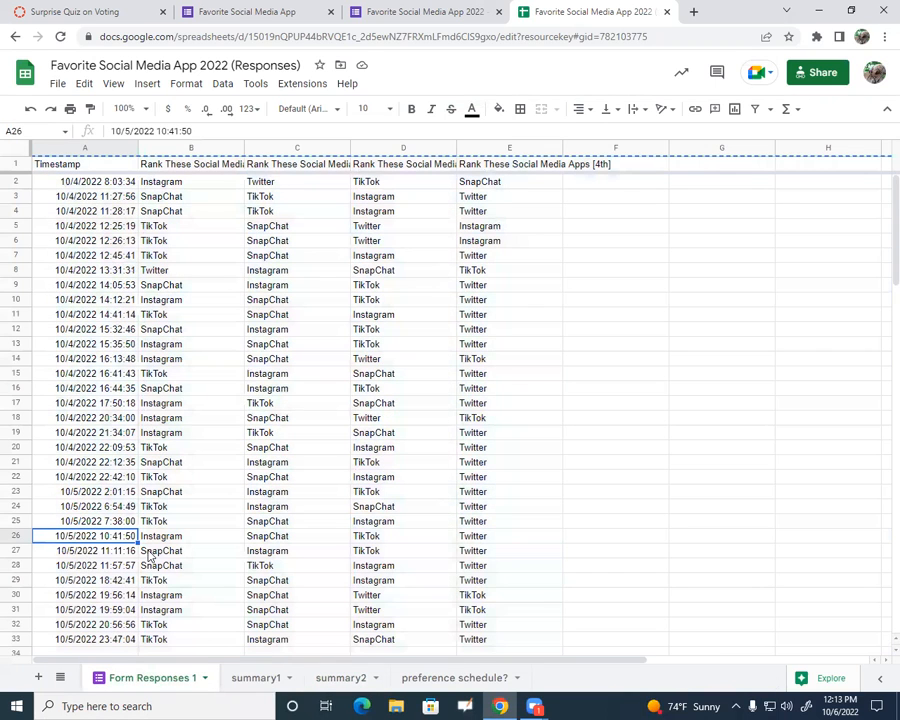
key("ctrl+shift+Right")
key("ctrl+shift+Down")
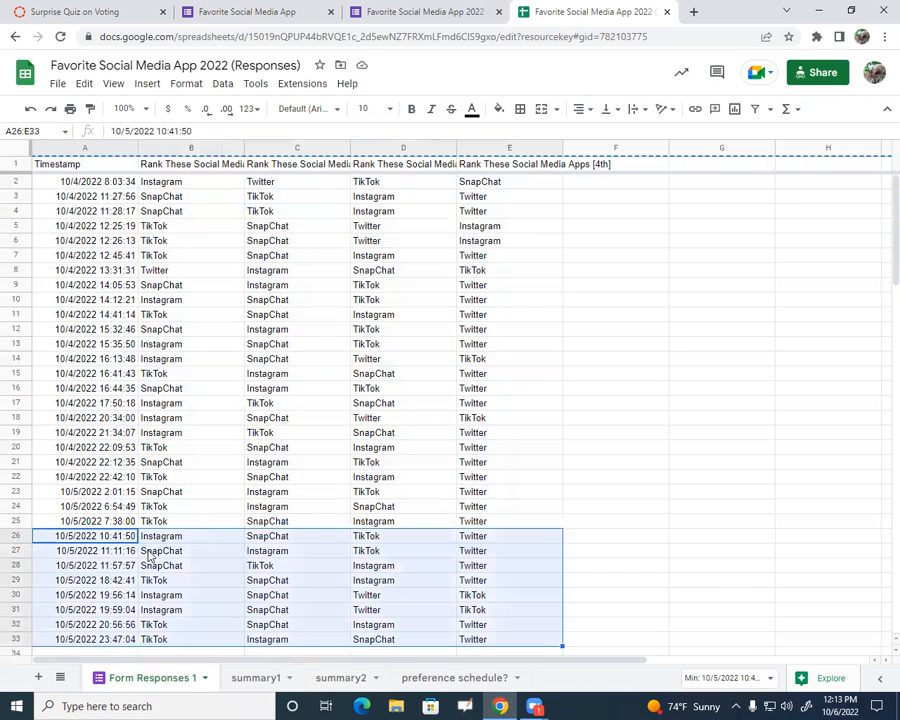
key("ctrl+c")
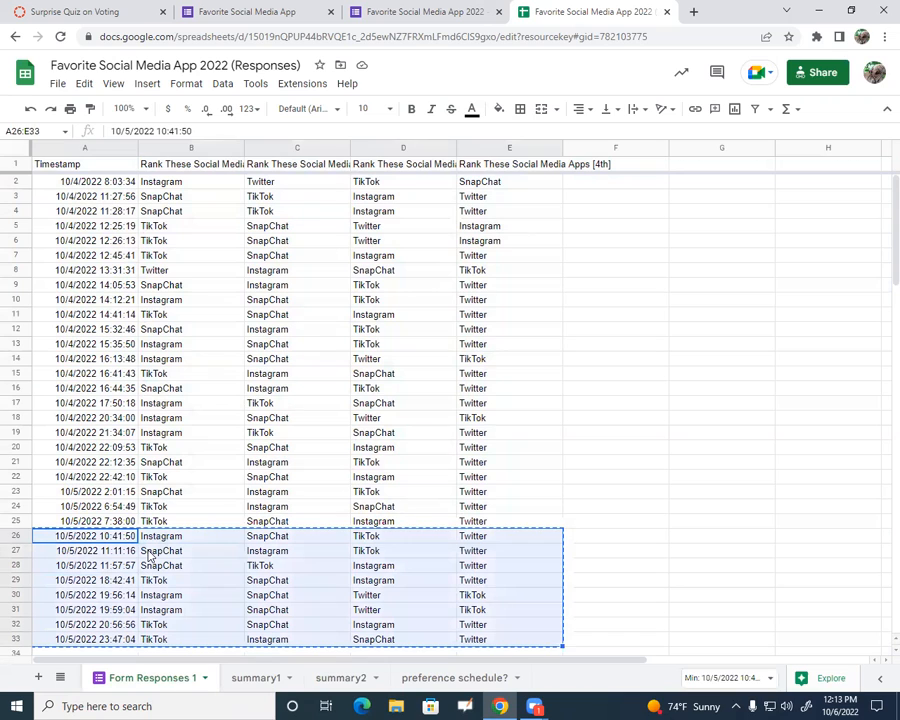
left_click(342, 678)
left_click(97, 537)
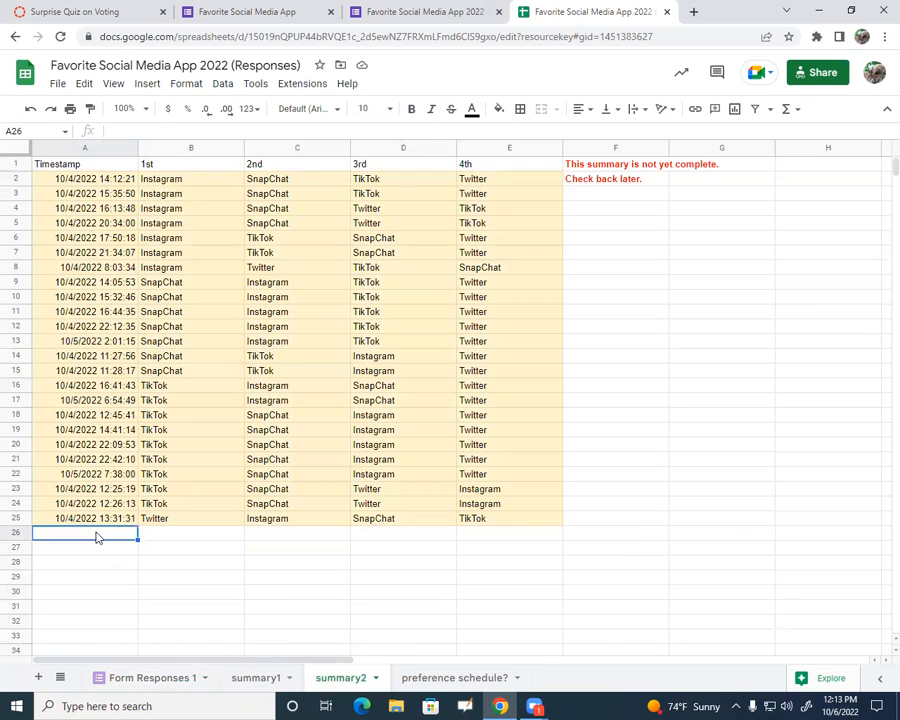
key("ctrl+v")
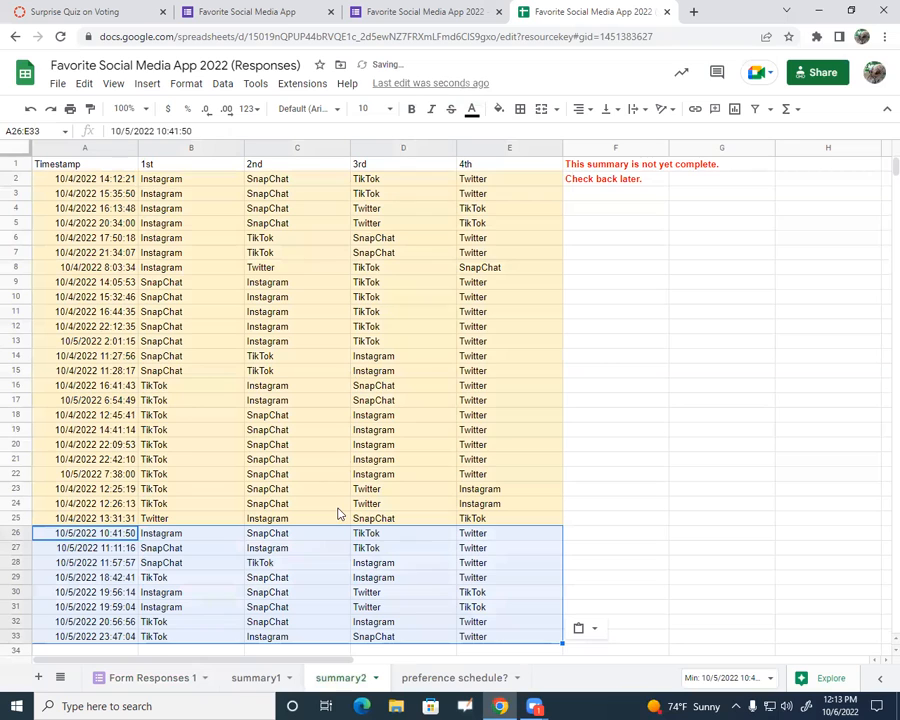
- Inspect the COUNTIF formulas that count the 1st-choice votes in B2:B5 of the summary1 sheet
left_click(132, 679)
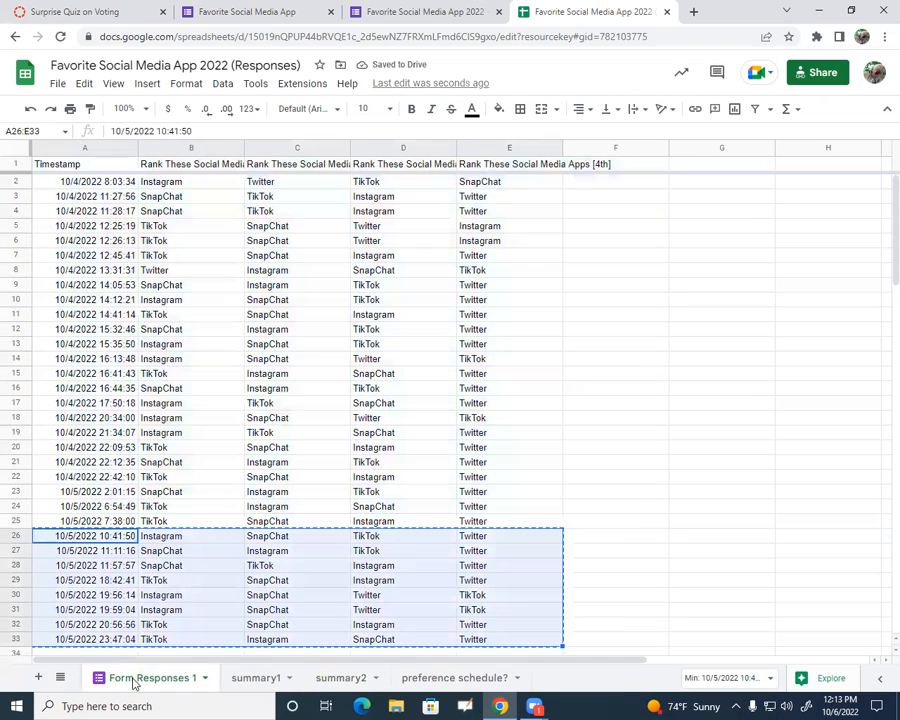
left_click(256, 680)
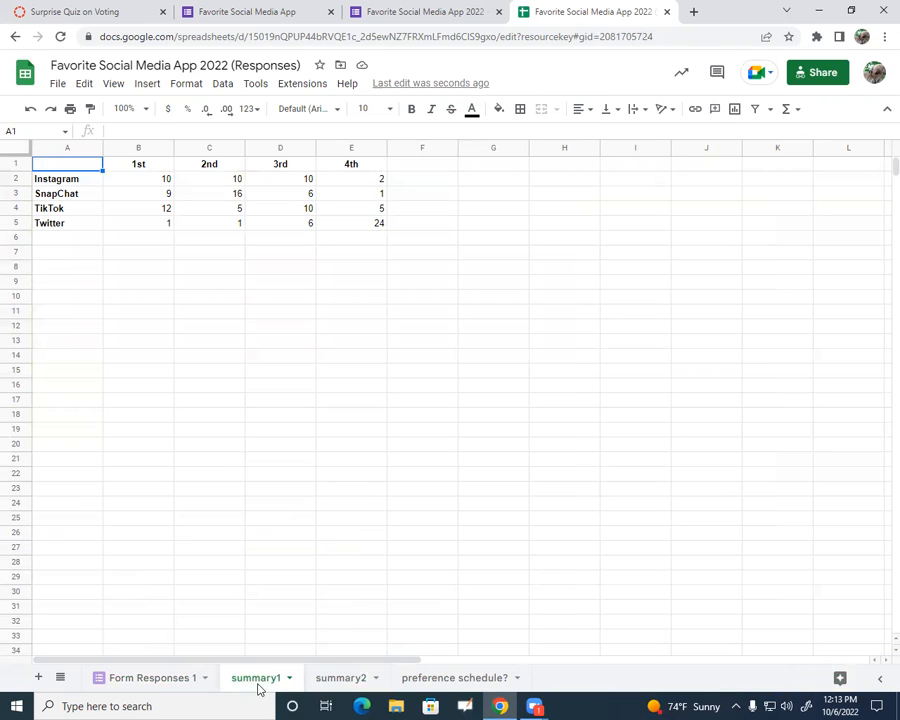
left_click(148, 181)
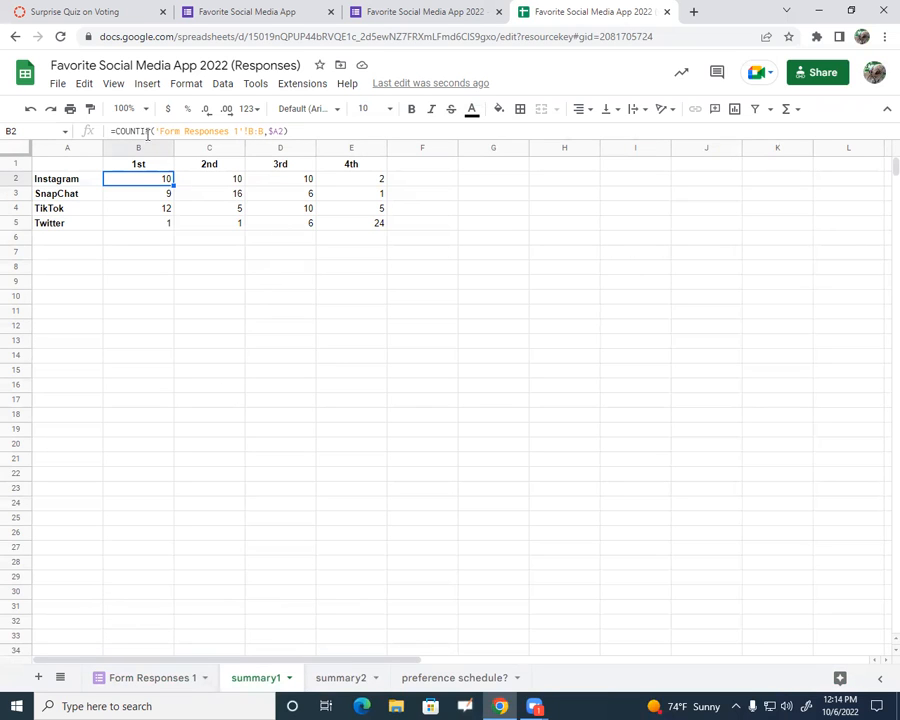
left_click(281, 131)
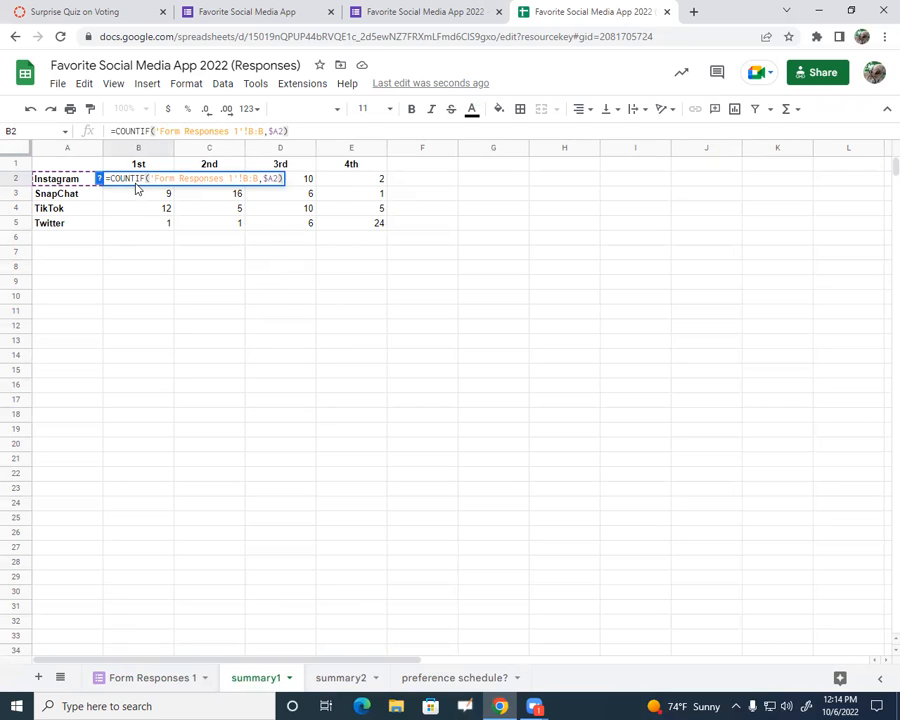
key("Return")
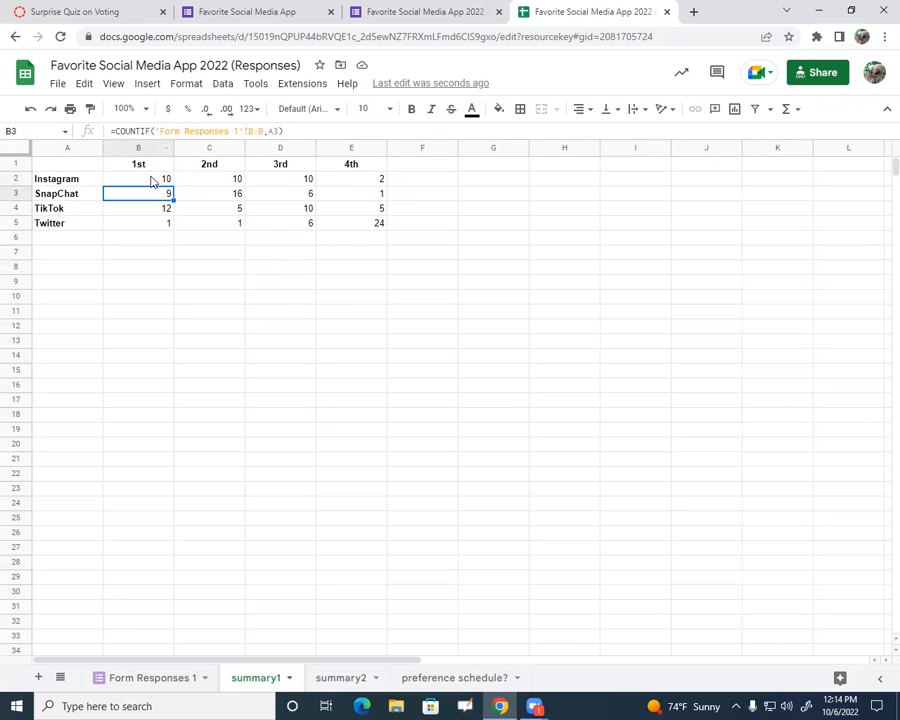
left_click(152, 180)
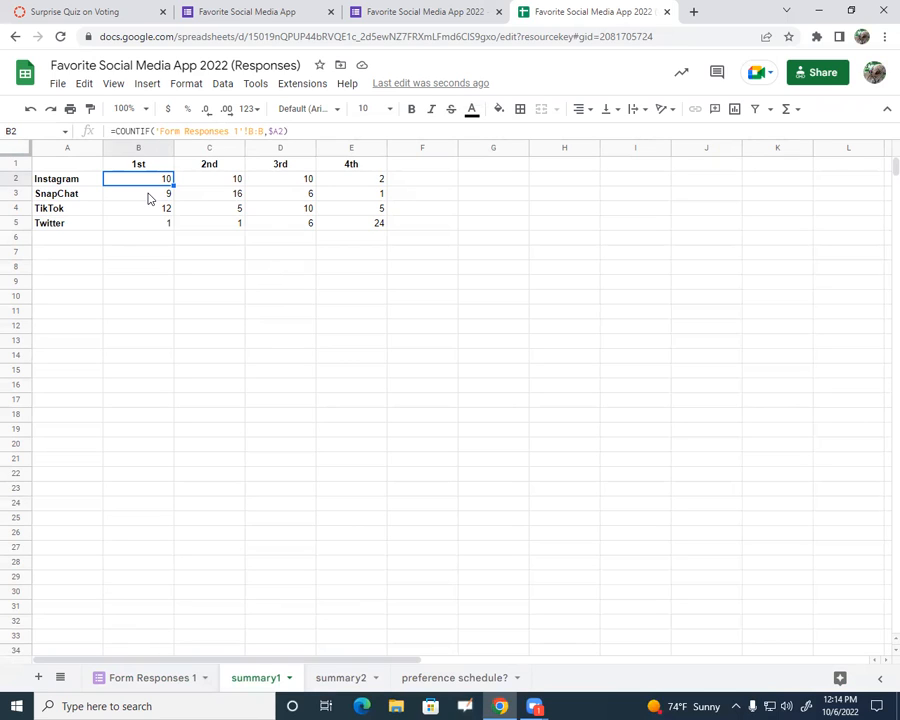
left_click(148, 196)
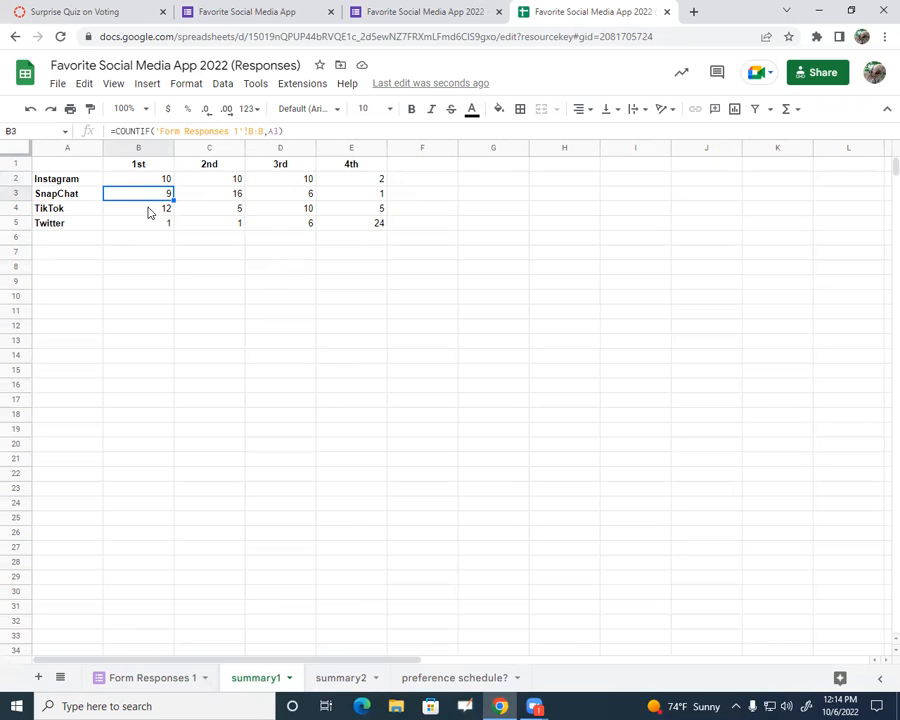
left_click(149, 212)
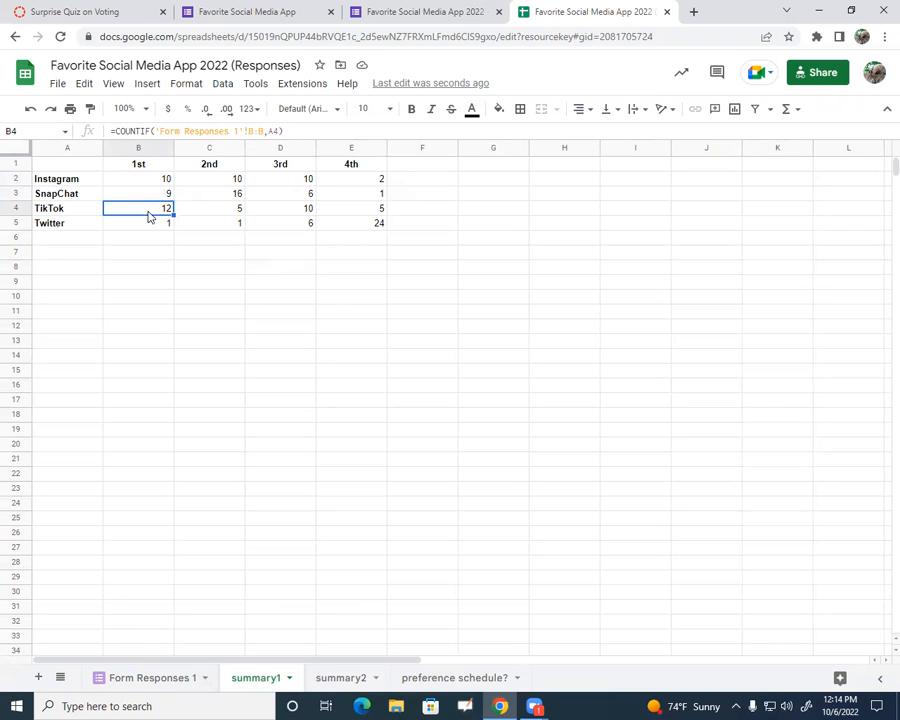
left_click(147, 225)
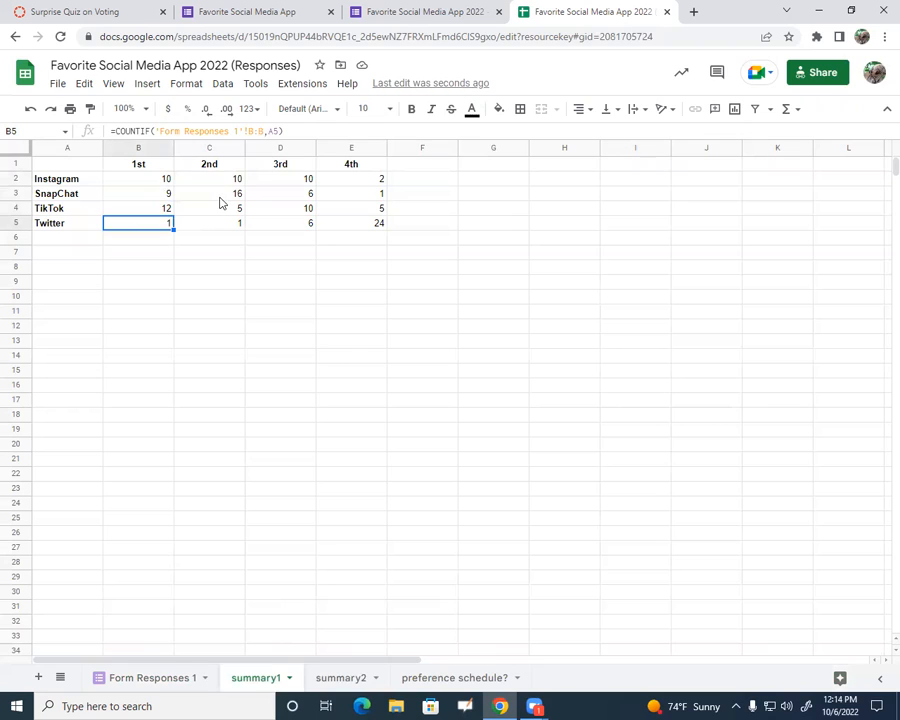
- Clear the 2nd-choice counts in C2:C5 of the summary1 sheet
left_click_drag(226, 182, 218, 225)
key("Delete")
left_click(220, 296)
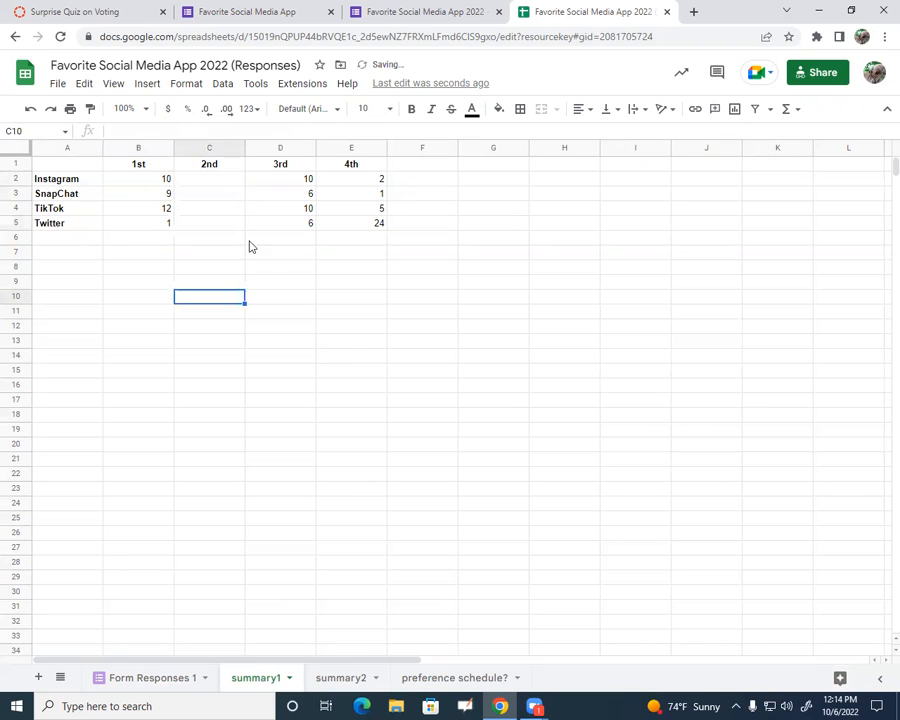
- Count Instagram's 2nd-choice votes in C2 of summary1 with =COUNTIF('Form Responses 1'!C:C,A2)
left_click(224, 184)
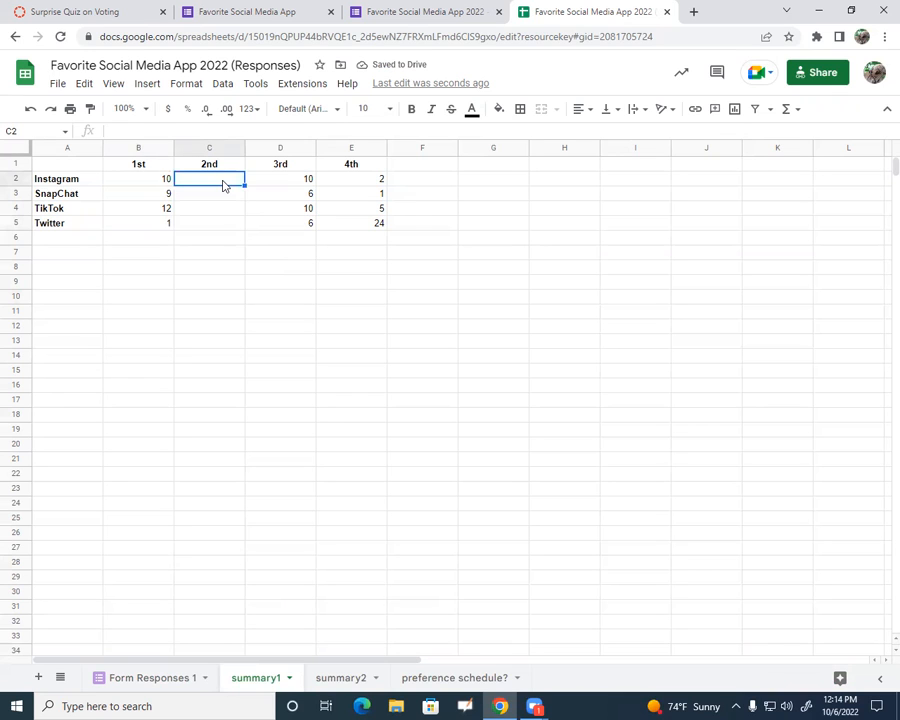
type("=count")
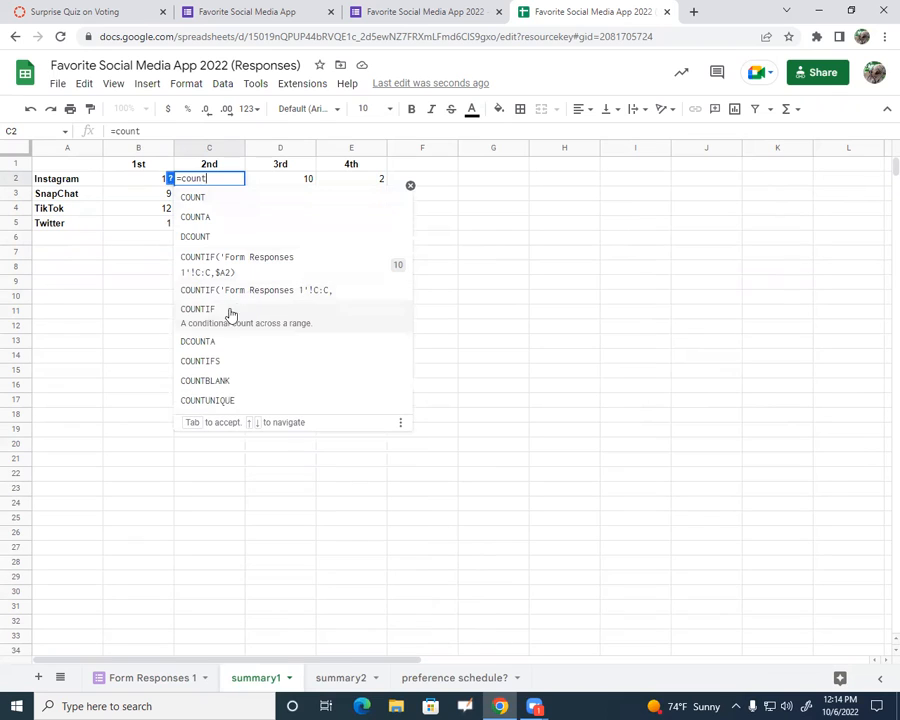
left_click(214, 313)
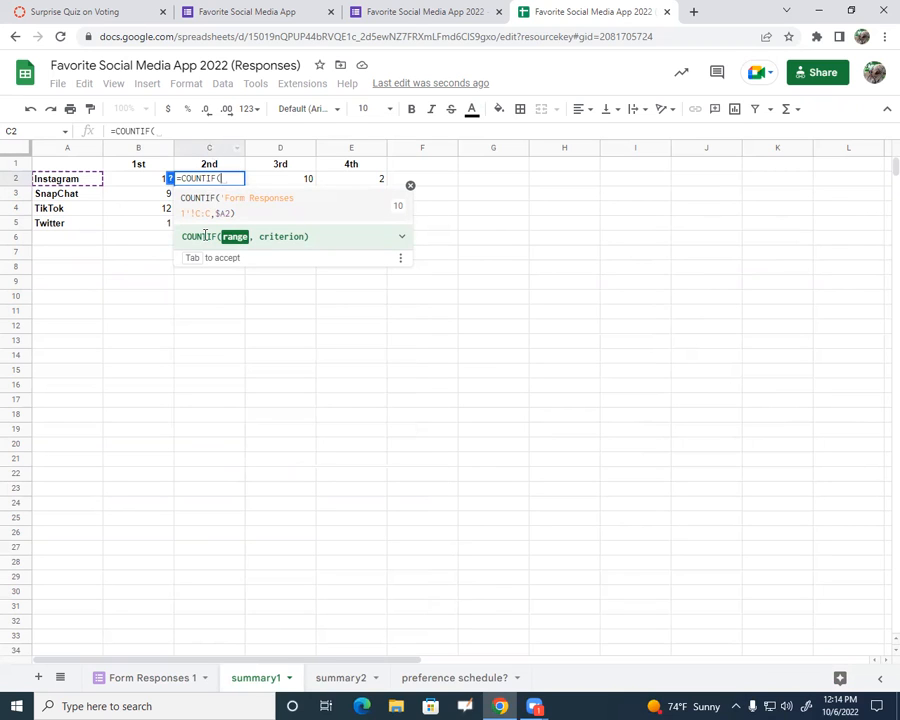
left_click(143, 677)
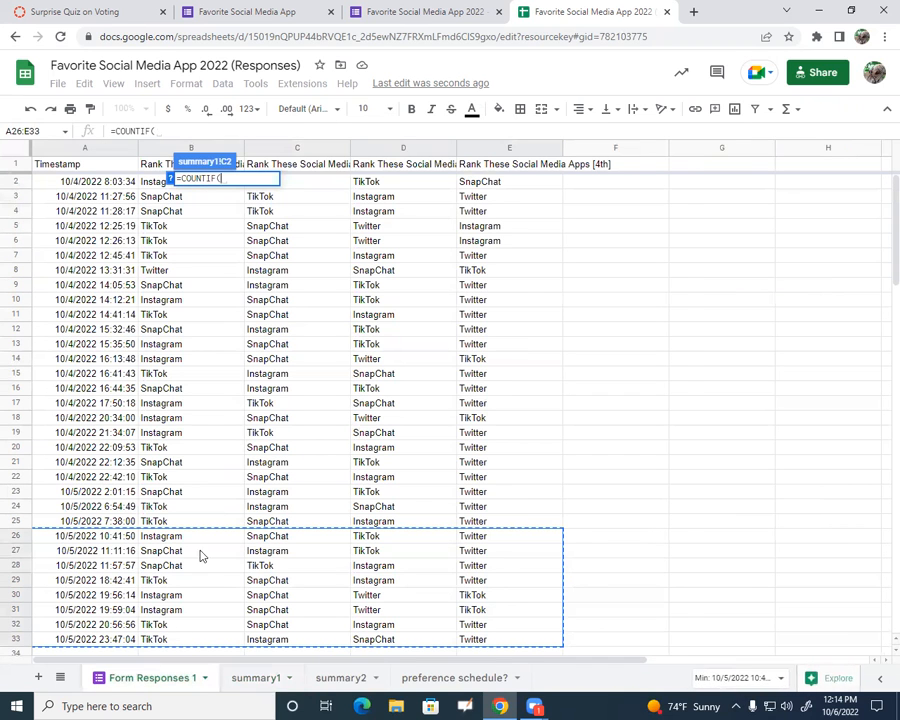
left_click(273, 150)
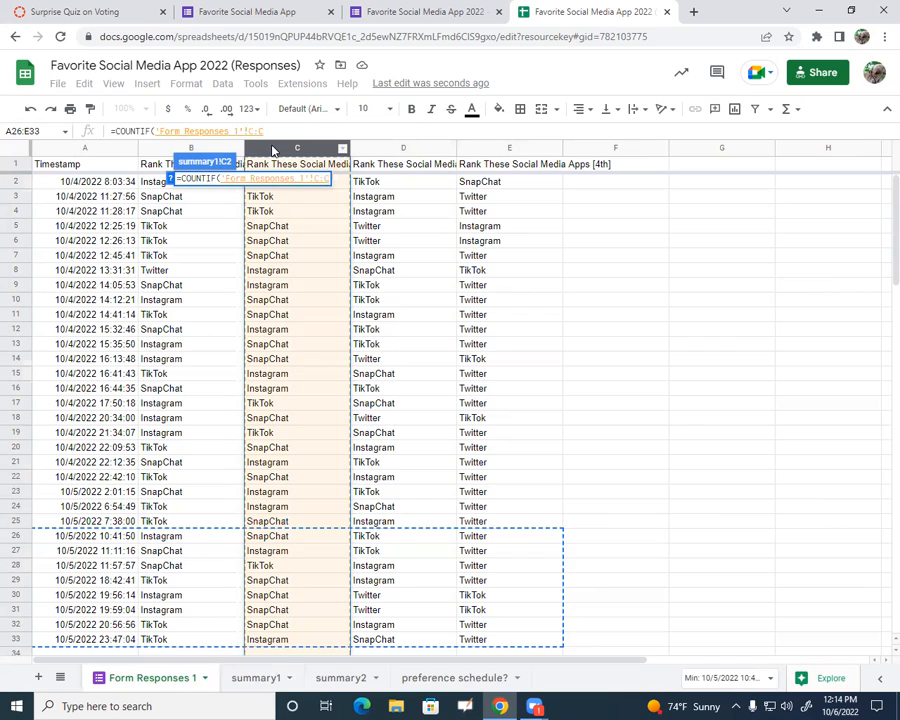
left_click(263, 680)
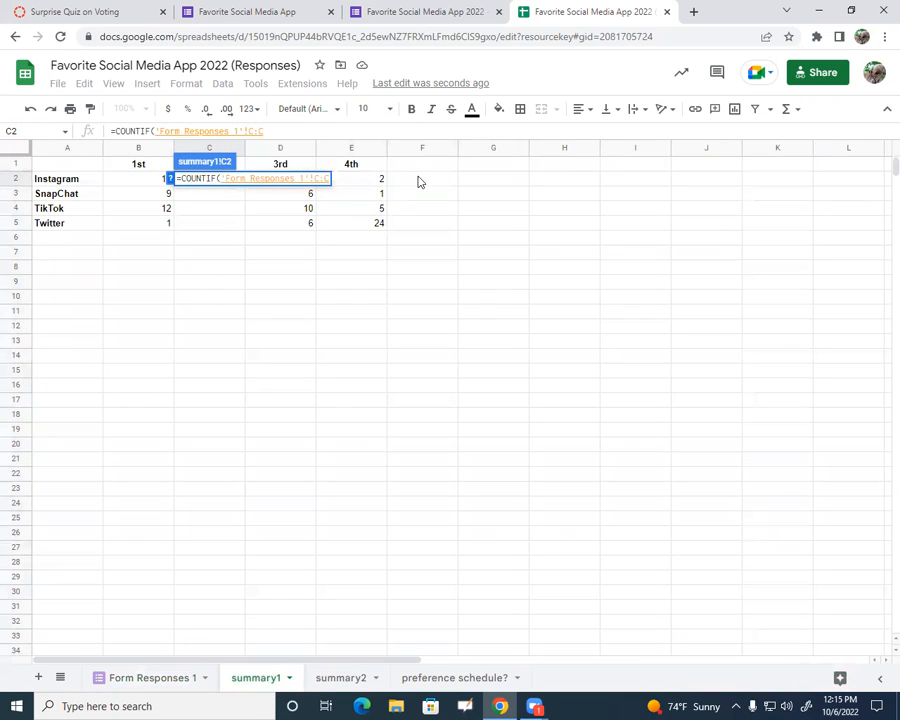
type(",")
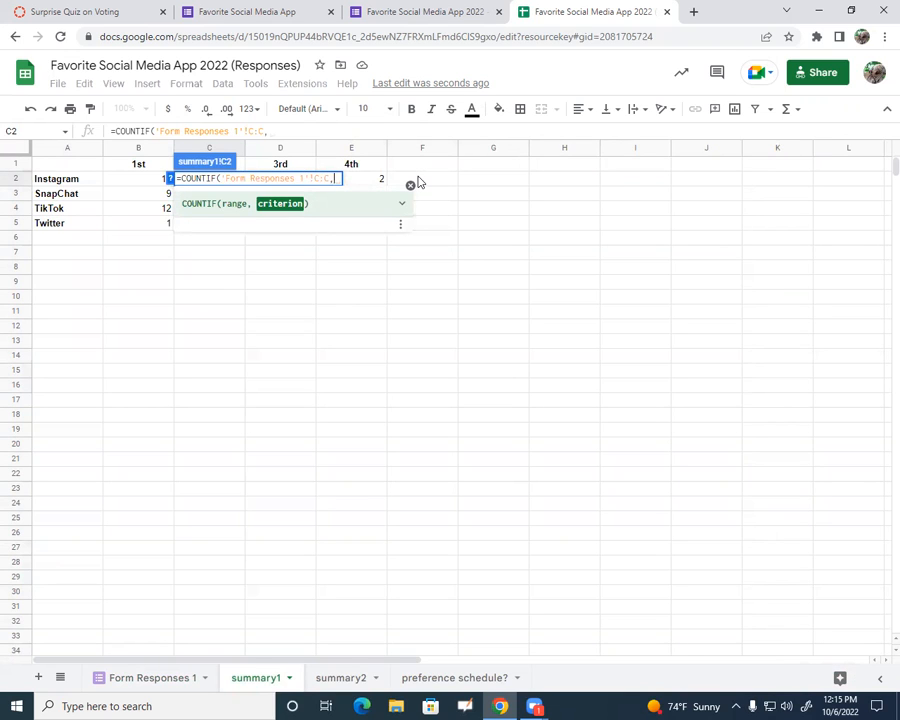
left_click(58, 181)
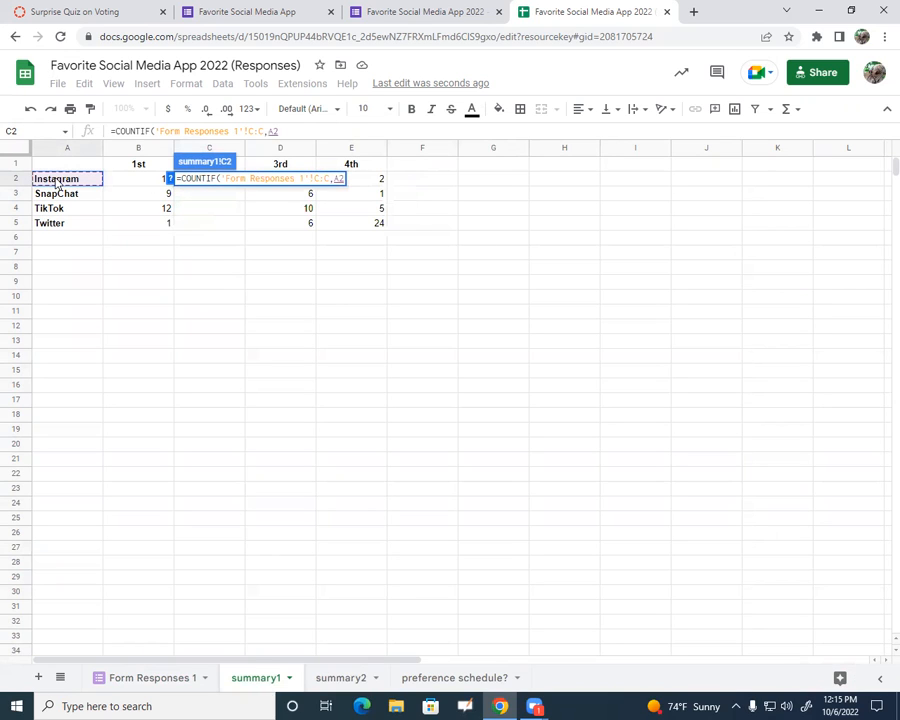
type(")")
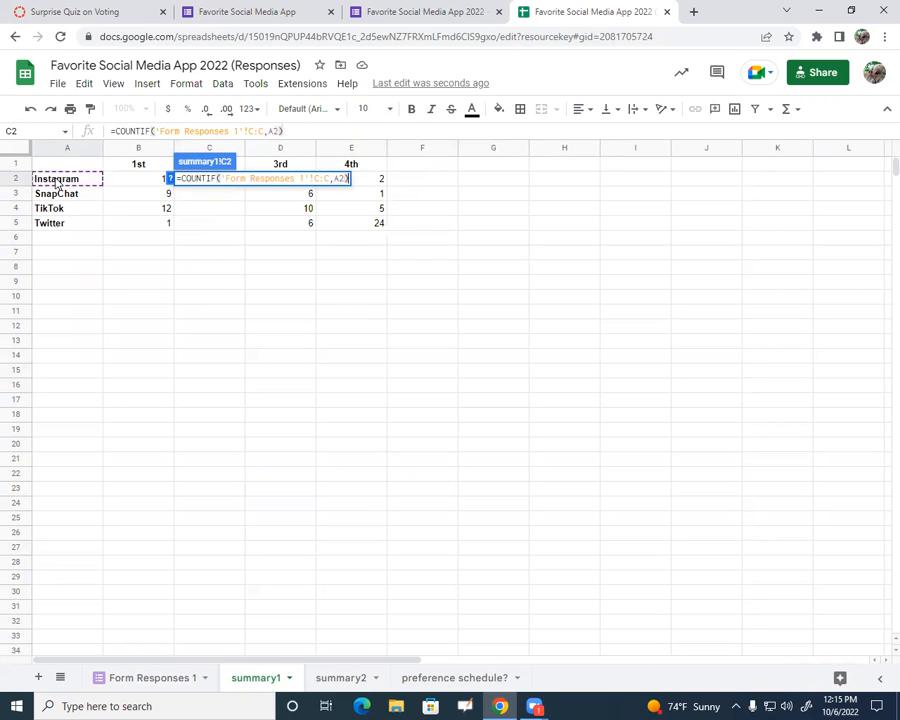
key("Return")
- Accept the suggested autofill of the COUNTIF formula for C3:C5 and review the formulas in the 2nd-choice column
left_click(60, 180)
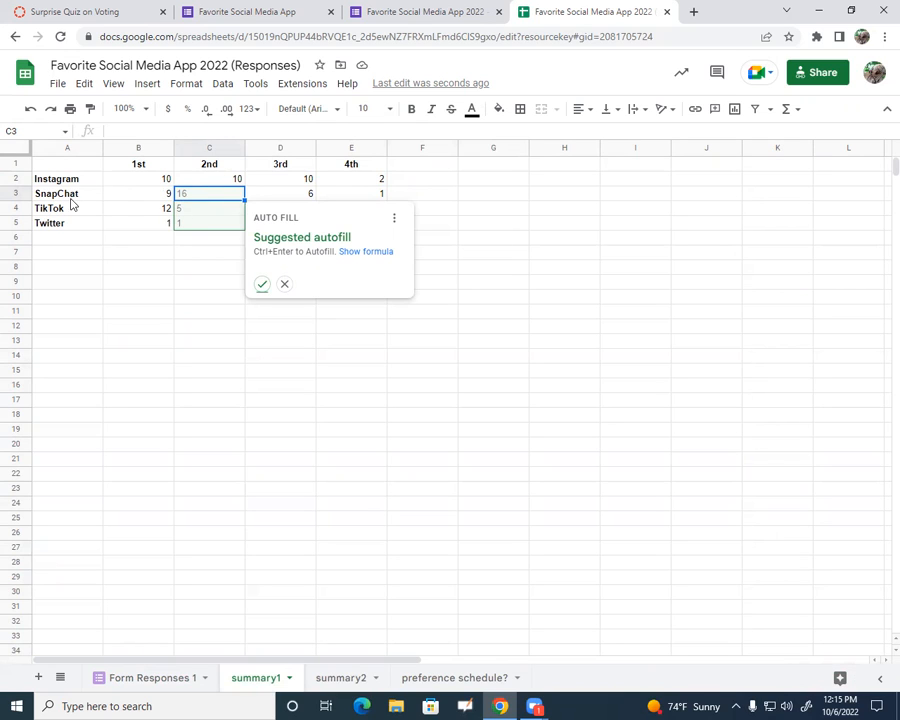
left_click(261, 285)
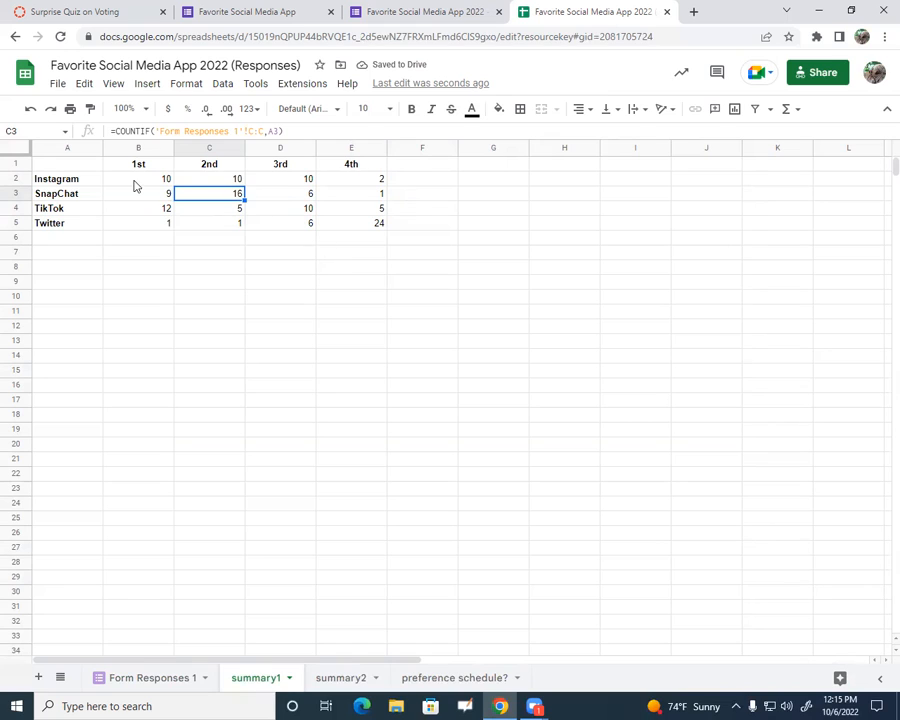
left_click(229, 181)
left_click(236, 196)
left_click(239, 210)
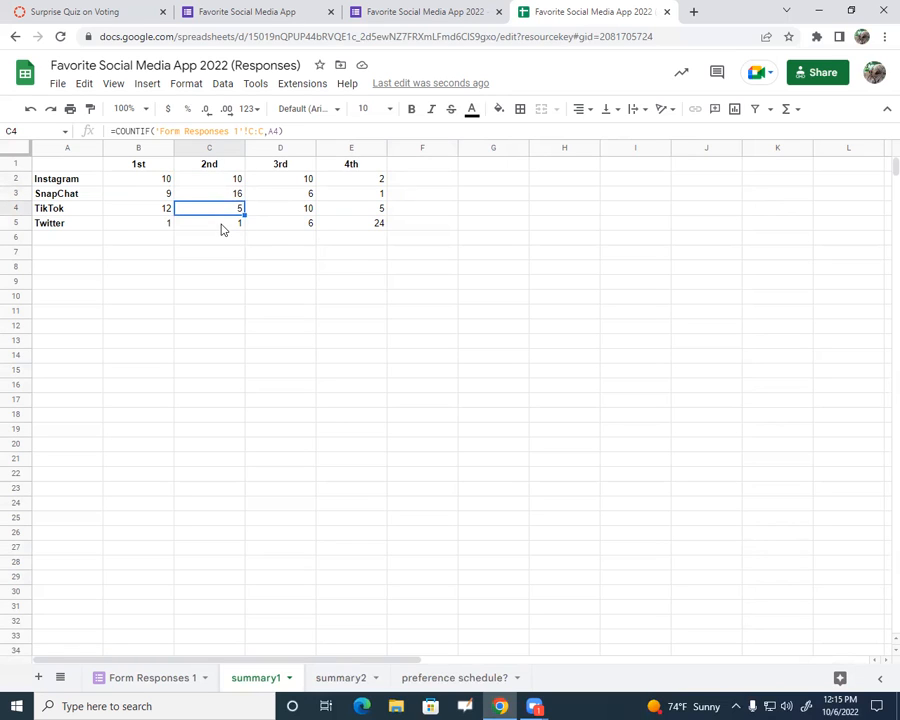
left_click(222, 224)
left_click_drag(151, 183, 341, 226)
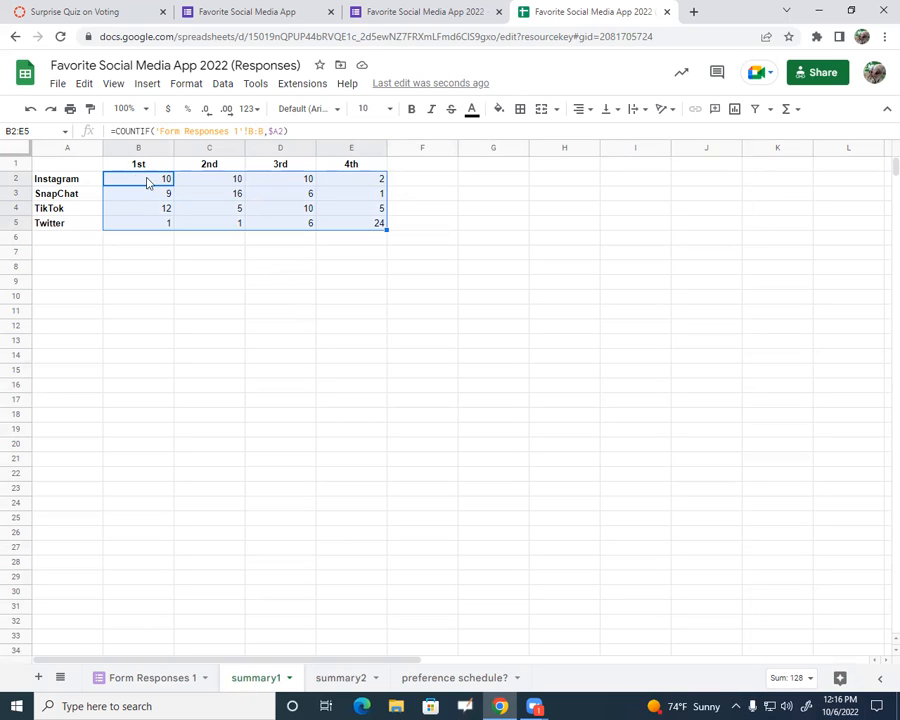
- Add the heading "Borda Count" in cell G1 of the summary1 sheet
left_click(484, 166)
type("Borda Count")
key("Return")
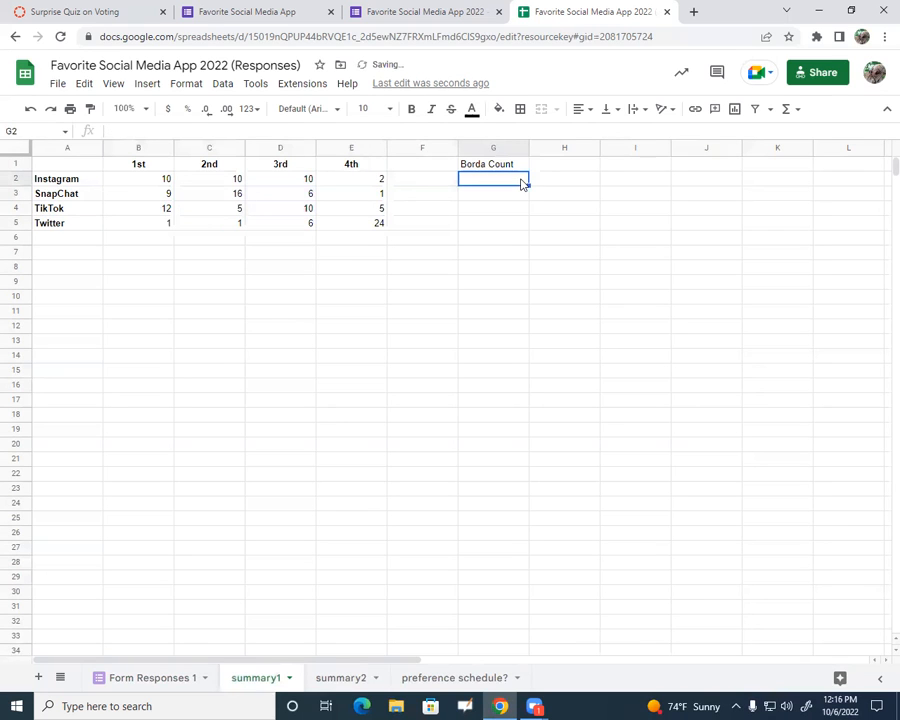
- Calculate Instagram's Borda score in G2 with the formula =B2*4+C2*3+D2*2+E2*1
type("=")
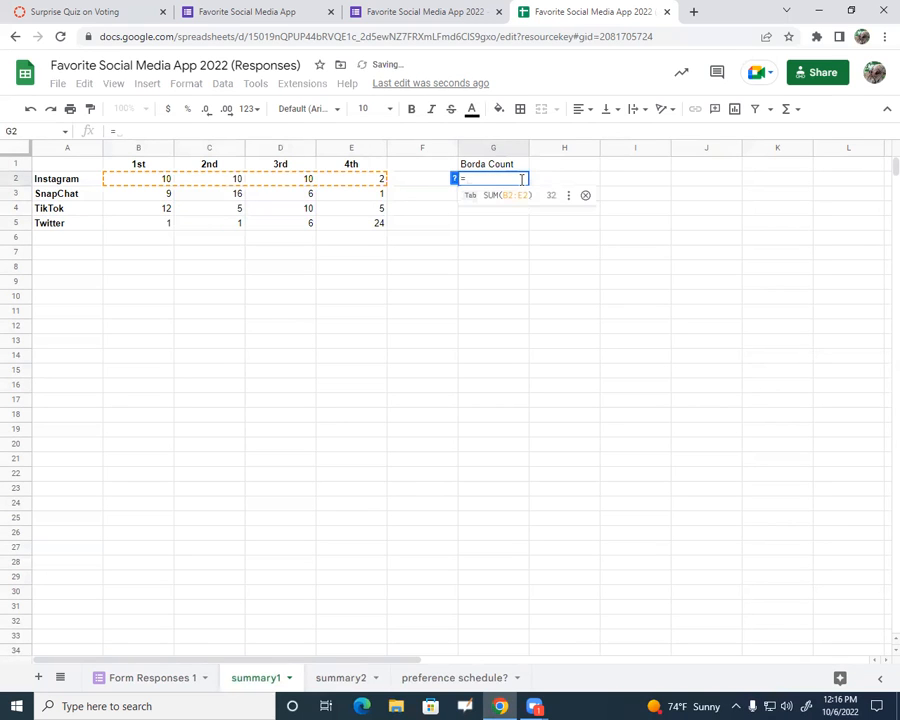
left_click(151, 179)
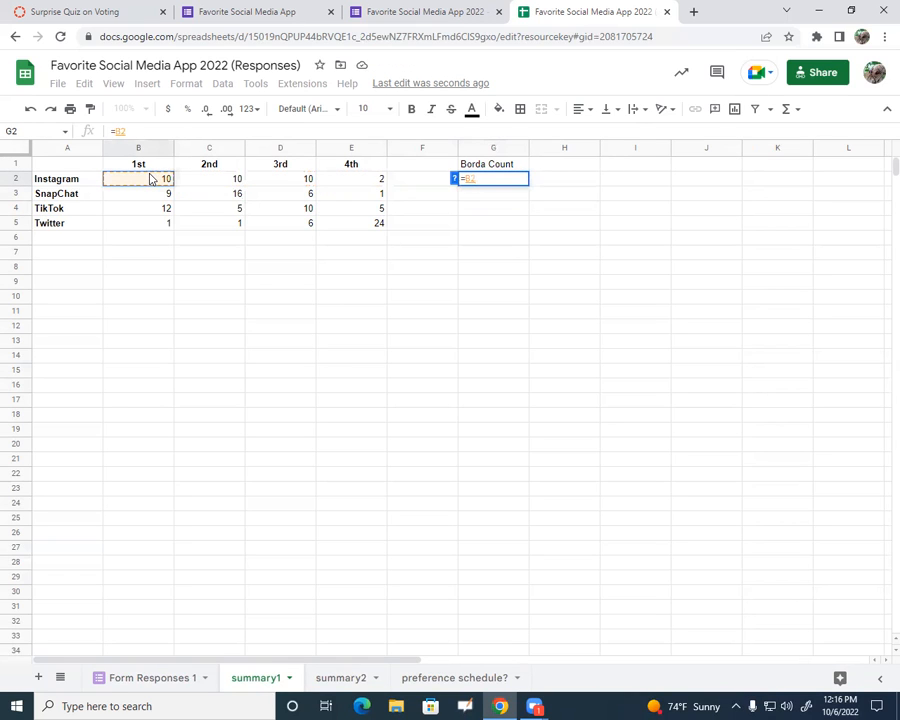
type("*4+")
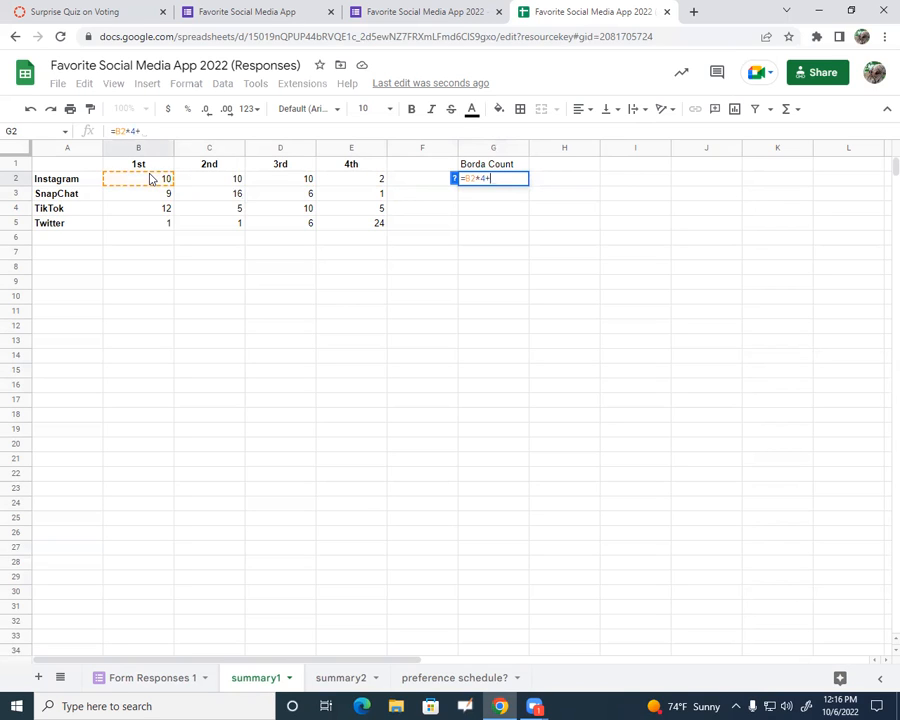
left_click(218, 182)
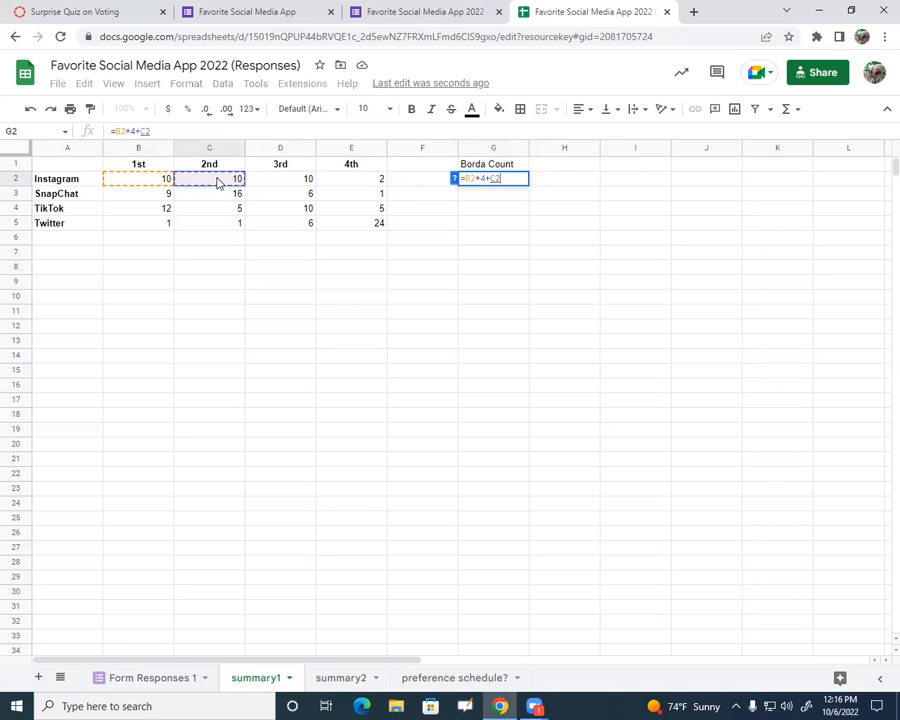
type("*3")
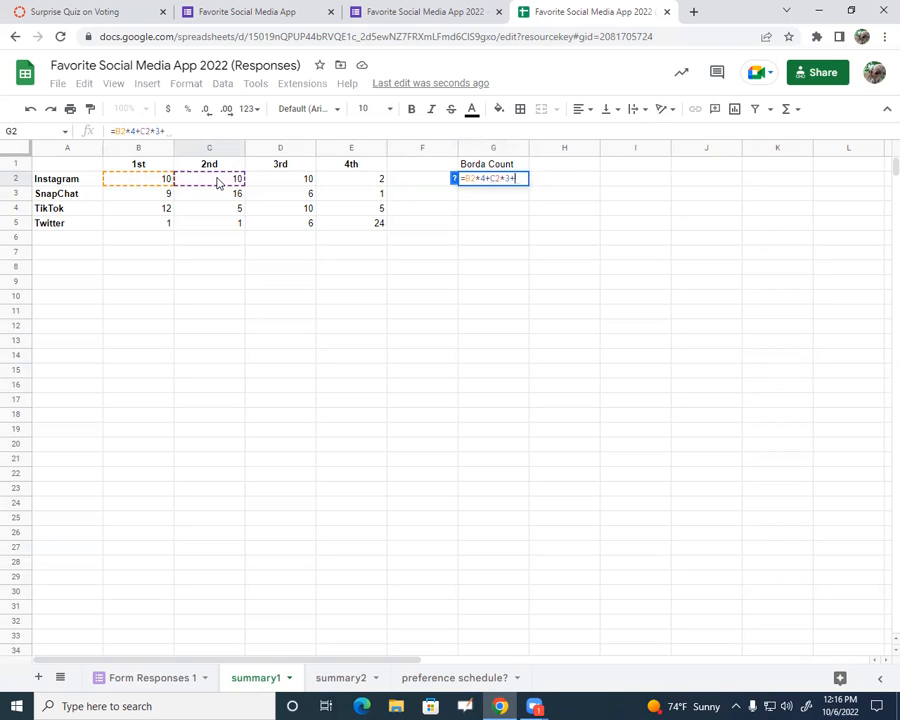
type("+")
left_click(283, 182)
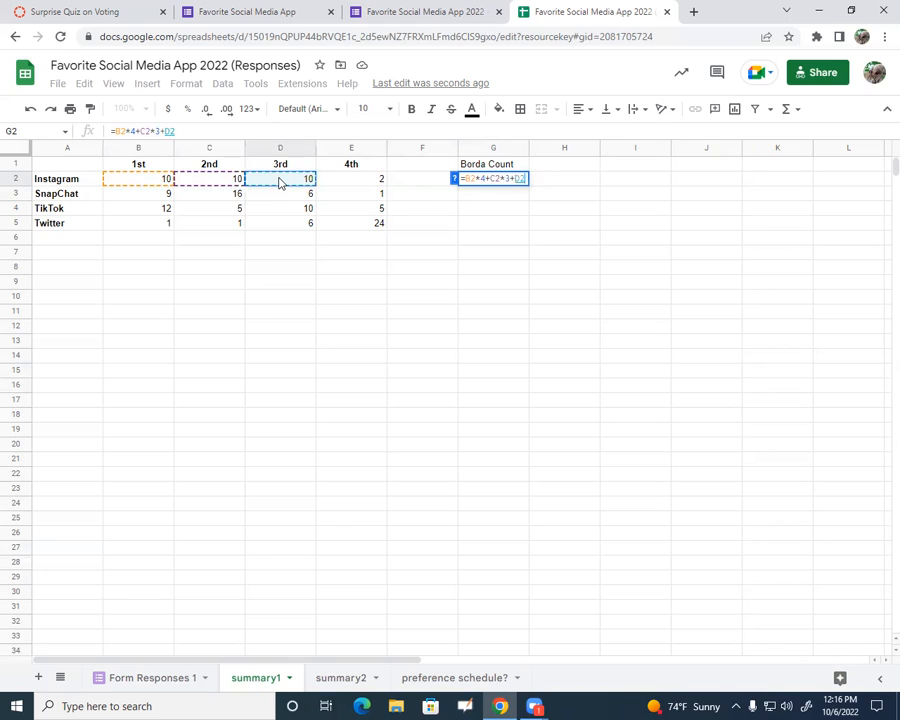
type("*")
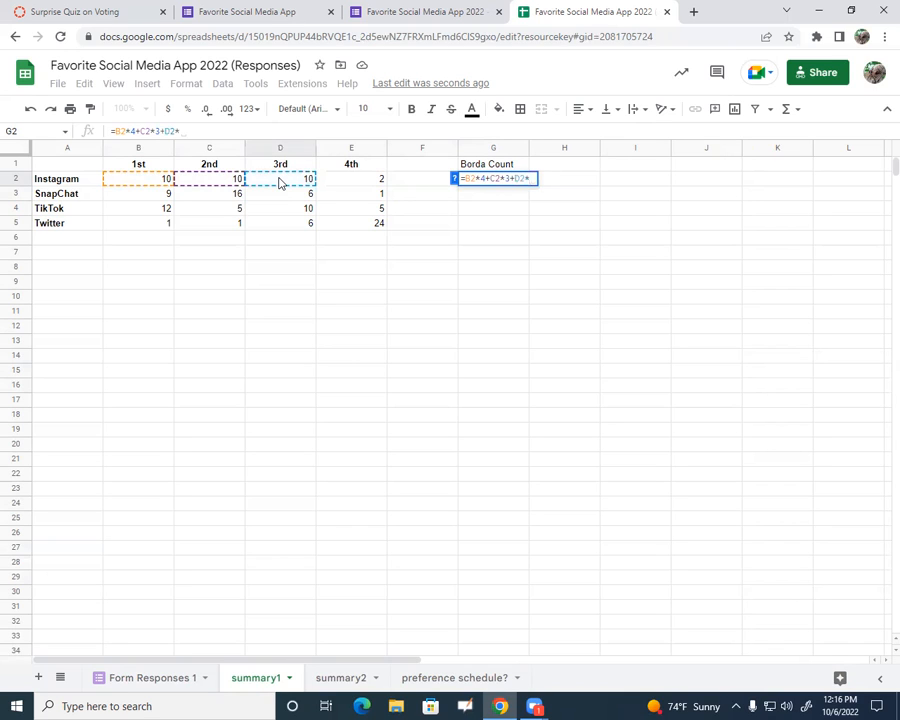
type("2")
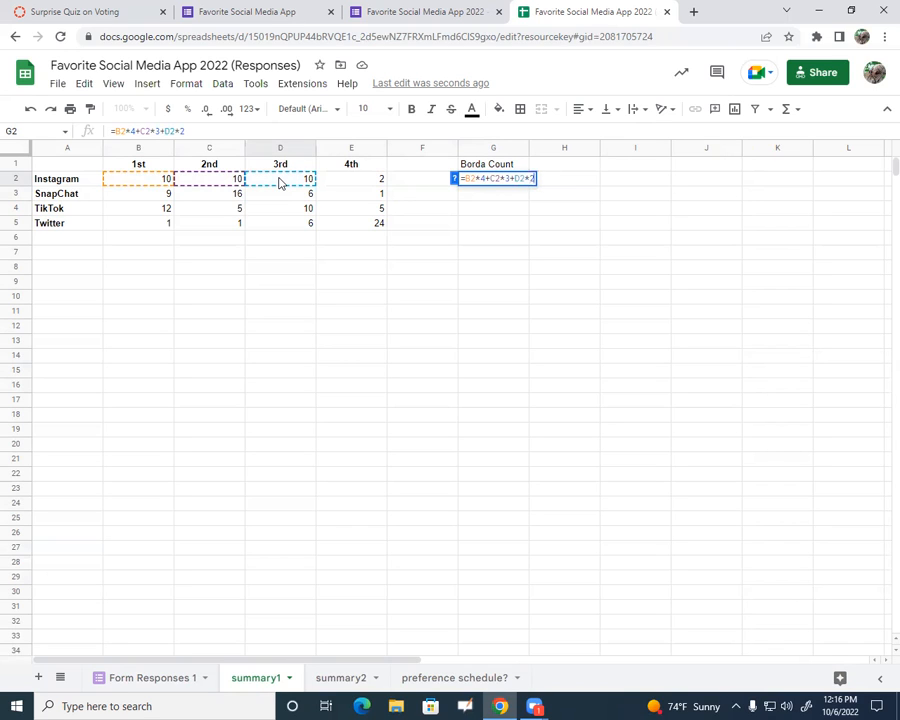
type("+")
left_click(355, 180)
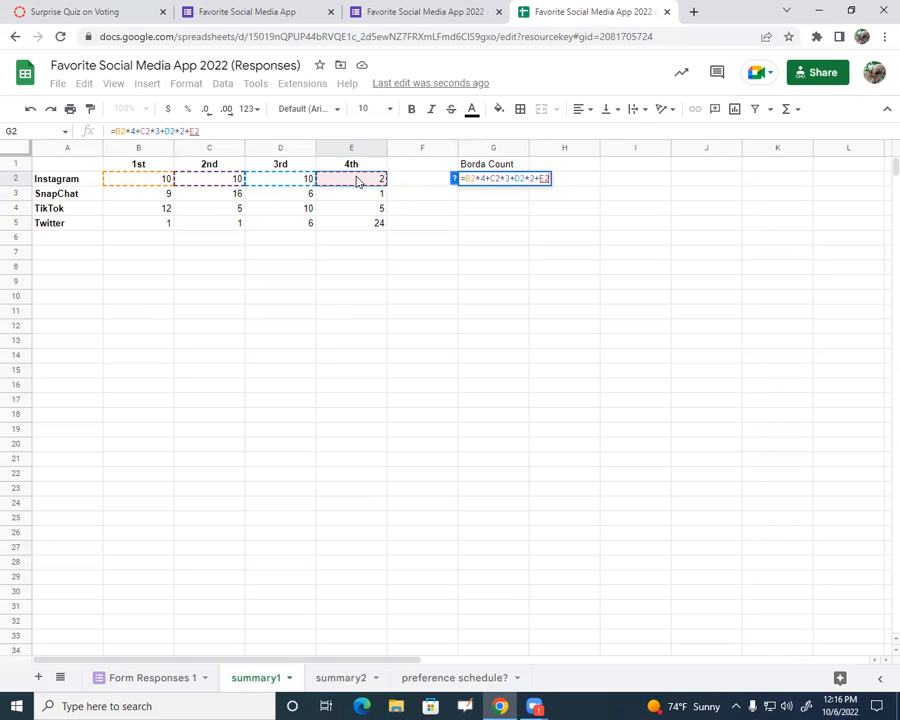
type("*1")
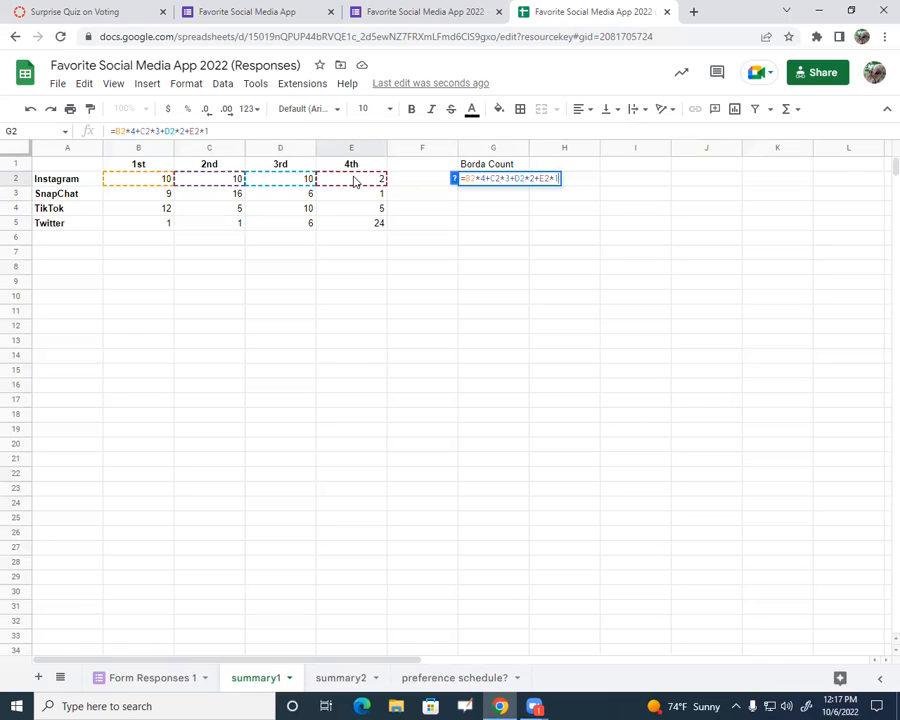
key("Return")
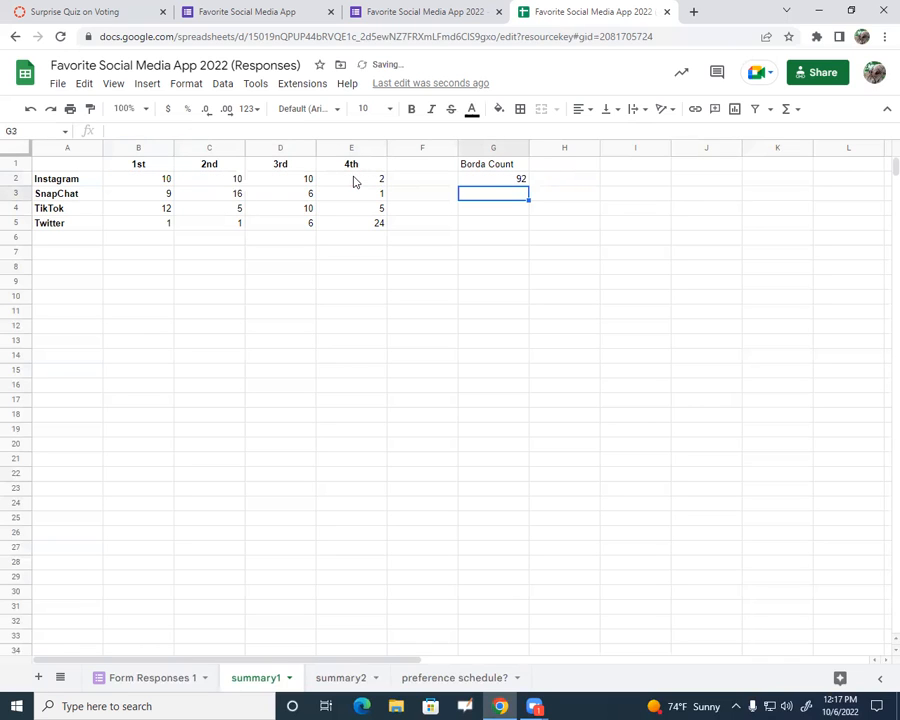
- Fill the Borda formula from G2 down to G5 and check the copied formulas for the other apps
left_click(502, 179)
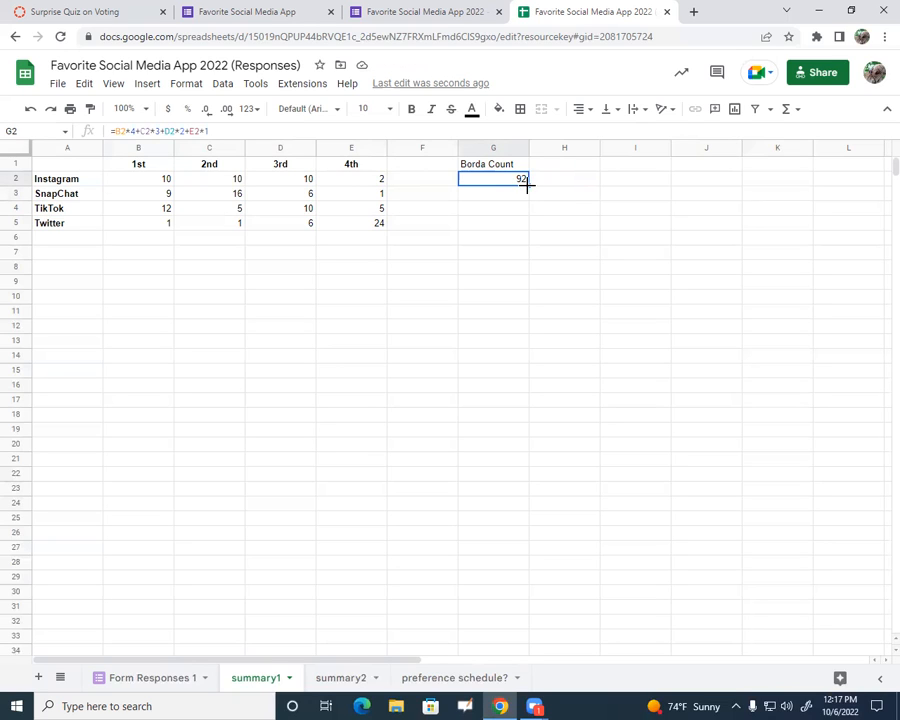
left_click_drag(527, 185, 523, 226)
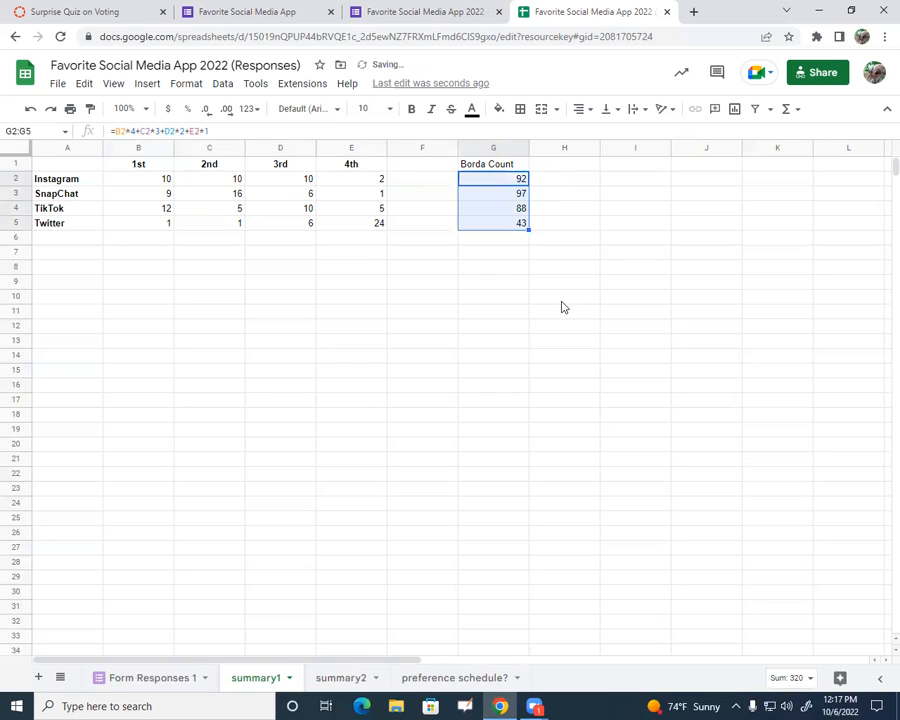
left_click(523, 198)
left_click(520, 210)
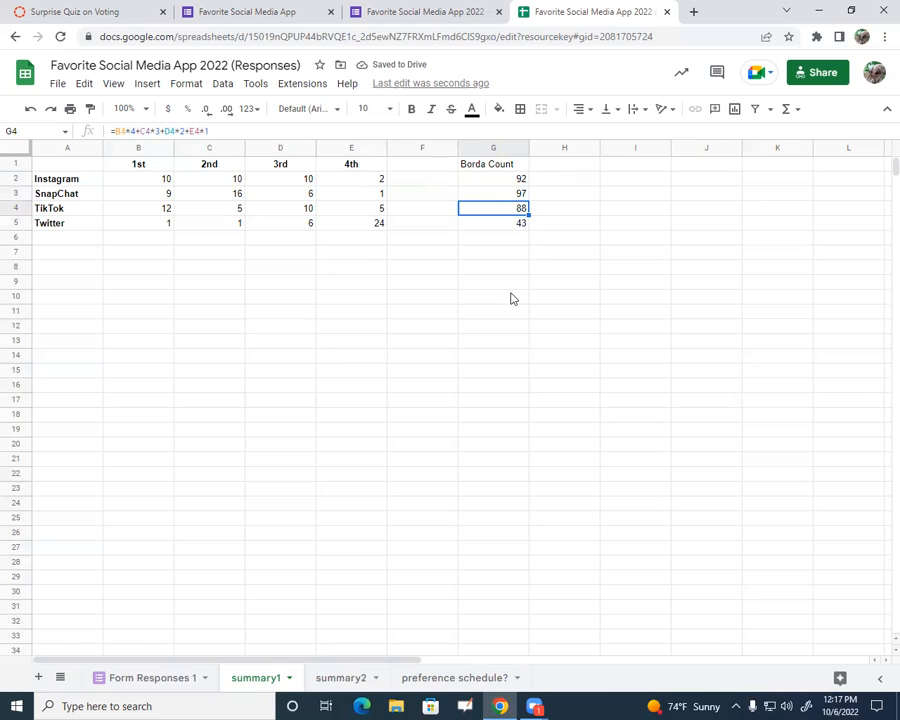
left_click(522, 226)
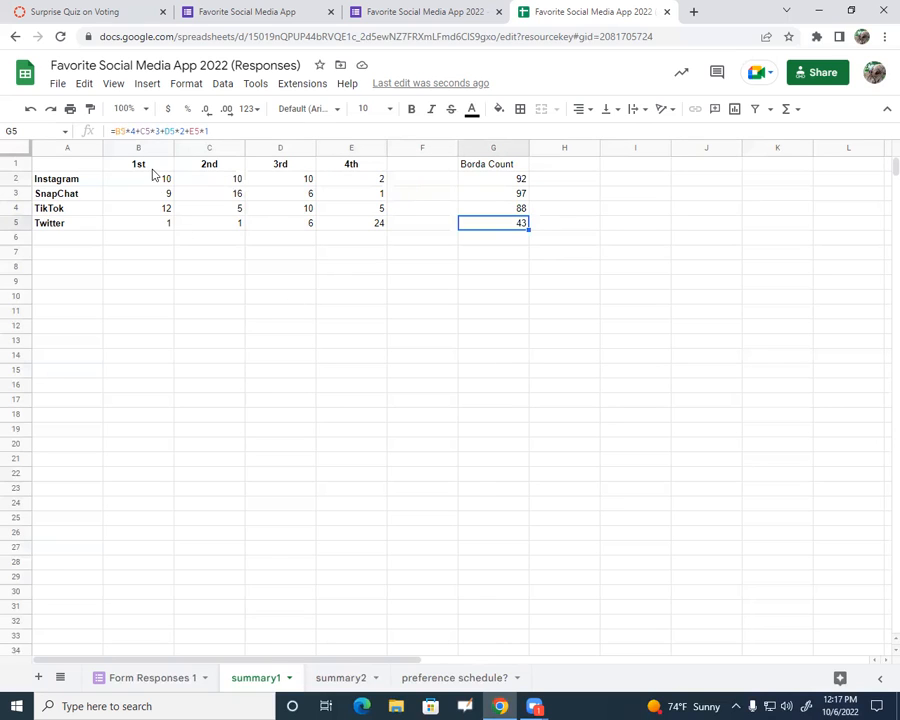
- Compare the 1st-choice vote counts in column B with the Borda Count scores to identify the favourite app
left_click_drag(155, 167, 147, 225)
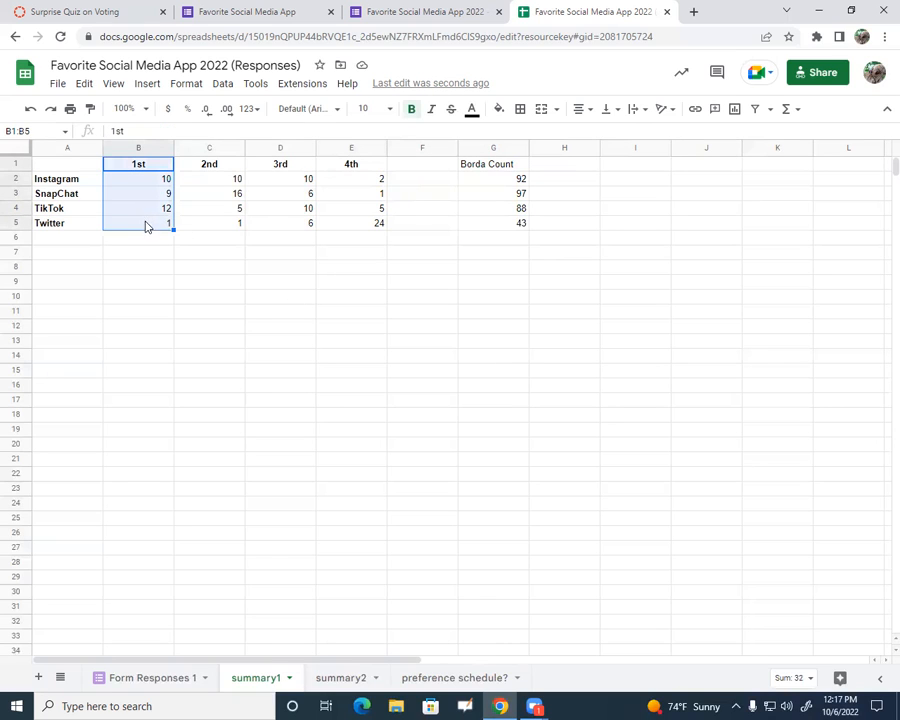
left_click(376, 330)
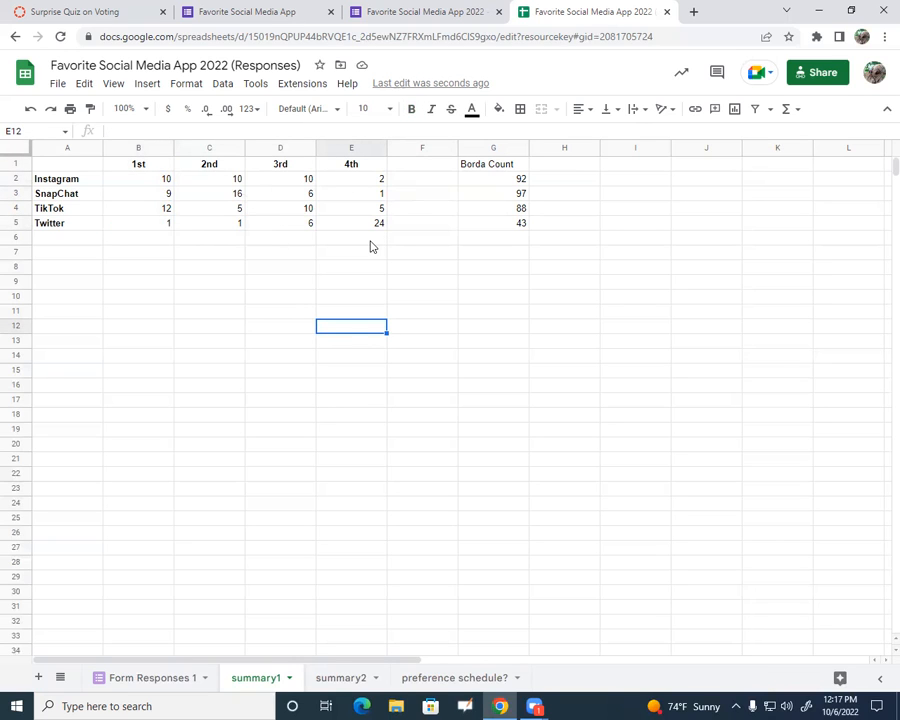
left_click(486, 167)
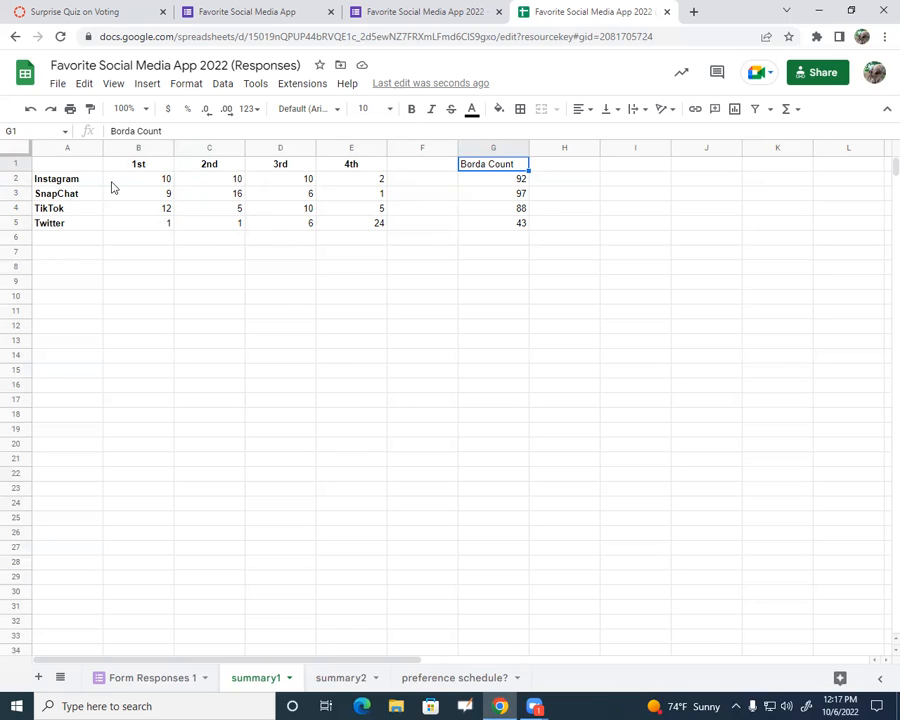
left_click(71, 196)
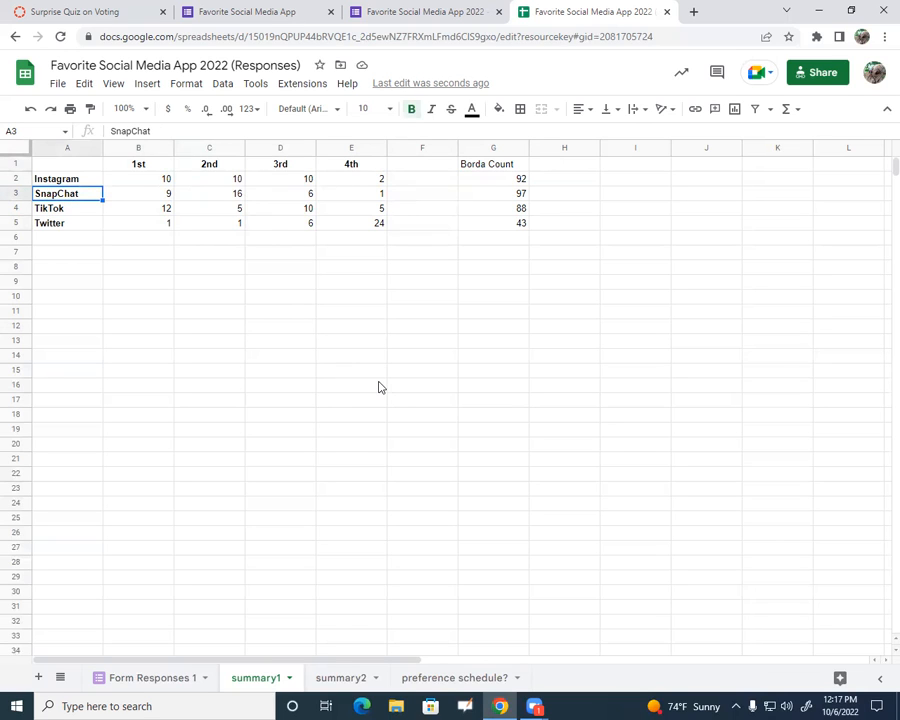
- Label the Borda ranking in column H: "2nd overall" for Instagram, "favorite" for SnapChat, "3rd overall" for TikTok and "last" for Twitter
left_click(559, 196)
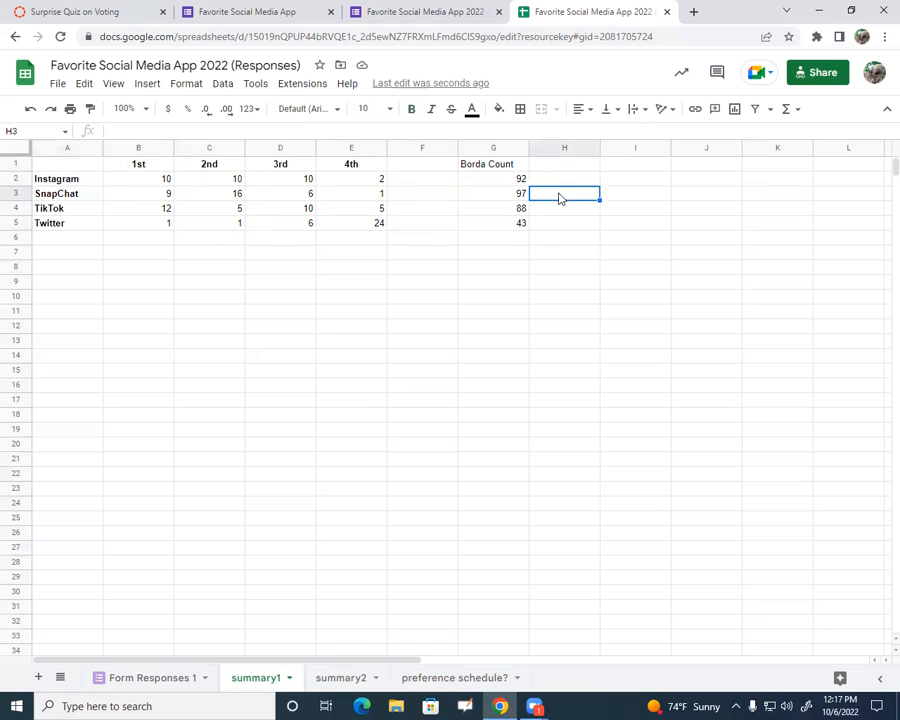
type("favorite")
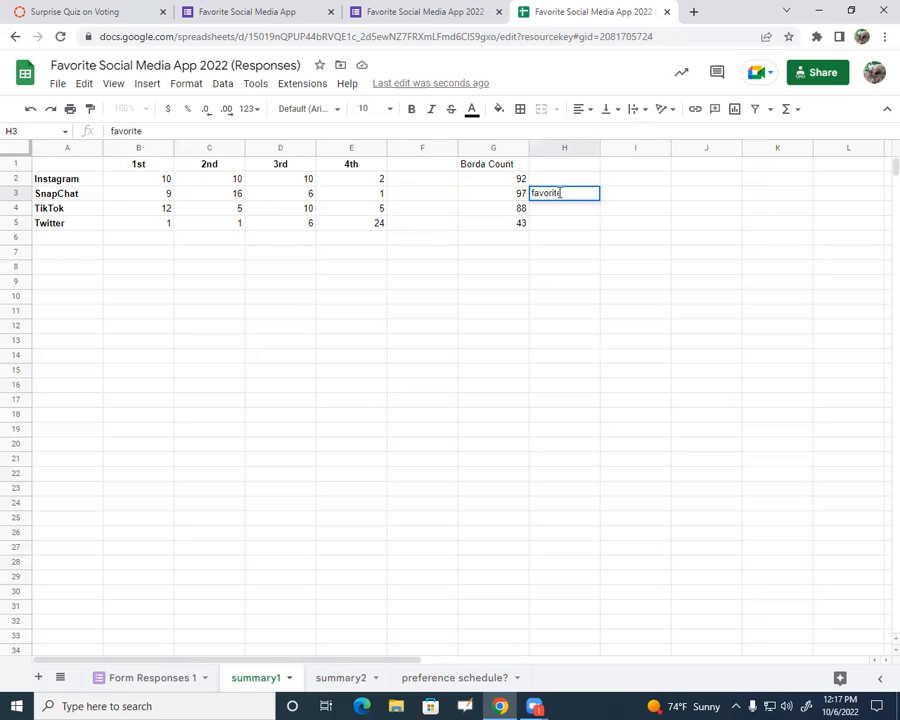
key("Up")
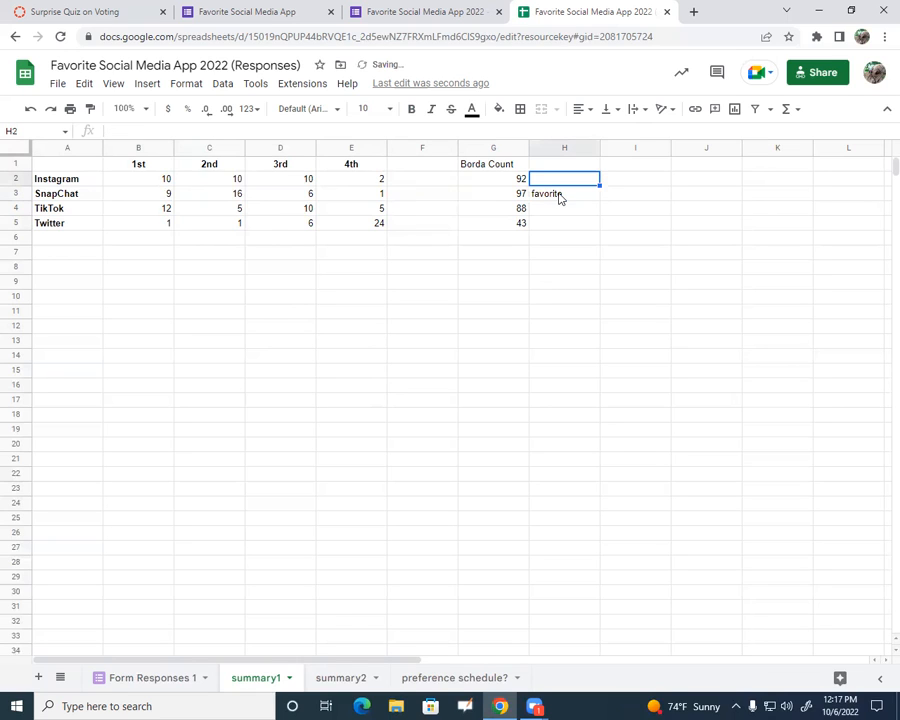
type("2")
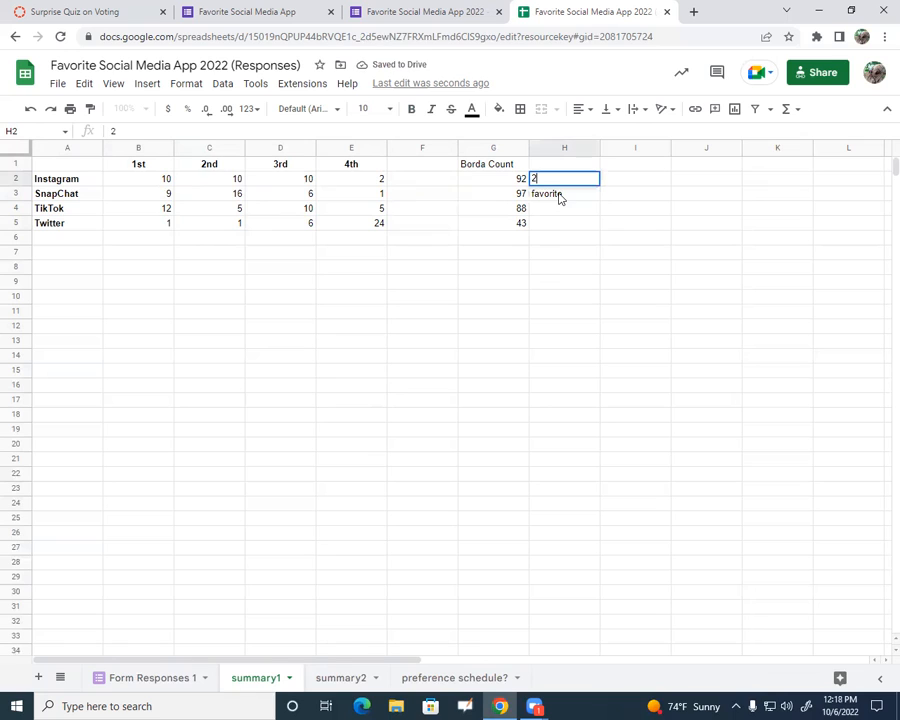
type("nd overall")
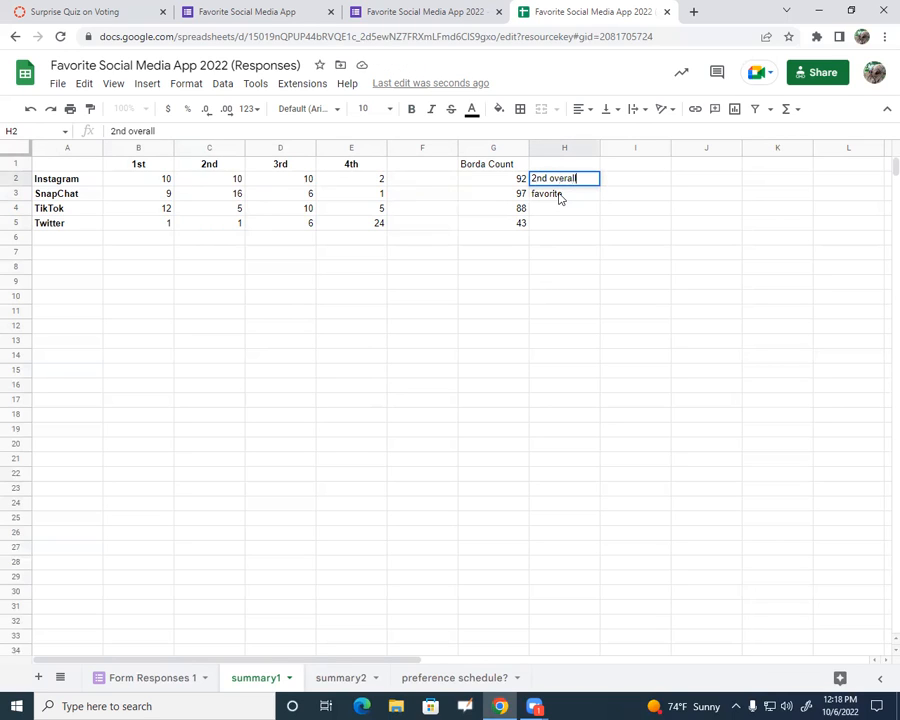
key("Return")
key("Down")
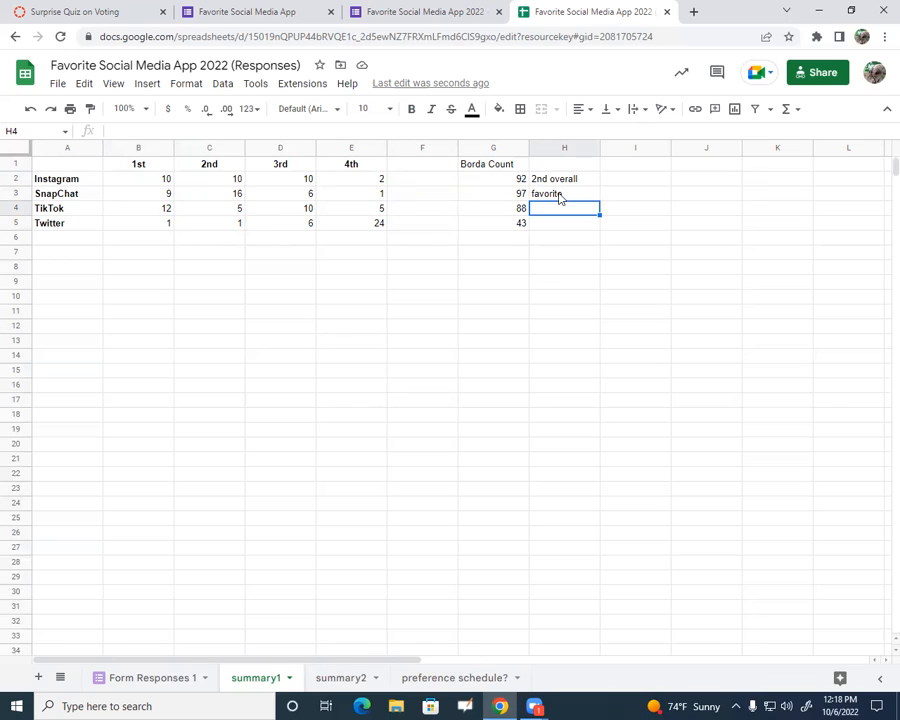
type("3rd overal")
key("Return")
type("last")
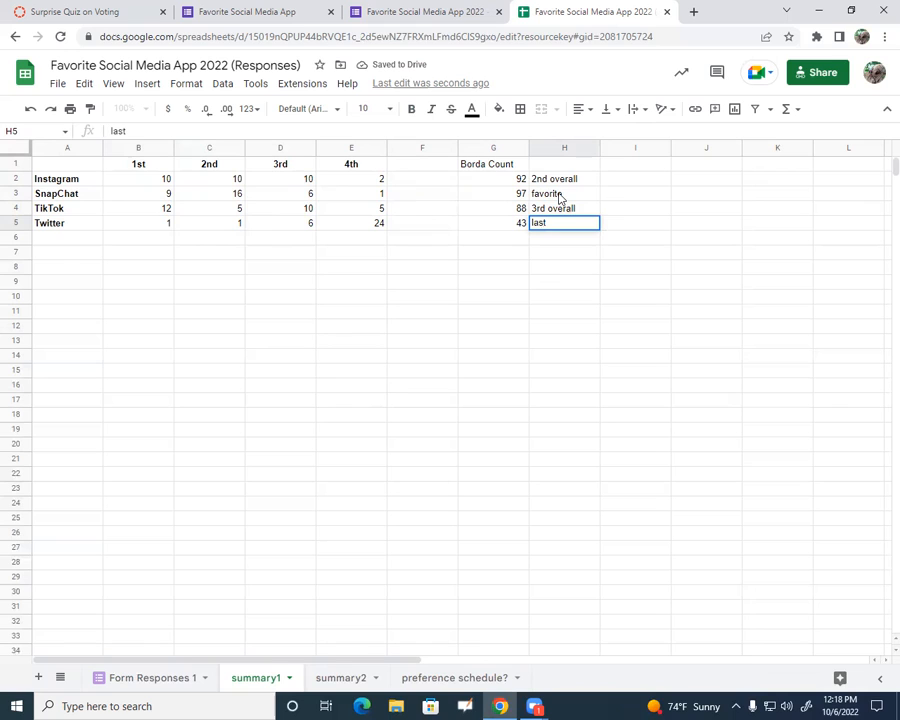
left_click(487, 182)
- Examine TikTok's Borda formula in G4, and review the vote counts in B2:E5 and the Borda scores in G2:G5
left_click(508, 213)
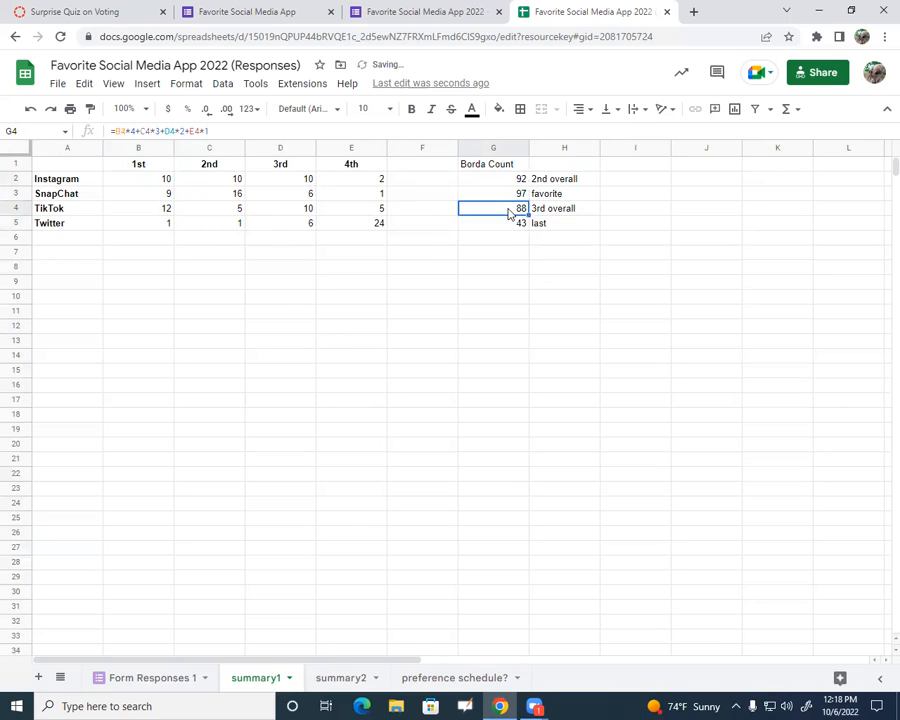
double_click(508, 212)
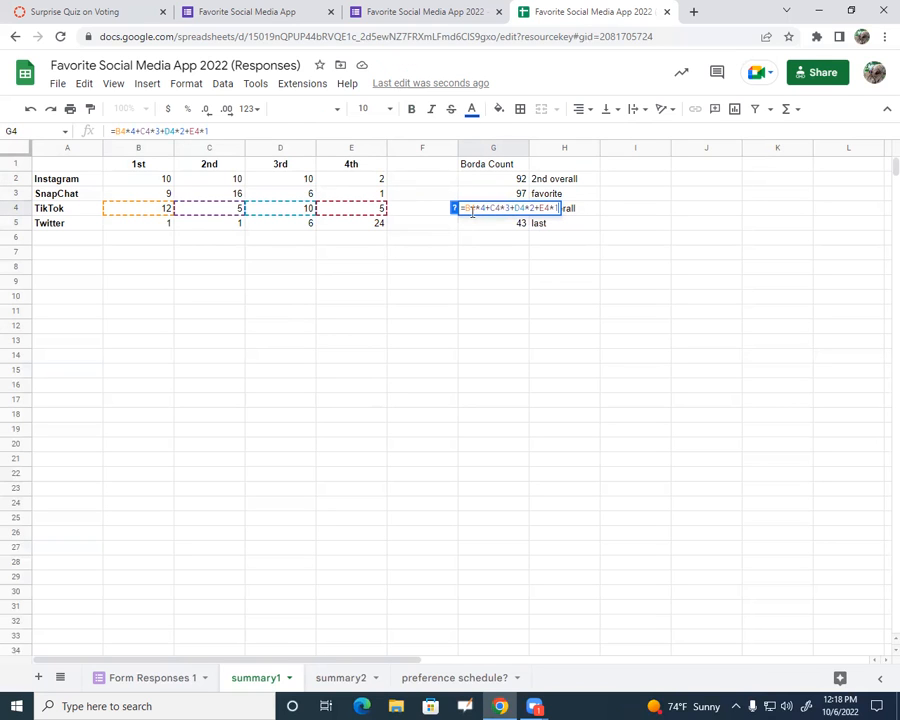
key("ctrl+plus")
key("ctrl+plus")
key("ctrl+plus")
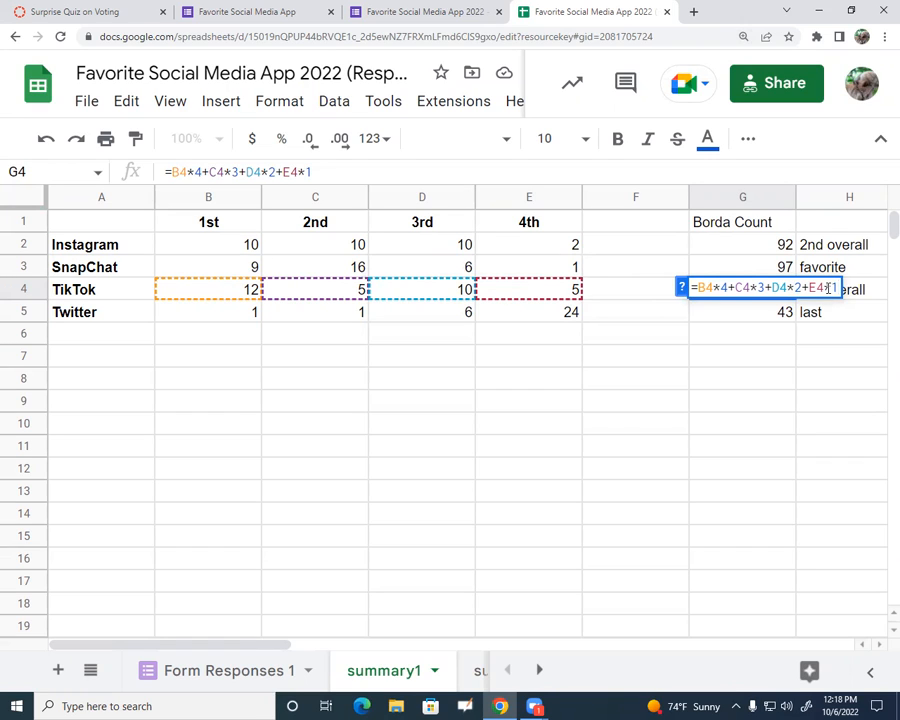
key("Return")
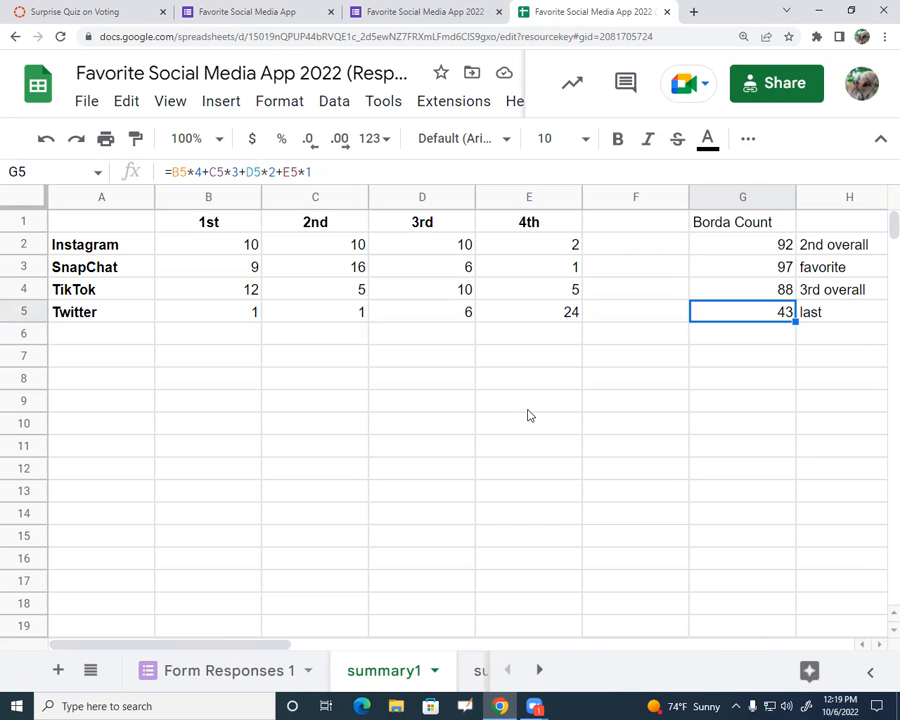
key("ctrl+minus")
key("ctrl+minus")
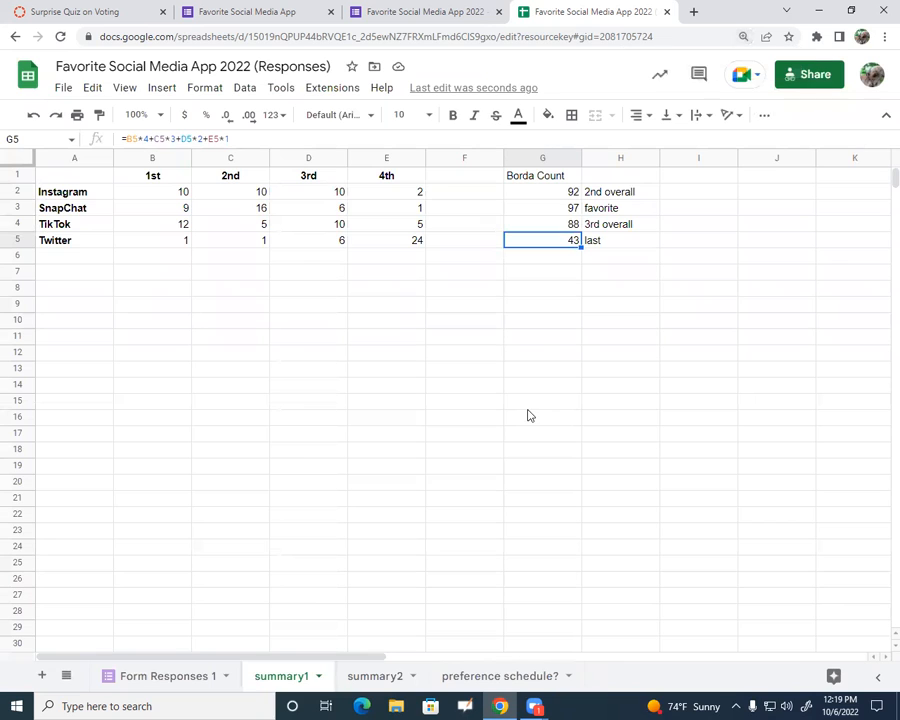
left_click_drag(179, 196, 364, 247)
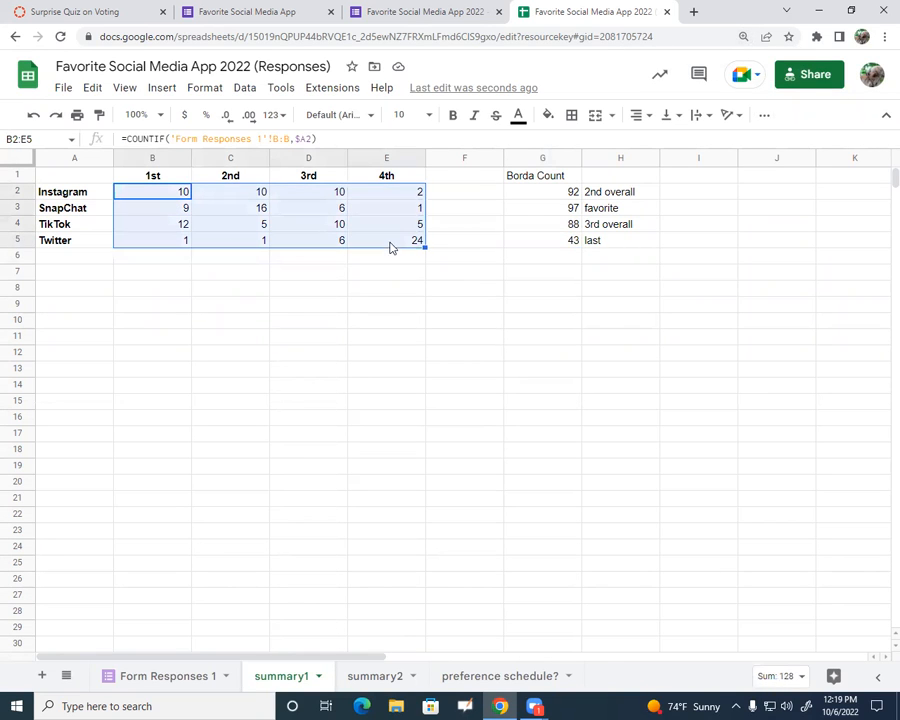
left_click(574, 196)
left_click_drag(574, 200, 576, 242)
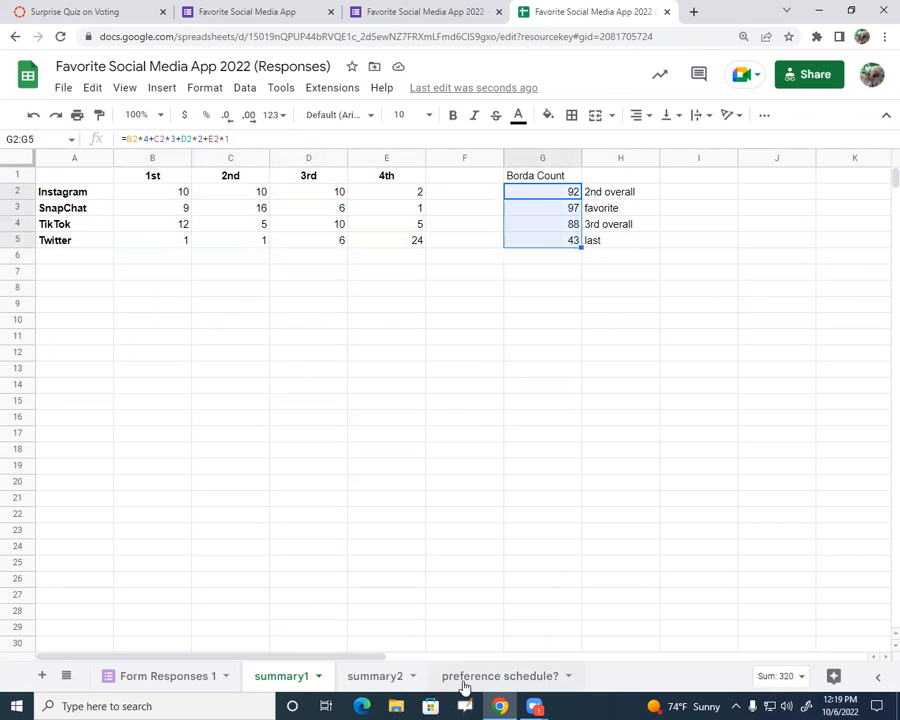
- Sort A1:E33 of the summary2 sheet as data with a header row, by 1st, 2nd, 3rd and 4th choice, each A to Z
left_click(377, 679)
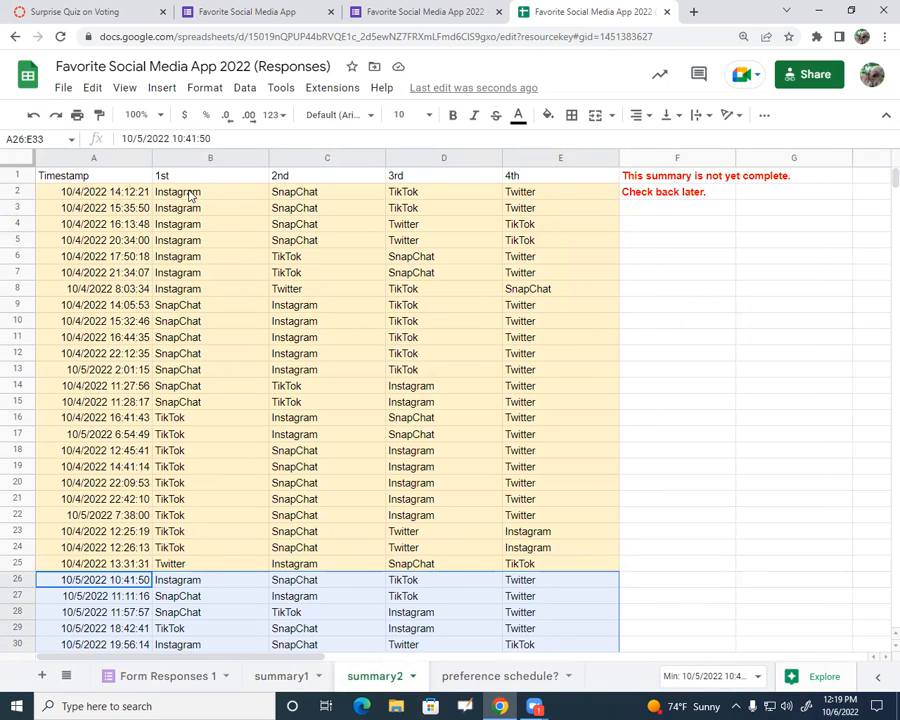
left_click_drag(130, 183, 581, 460)
scroll(554, 386, "up", 5)
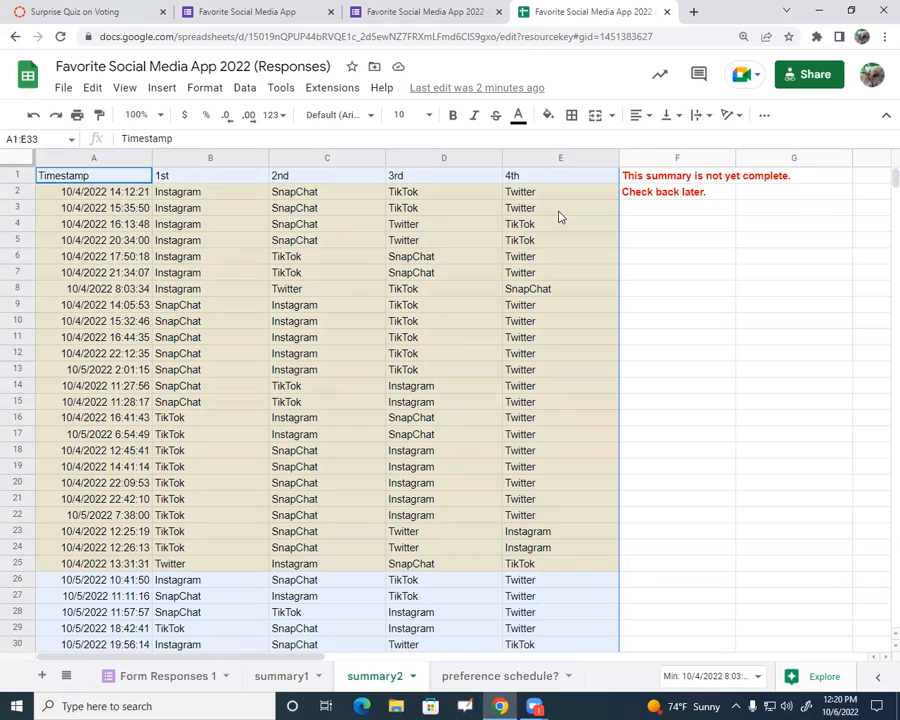
left_click(246, 89)
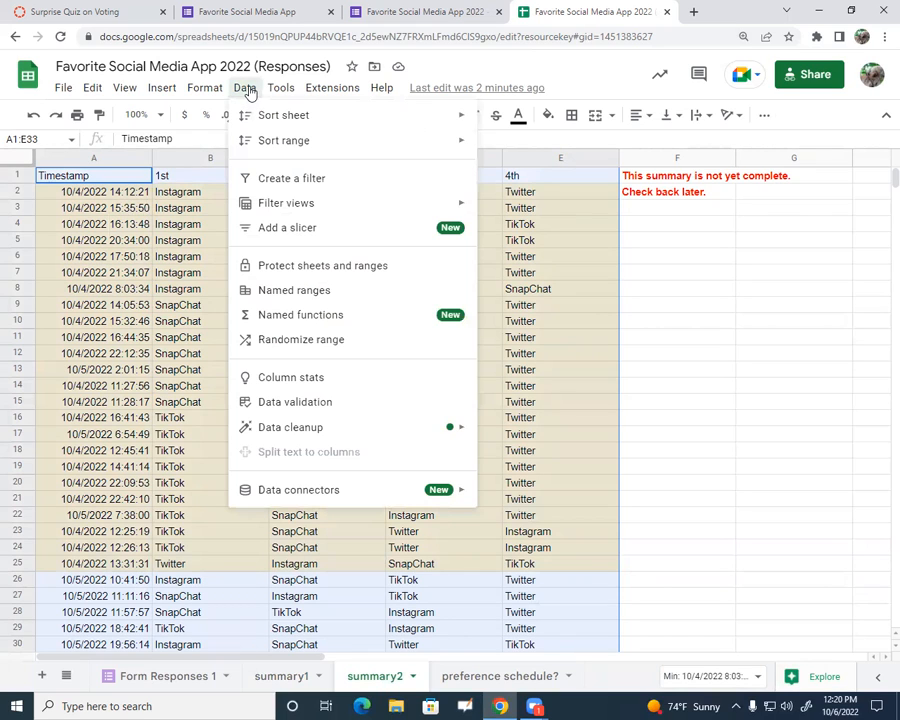
mouse_move(267, 141)
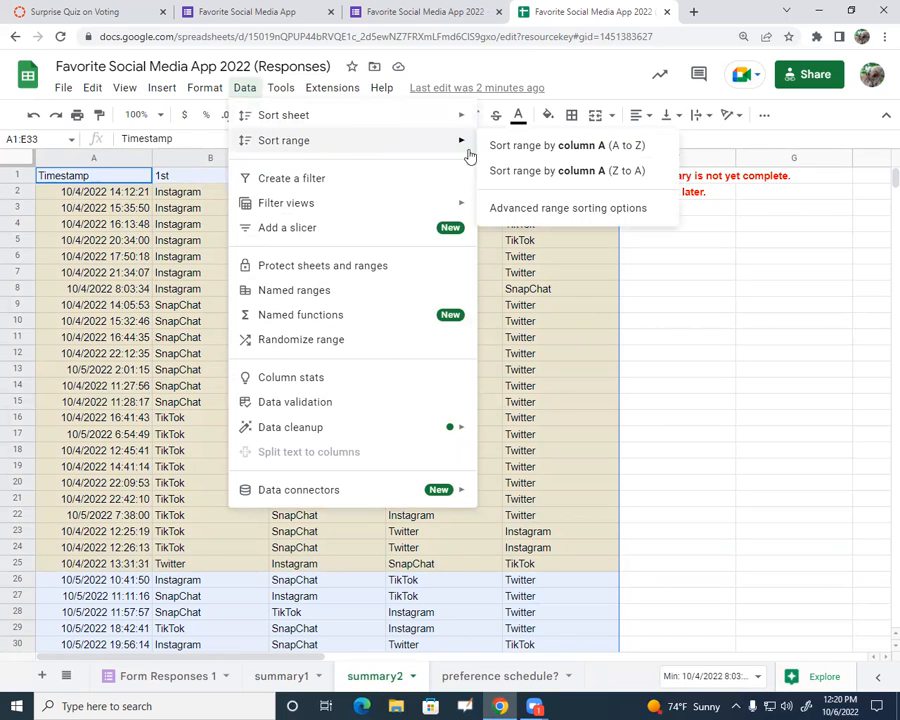
left_click(534, 209)
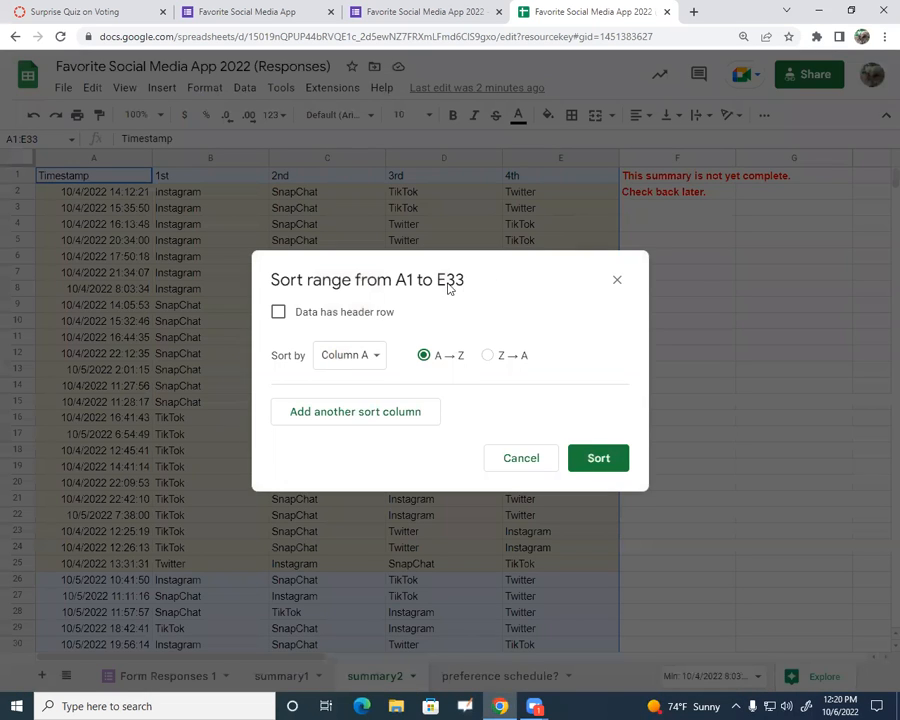
left_click(278, 312)
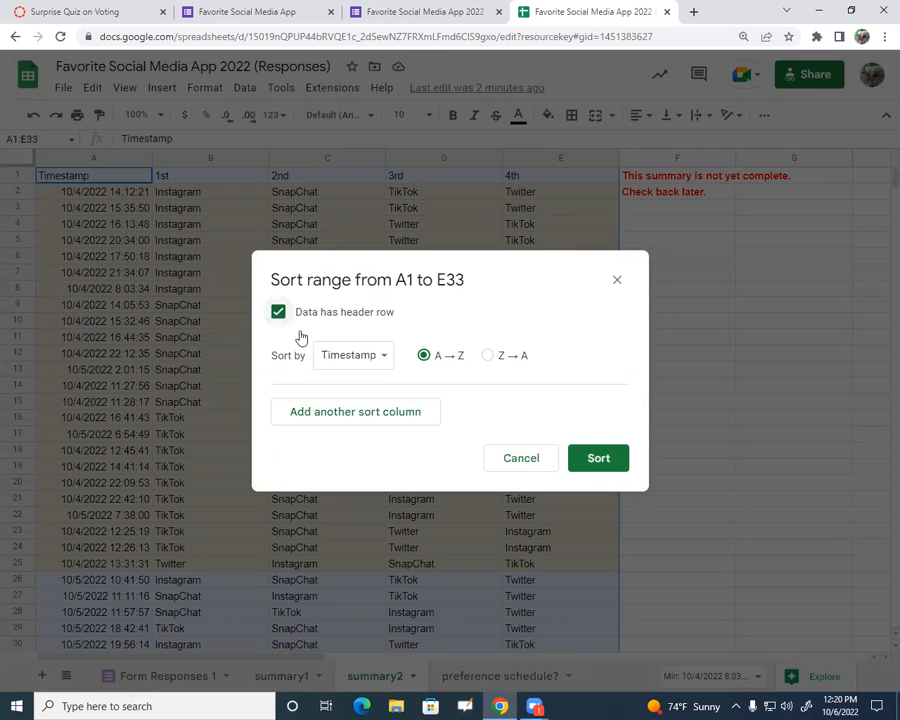
left_click(355, 360)
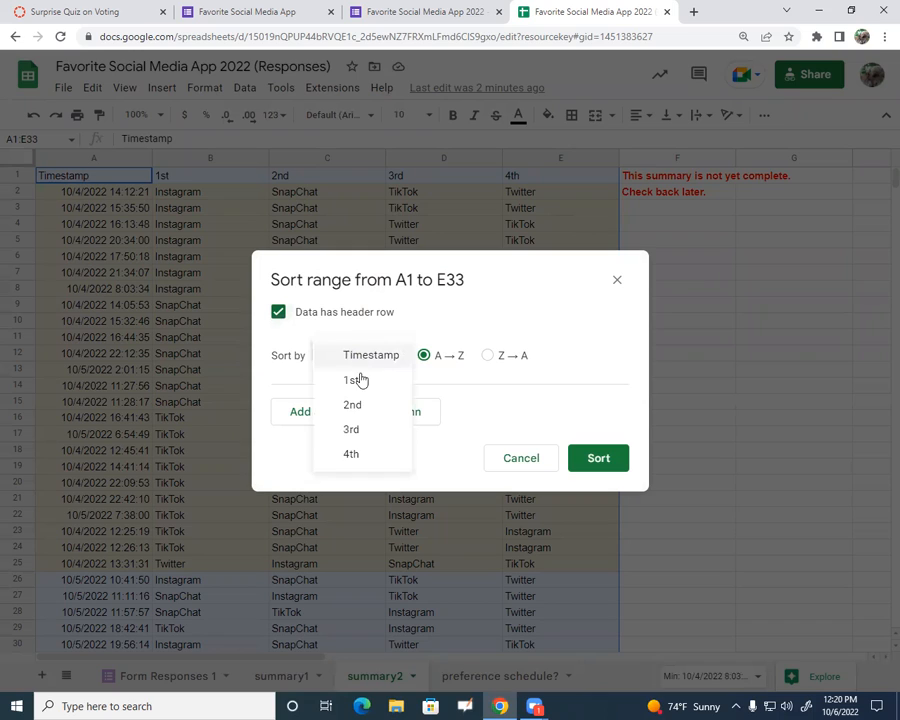
left_click(360, 386)
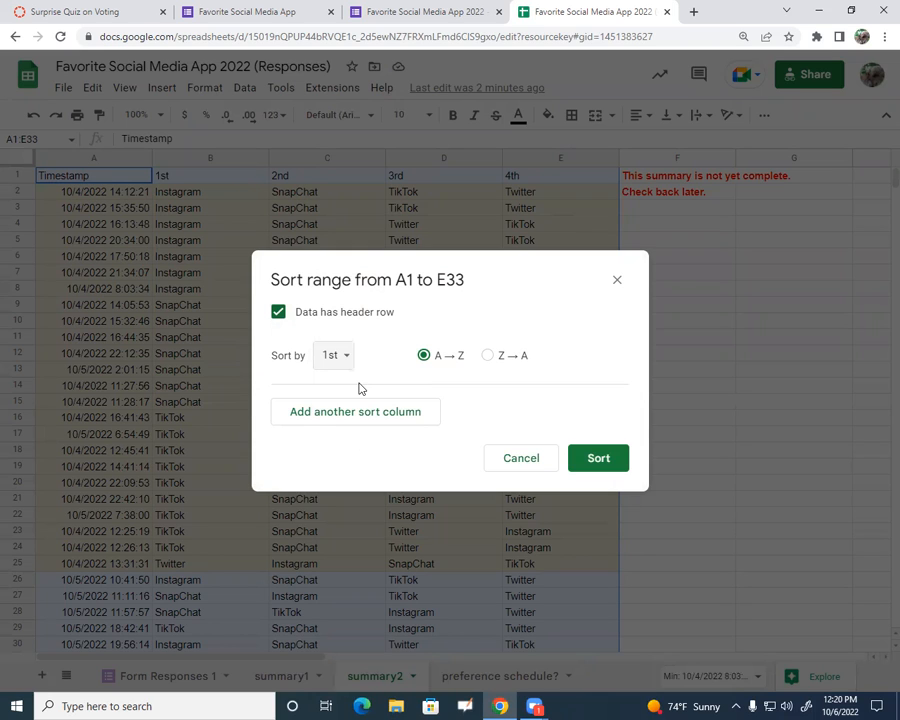
left_click(356, 413)
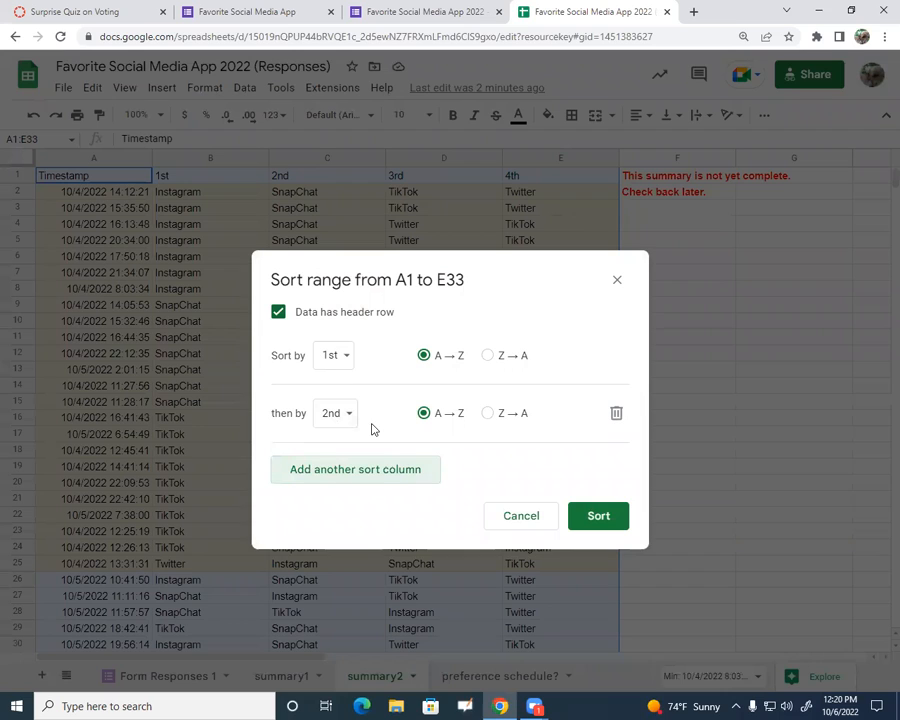
left_click(358, 478)
left_click(366, 534)
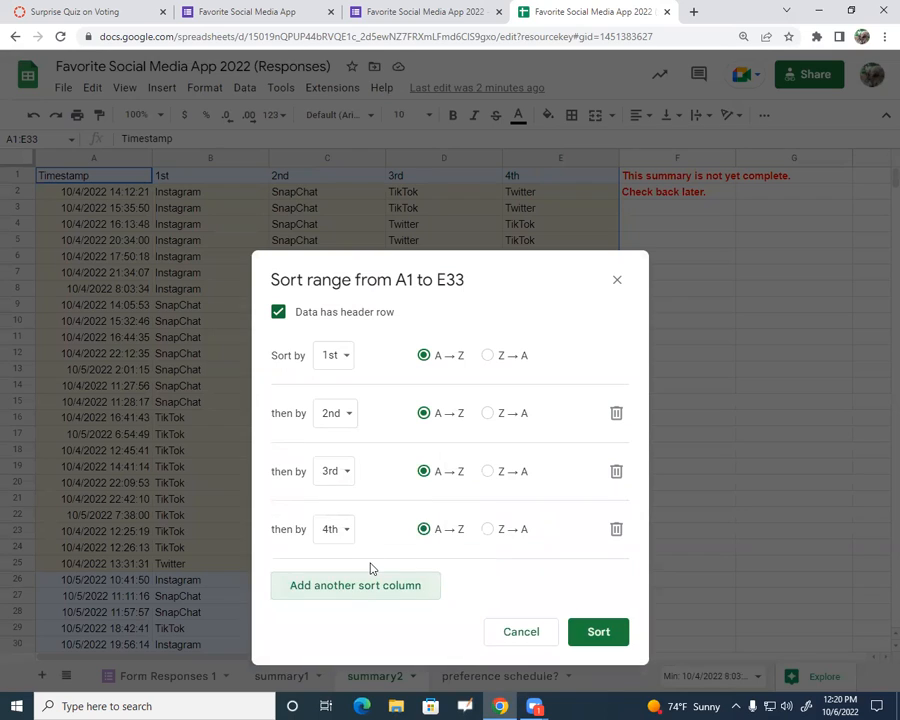
left_click(606, 636)
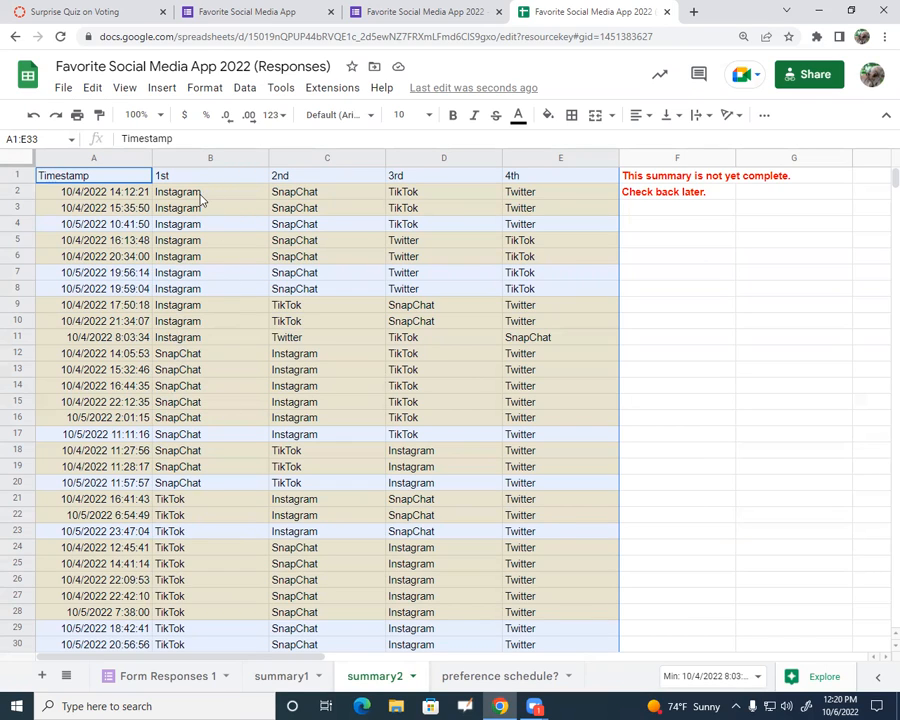
- Remove the fill colour from the sorted responses in A2:E33
left_click_drag(165, 193, 165, 224)
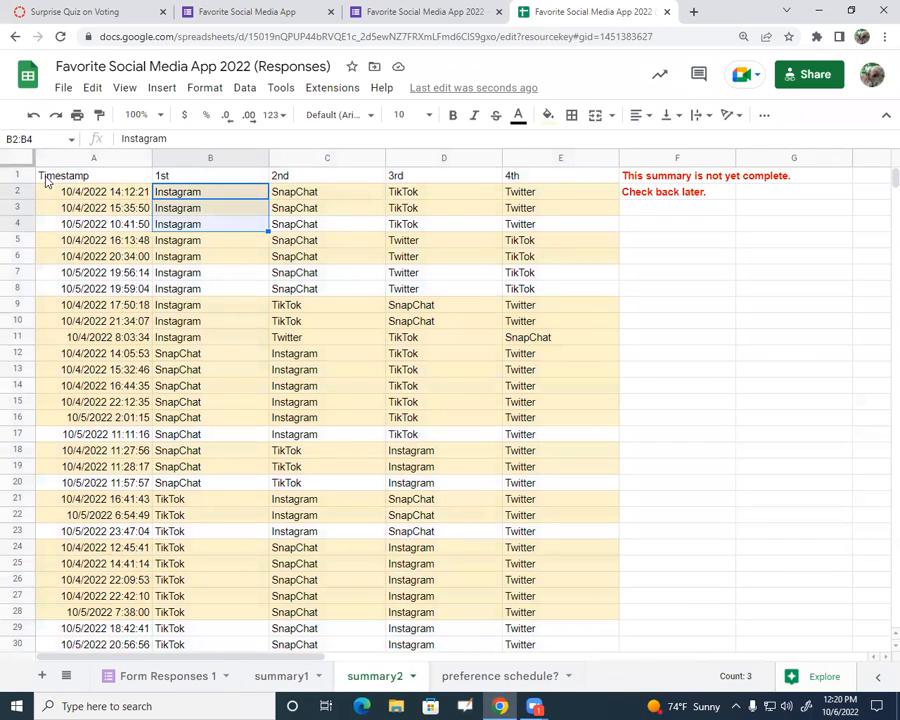
left_click_drag(70, 188, 440, 337)
left_click_drag(510, 445, 574, 530)
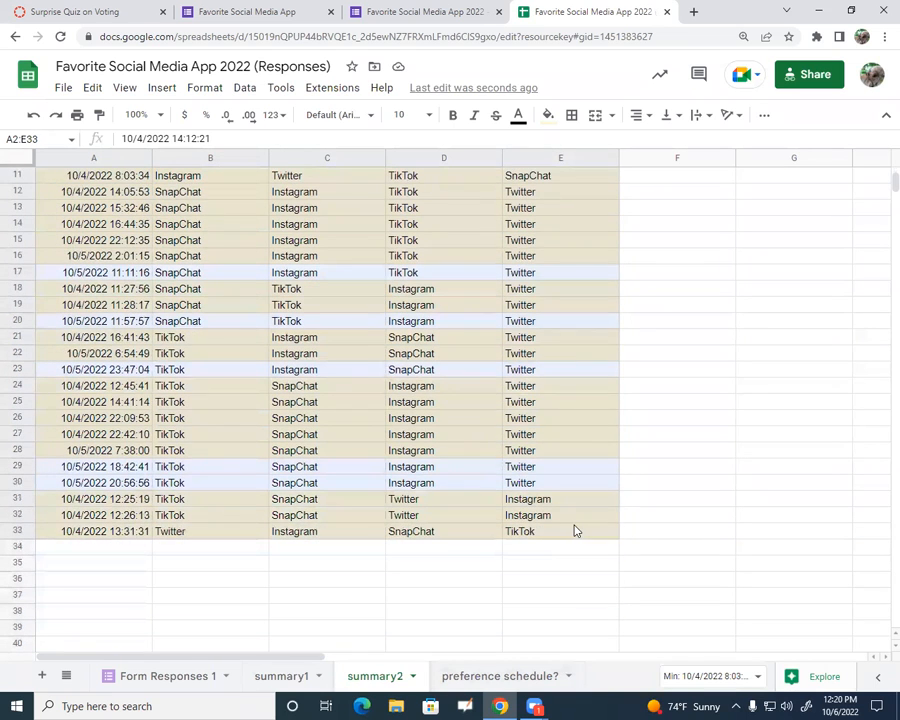
left_click(548, 115)
left_click(578, 147)
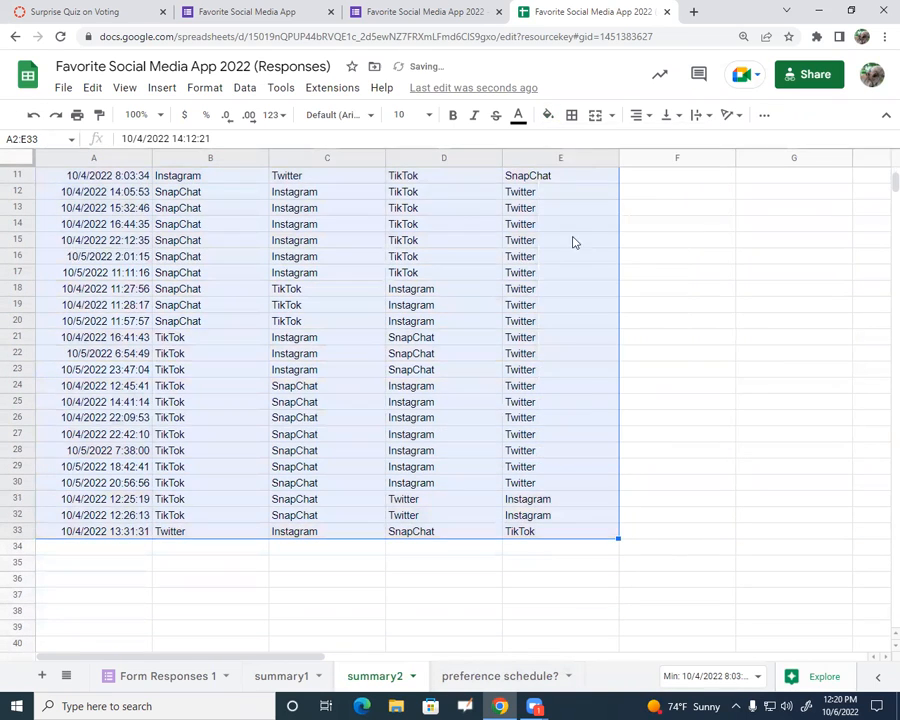
scroll(620, 400, "up", 3)
left_click(366, 372)
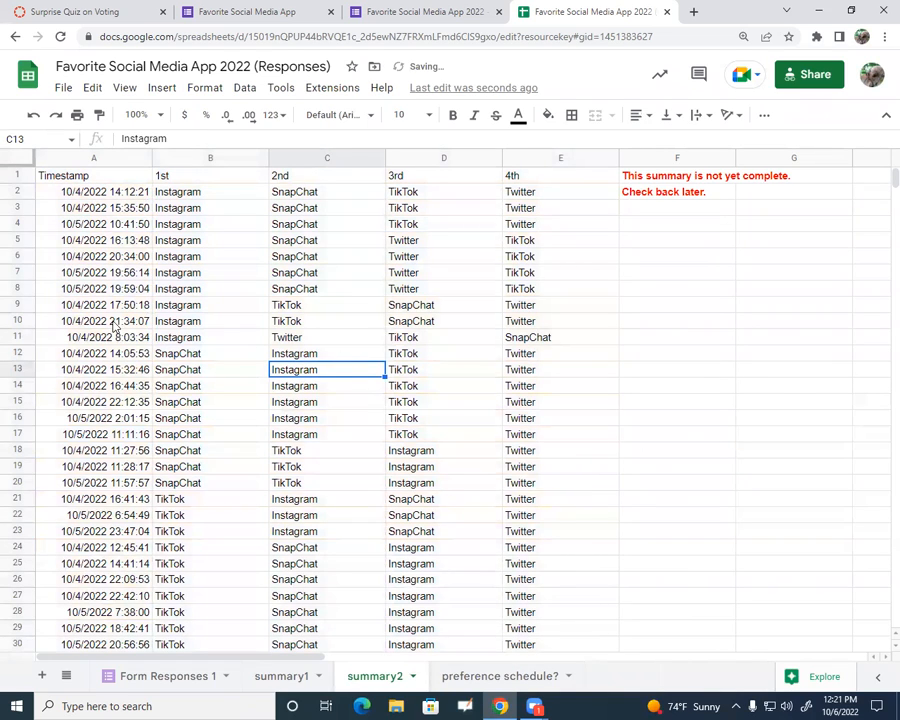
- Examine the Instagram-first responses in A2:E11, including the 2nd and 3rd choices in C2:D9 and the full preference order in row 2
left_click_drag(42, 337, 542, 193)
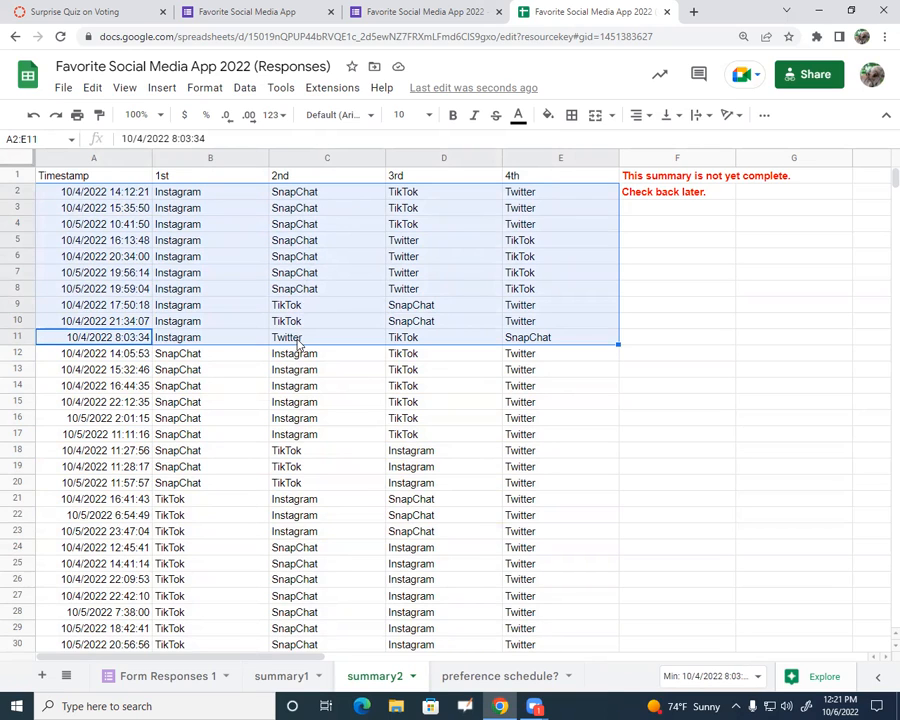
left_click(316, 203)
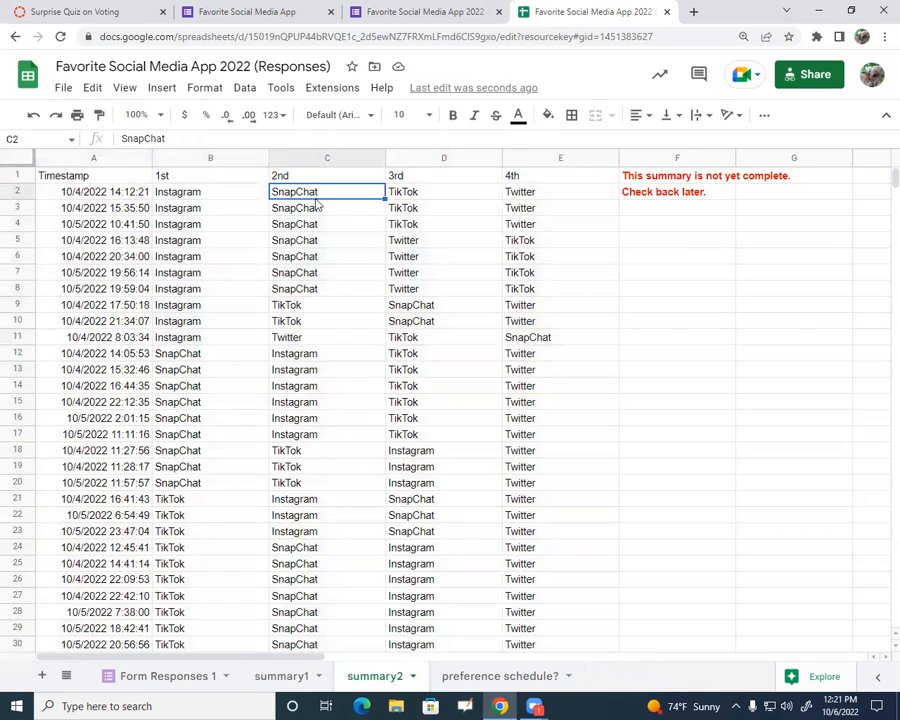
left_click_drag(316, 201, 476, 309)
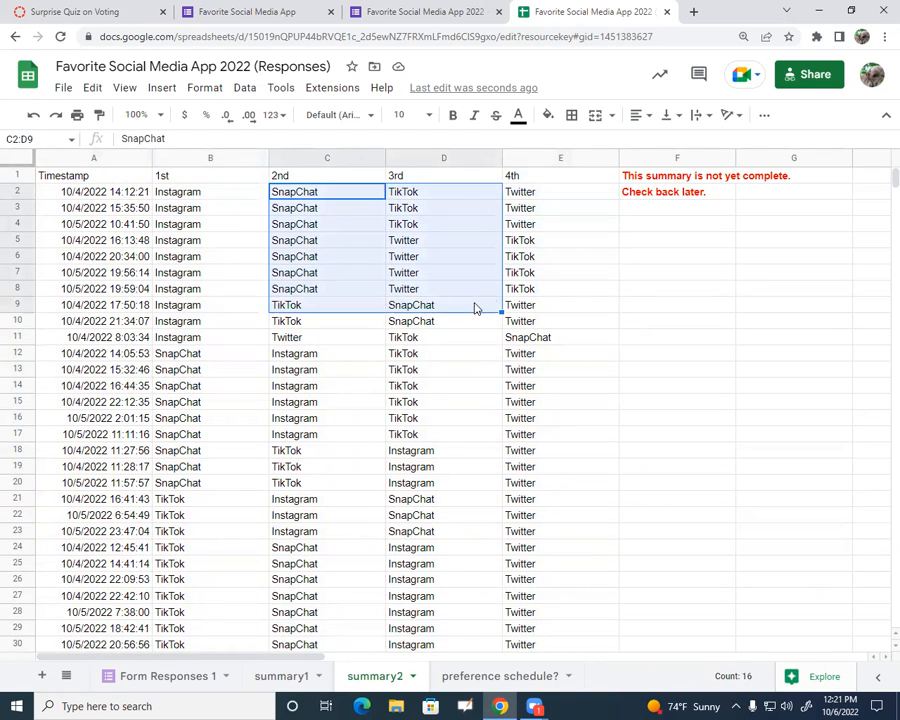
left_click(476, 309)
left_click_drag(331, 194, 490, 292)
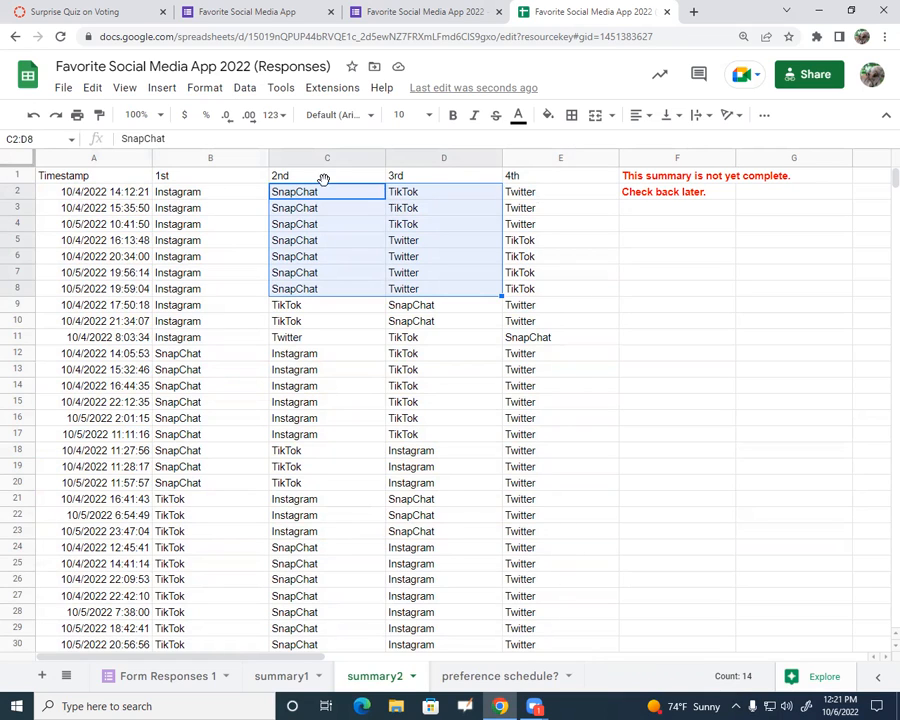
left_click(215, 194)
left_click(315, 197)
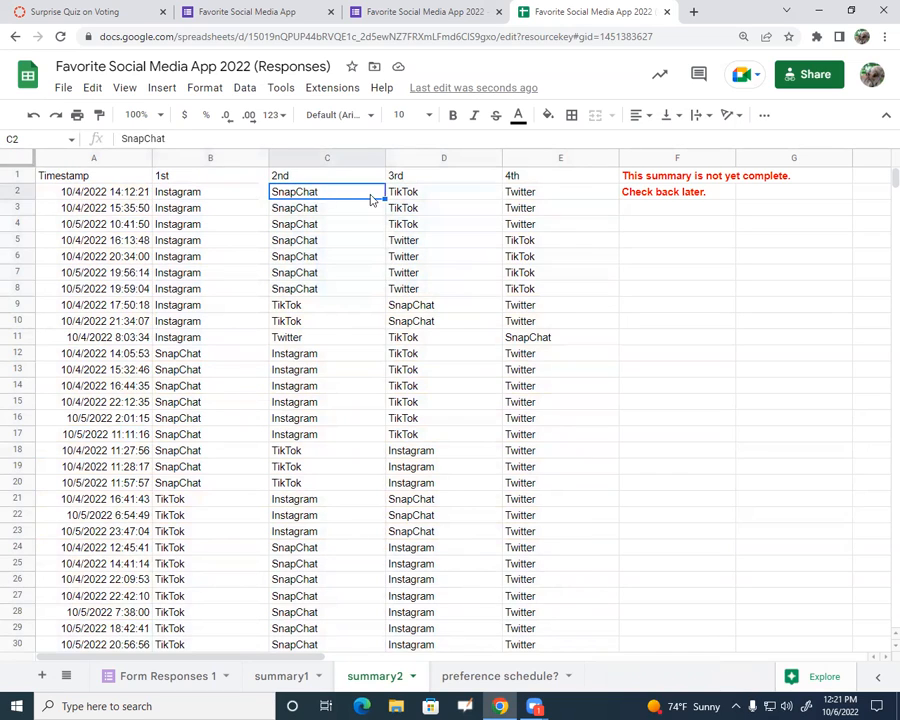
left_click(415, 193)
left_click(521, 197)
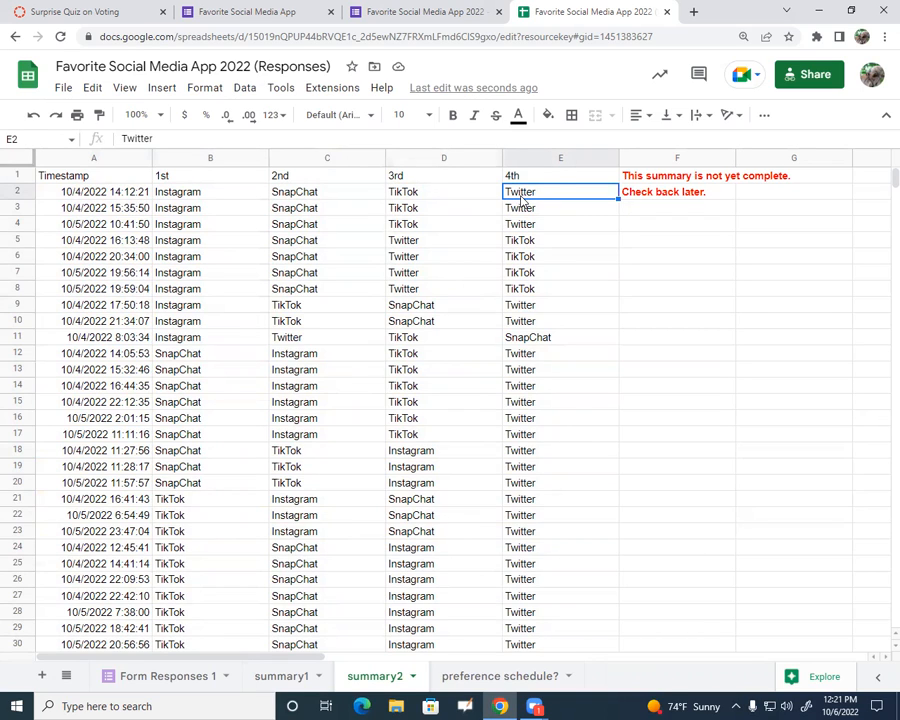
- Review the possible preference orders in B2:Y5 of the preference schedule? sheet, and return to the summary2 sheet
left_click(468, 676)
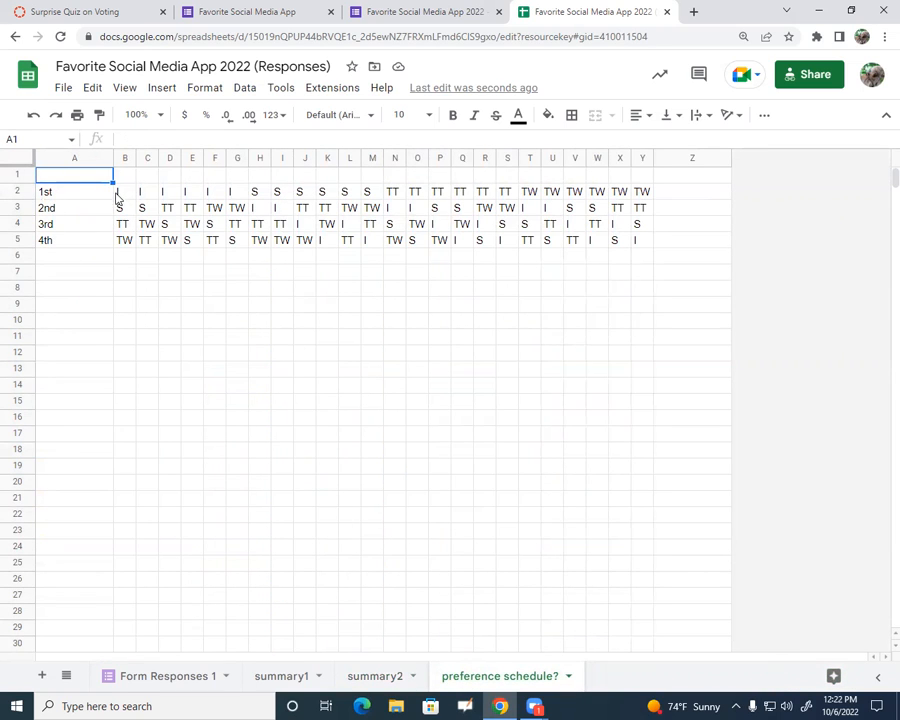
left_click_drag(118, 197, 648, 252)
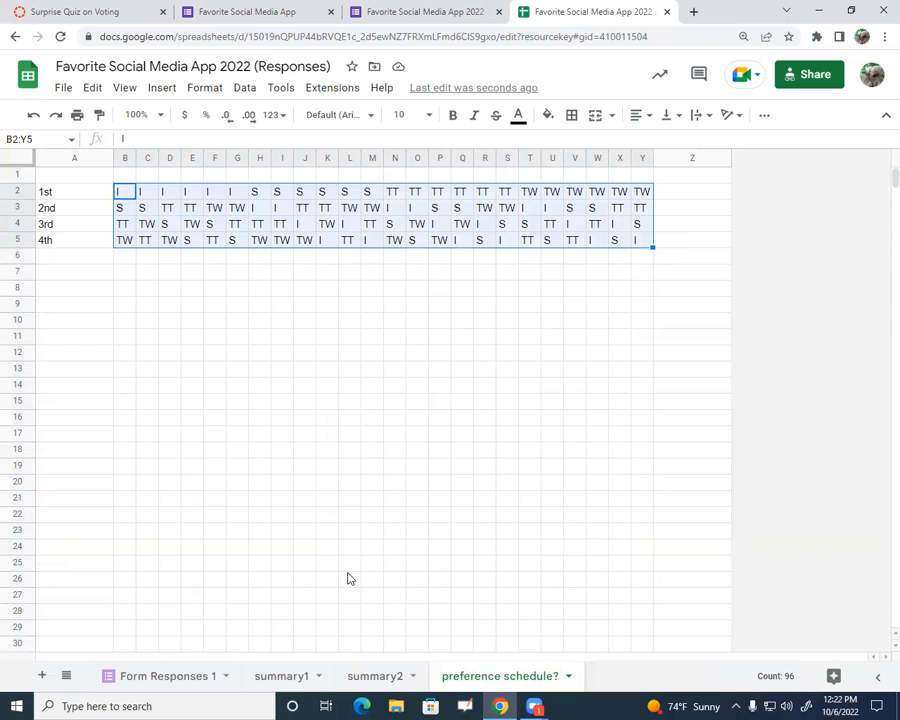
left_click(374, 677)
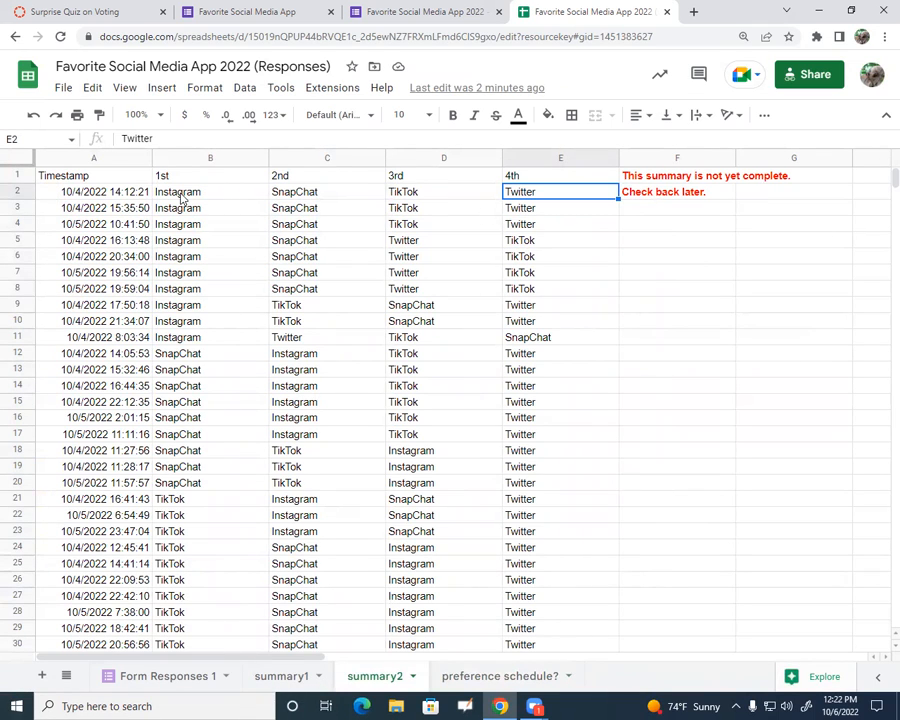
- Fill the first group of identical preference orders, B2:E4, with light yellow and the second group, B5:E8, with light blue
left_click_drag(175, 194, 546, 233)
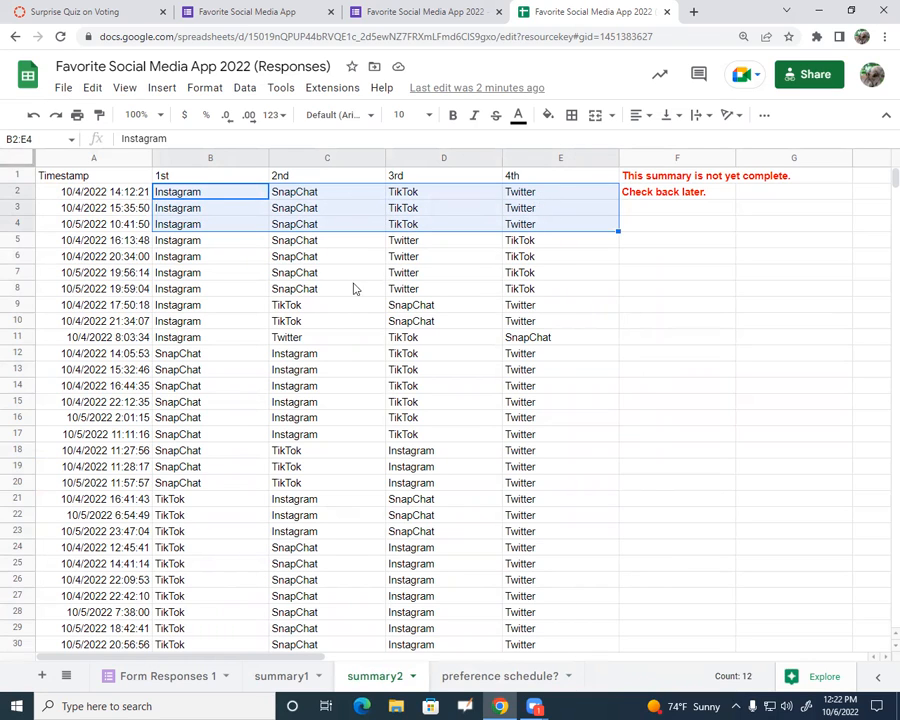
left_click(571, 114)
left_click(548, 114)
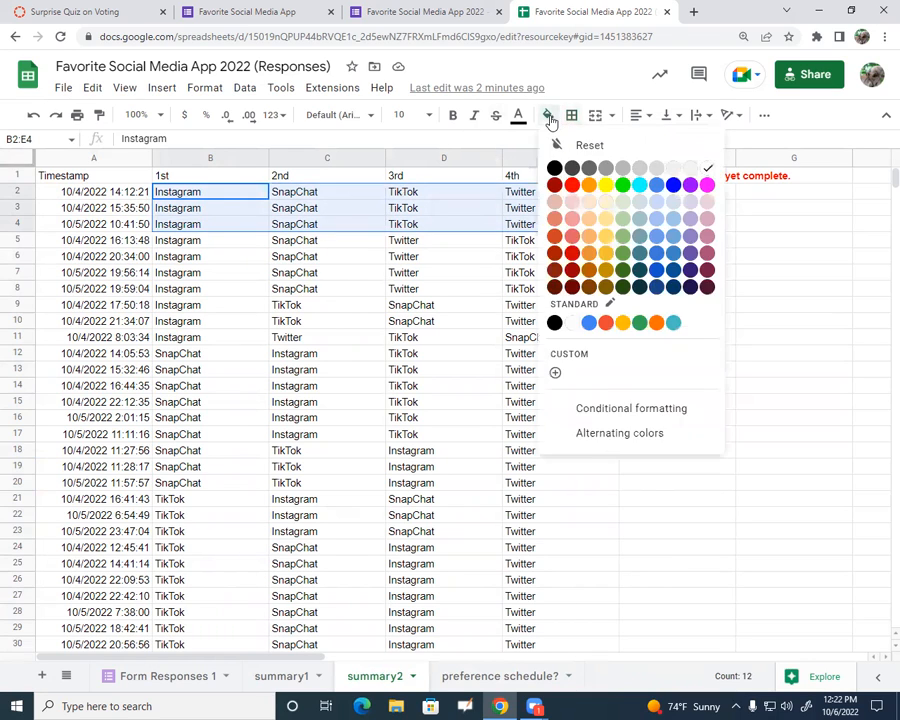
left_click(606, 204)
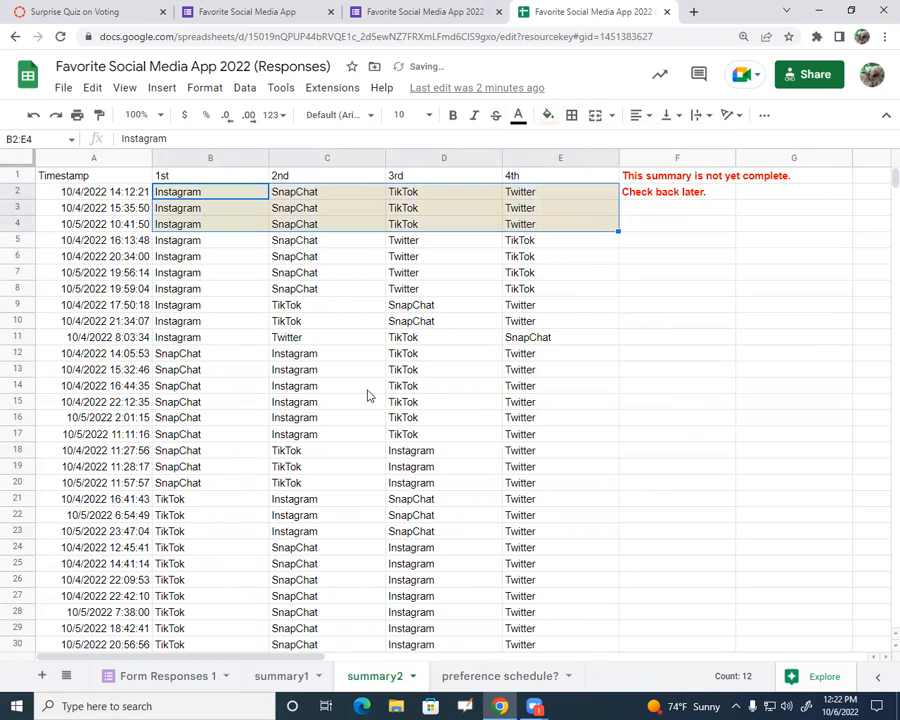
left_click_drag(196, 247, 526, 291)
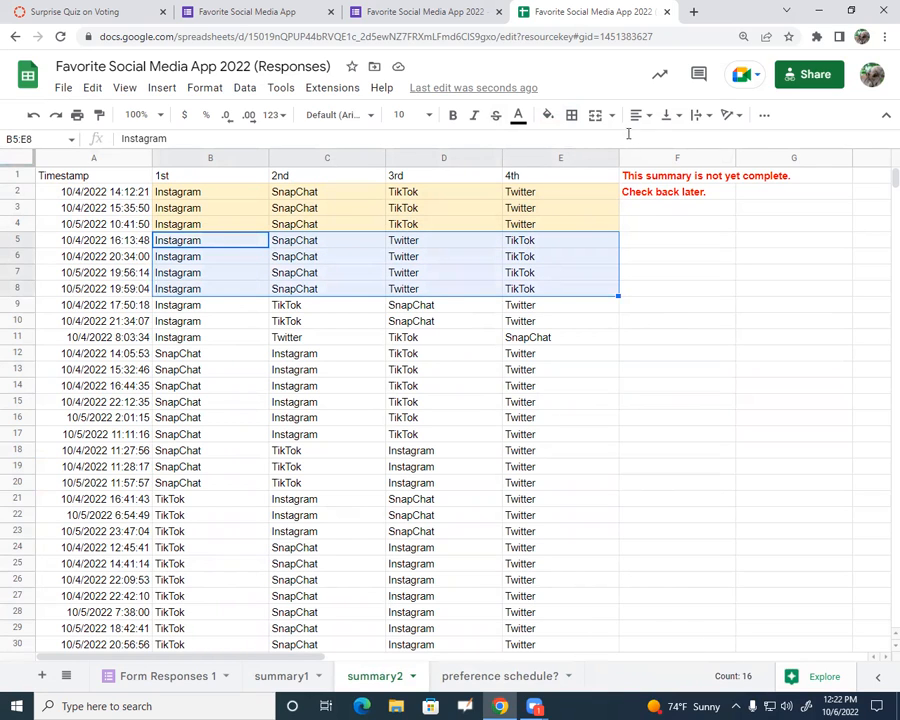
left_click(551, 117)
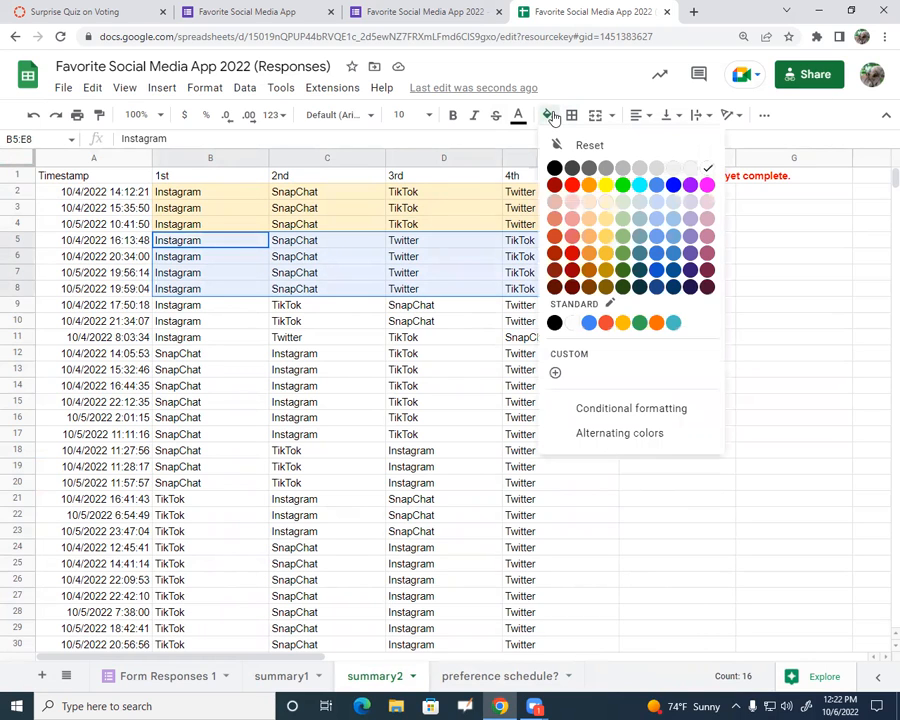
left_click(676, 208)
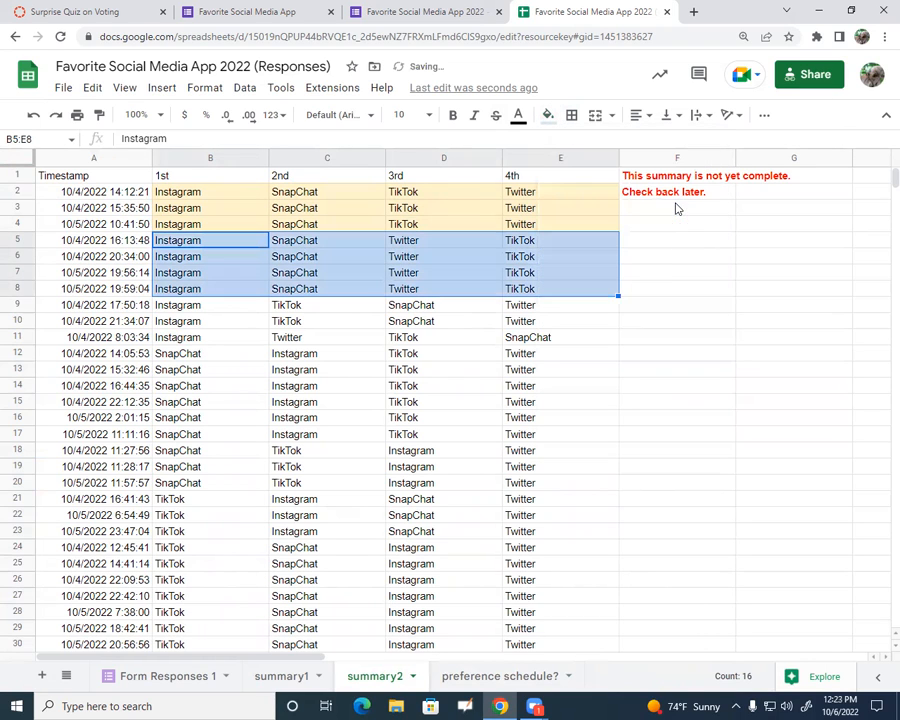
- Skip the B9:E10 group, and fill B11:E11 with light yellow and B12:E17 with light cornflower blue
left_click_drag(192, 308, 523, 321)
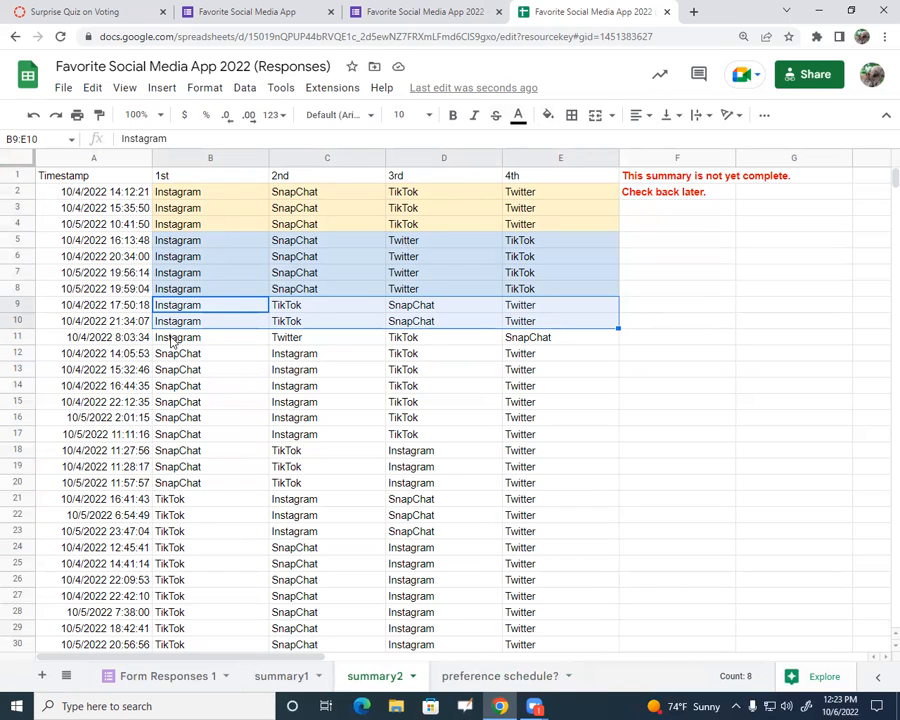
left_click_drag(172, 341, 536, 340)
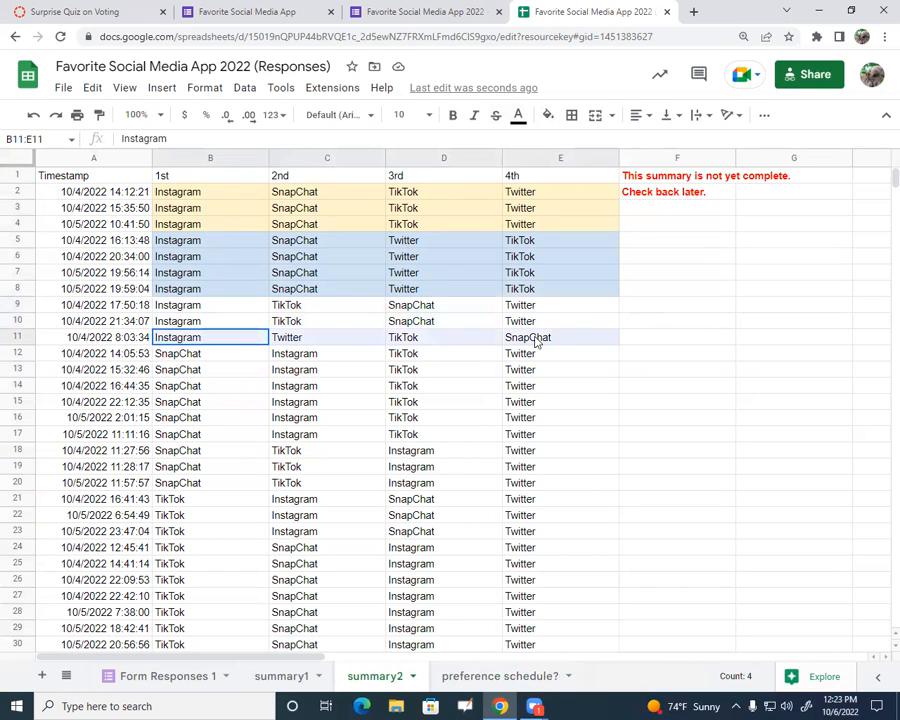
left_click(548, 115)
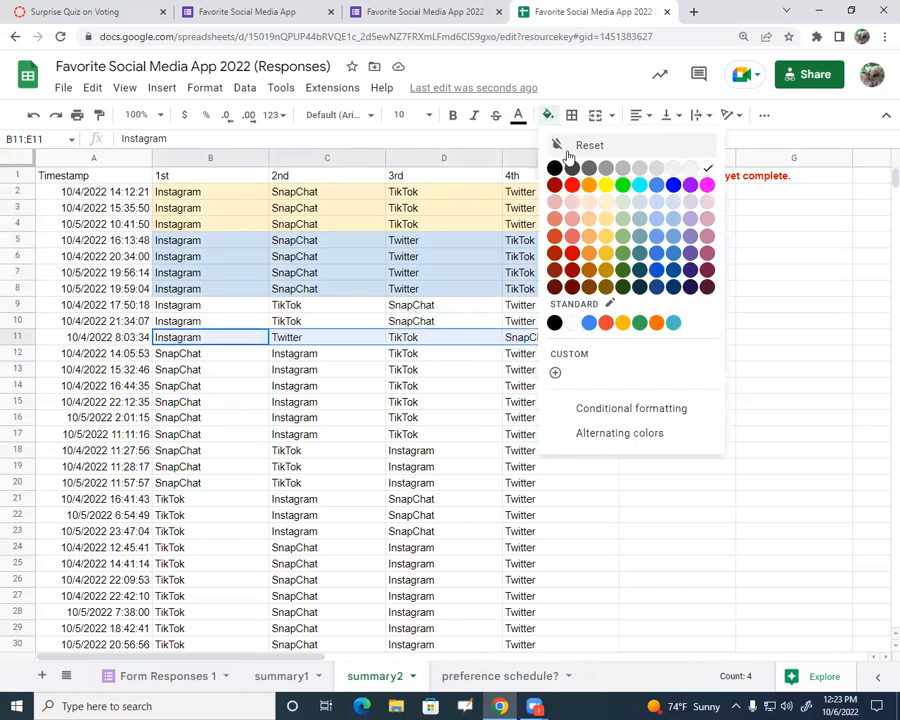
left_click(603, 202)
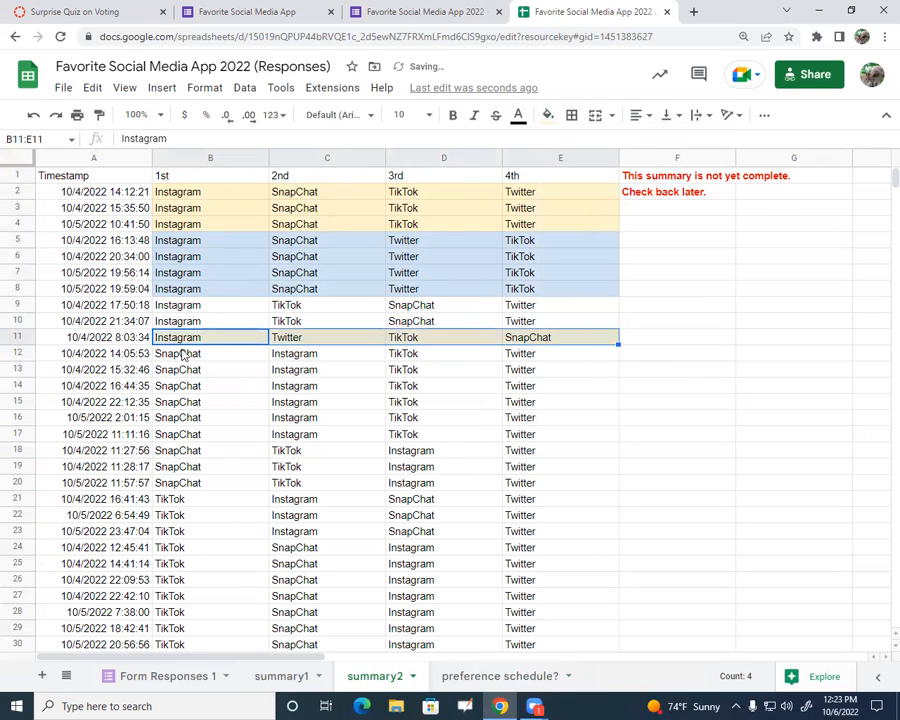
left_click_drag(185, 358, 529, 440)
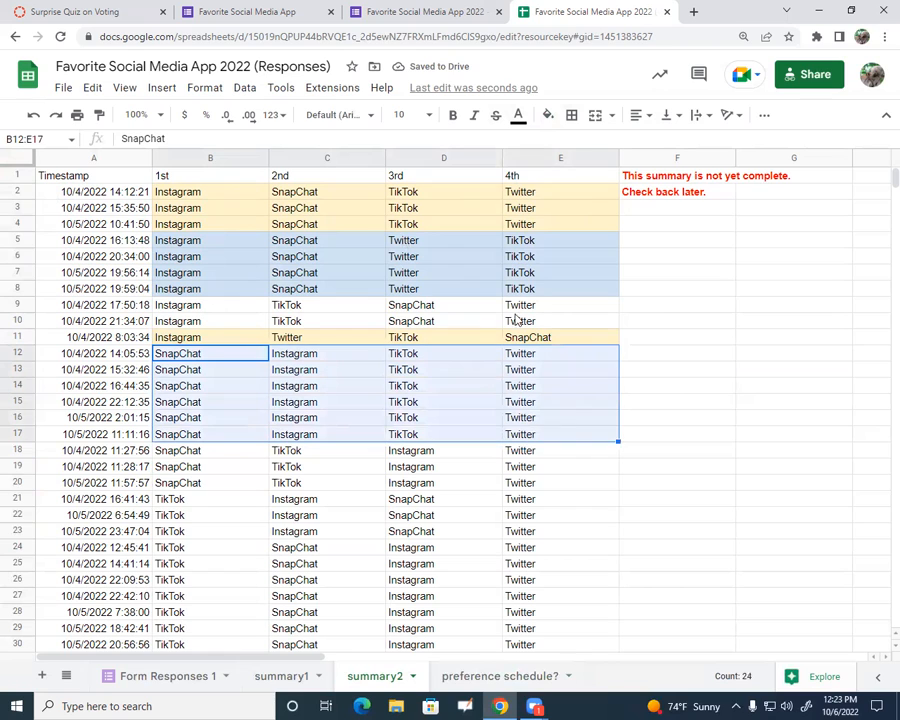
left_click(548, 114)
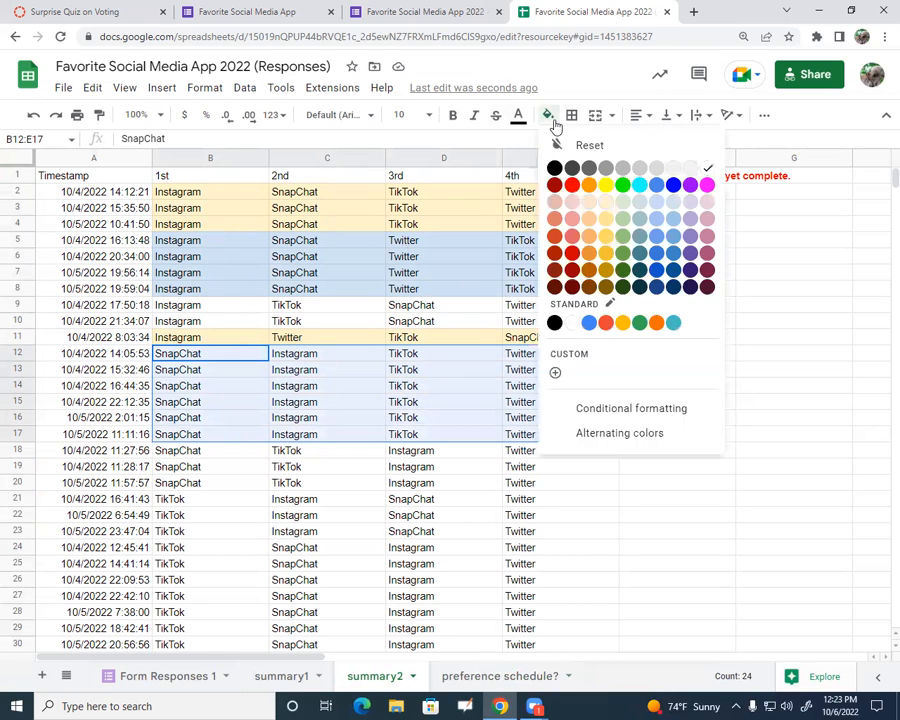
left_click(657, 202)
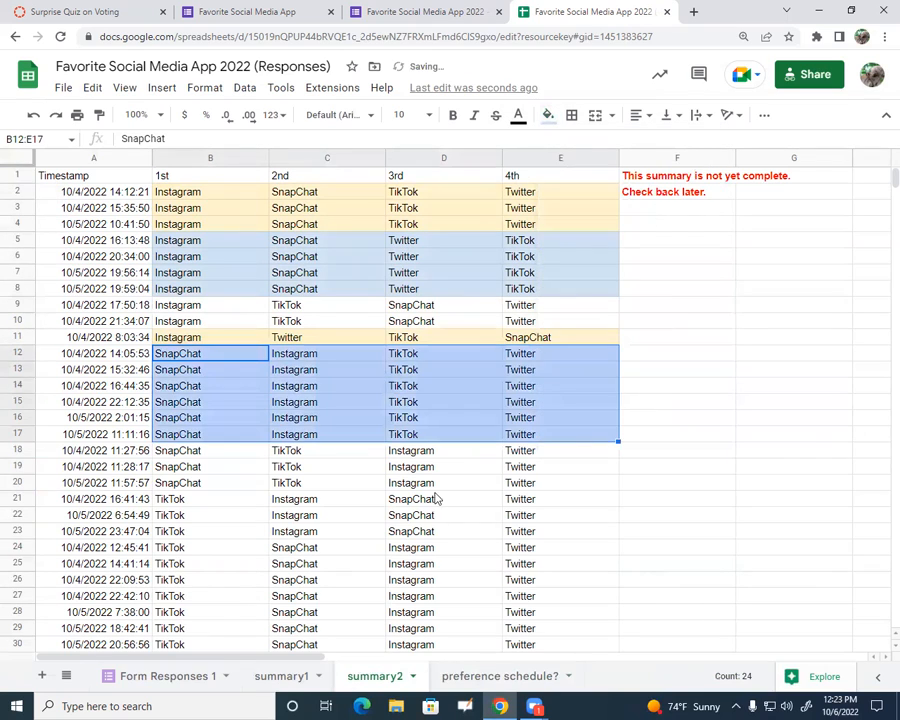
- Skip the B18:E20 group and fill the TikTok, Instagram, SnapChat, Twitter group in B21:E23 with light yellow
left_click(200, 455)
left_click_drag(200, 455, 566, 494)
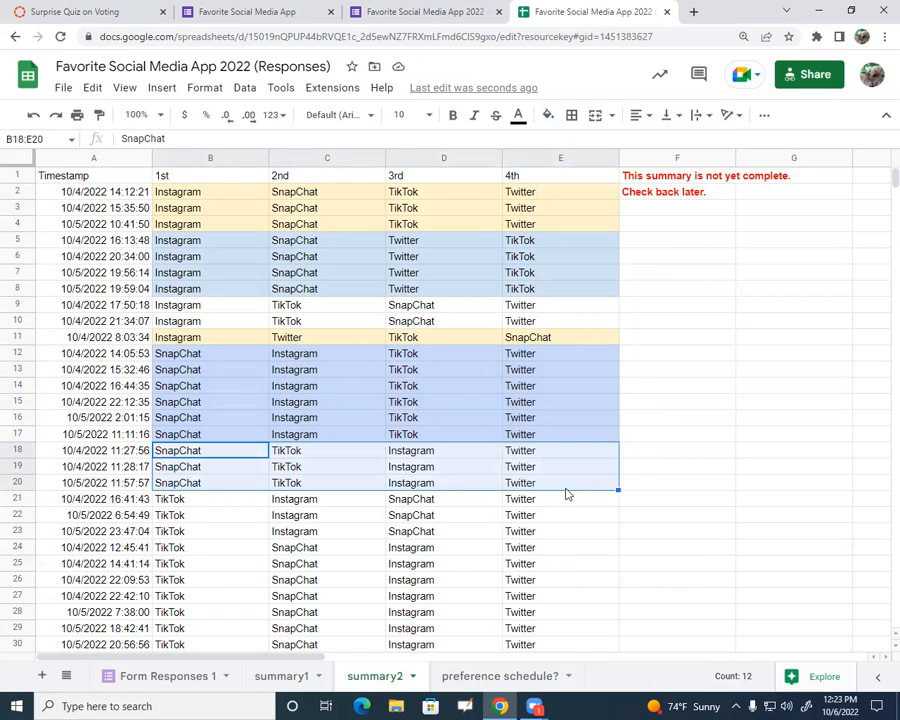
left_click(190, 500)
left_click_drag(280, 512, 546, 536)
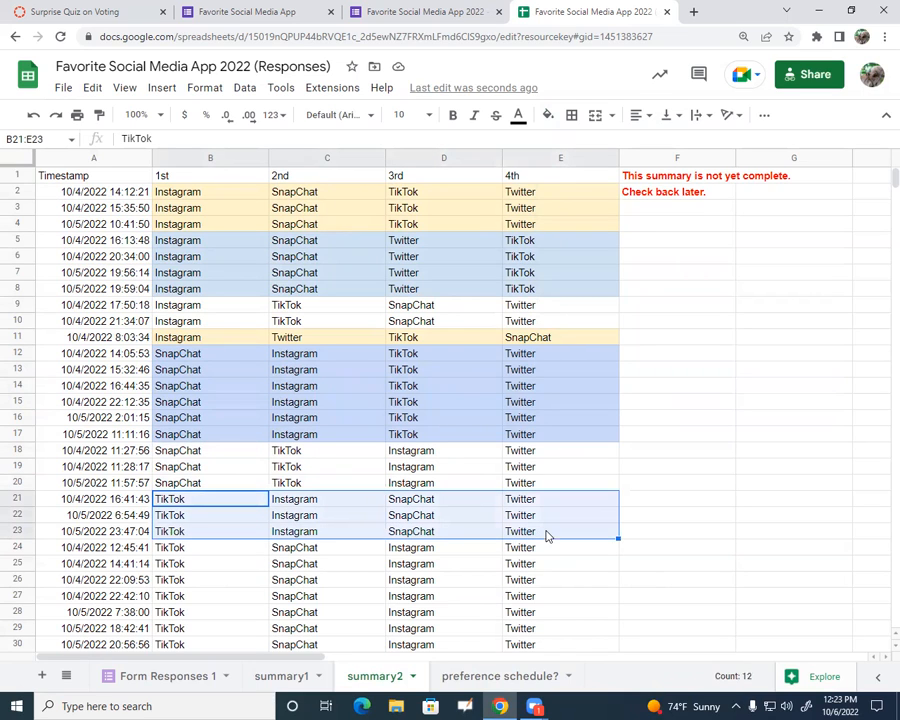
left_click(548, 115)
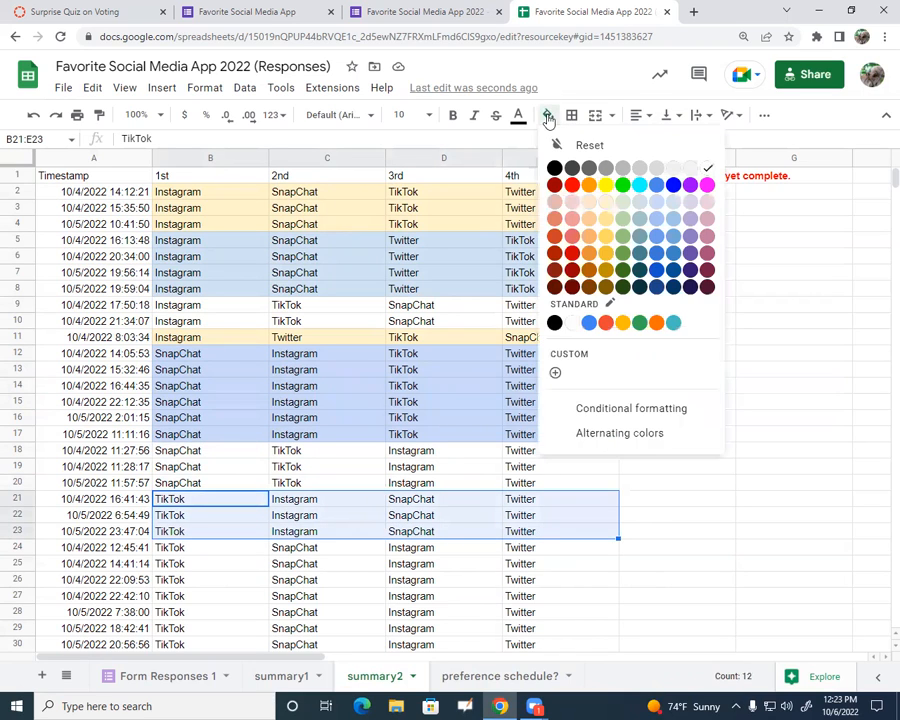
left_click(606, 204)
- Fill the TikTok, SnapChat, Instagram, Twitter group in B24:E30 with light blue
scroll(476, 318, "down", 1)
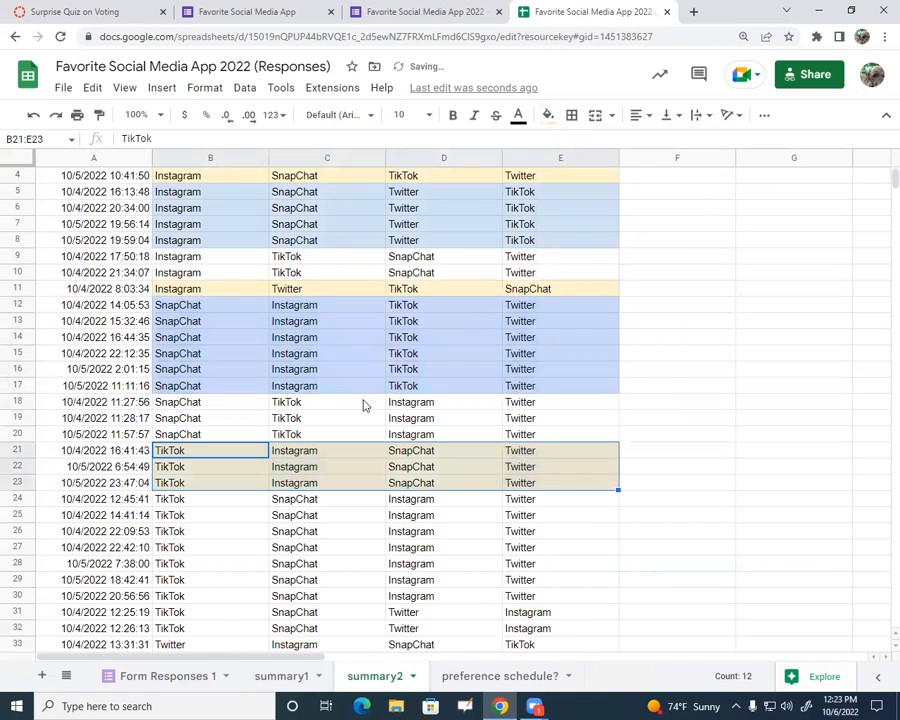
left_click(209, 503)
left_click_drag(209, 507, 546, 598)
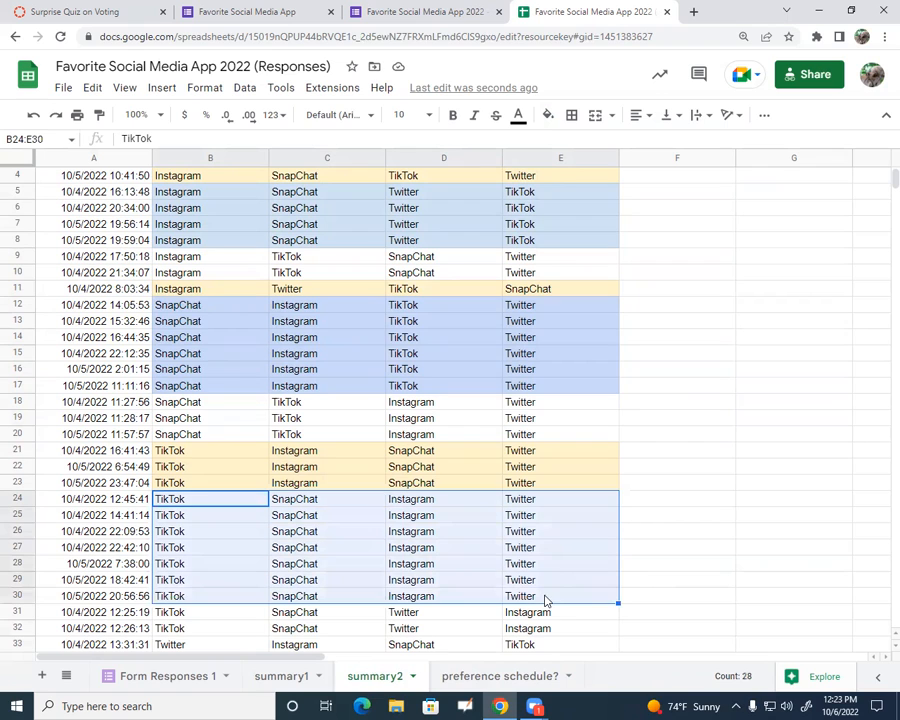
left_click(548, 116)
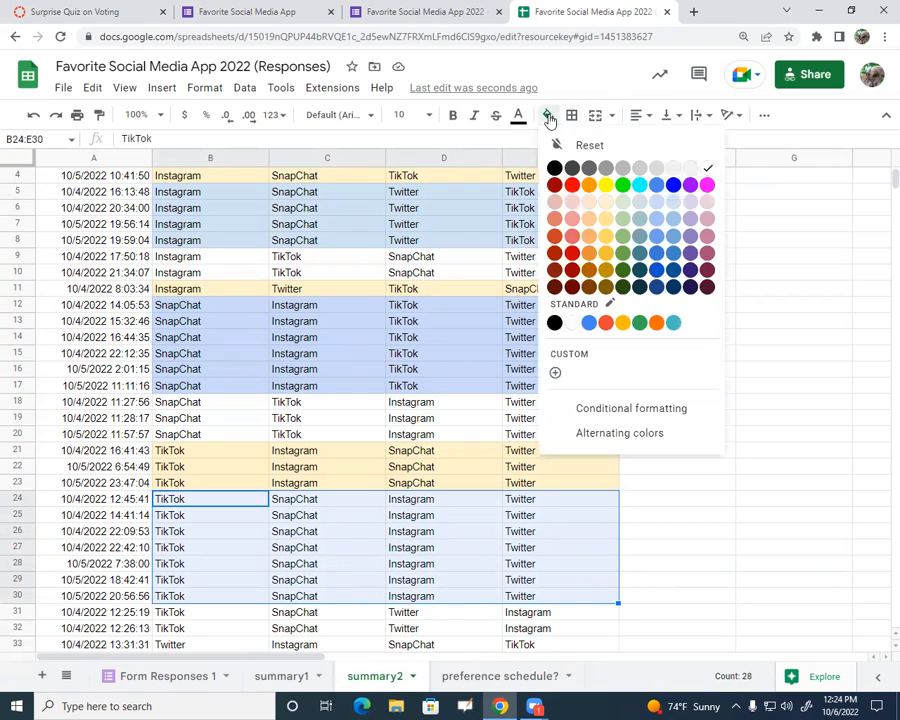
left_click(670, 202)
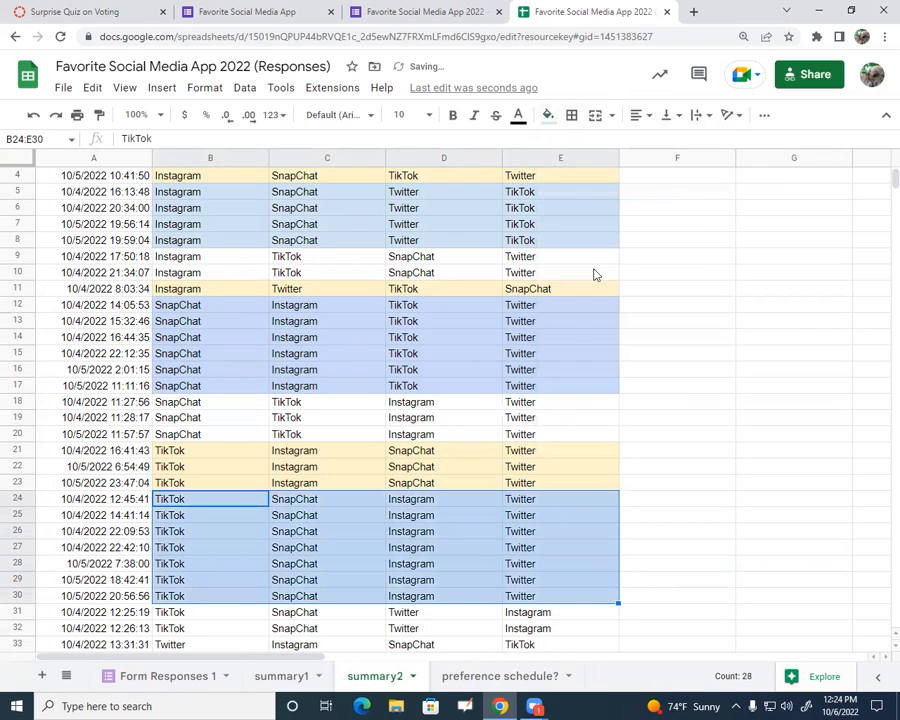
- Skip the B31:E32 group and fill the single Twitter-first response in B33:E33 with light yellow
scroll(540, 326, "down", 3)
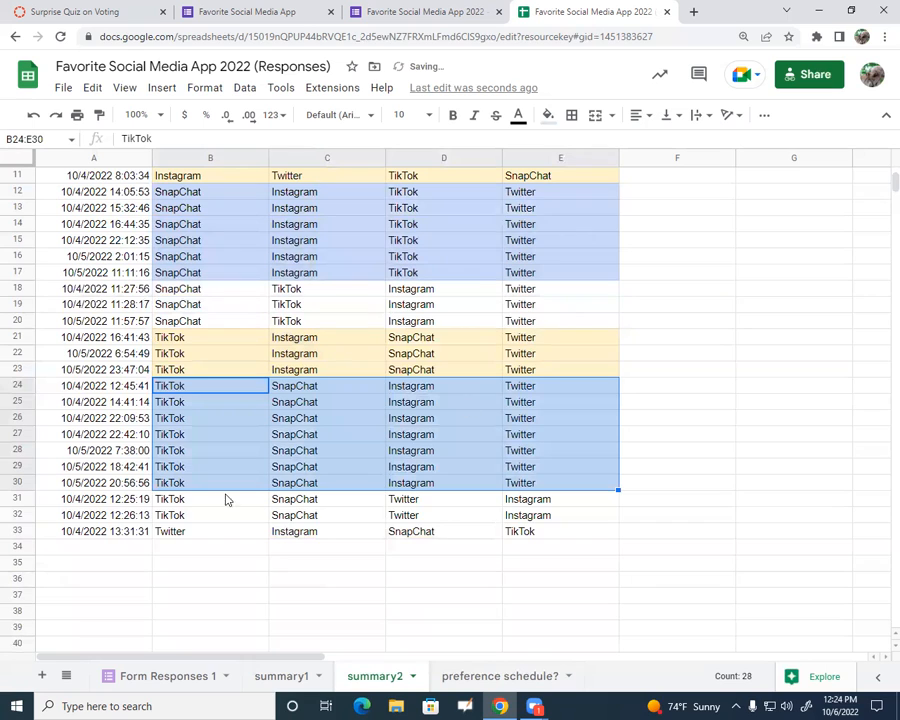
left_click_drag(190, 502, 537, 524)
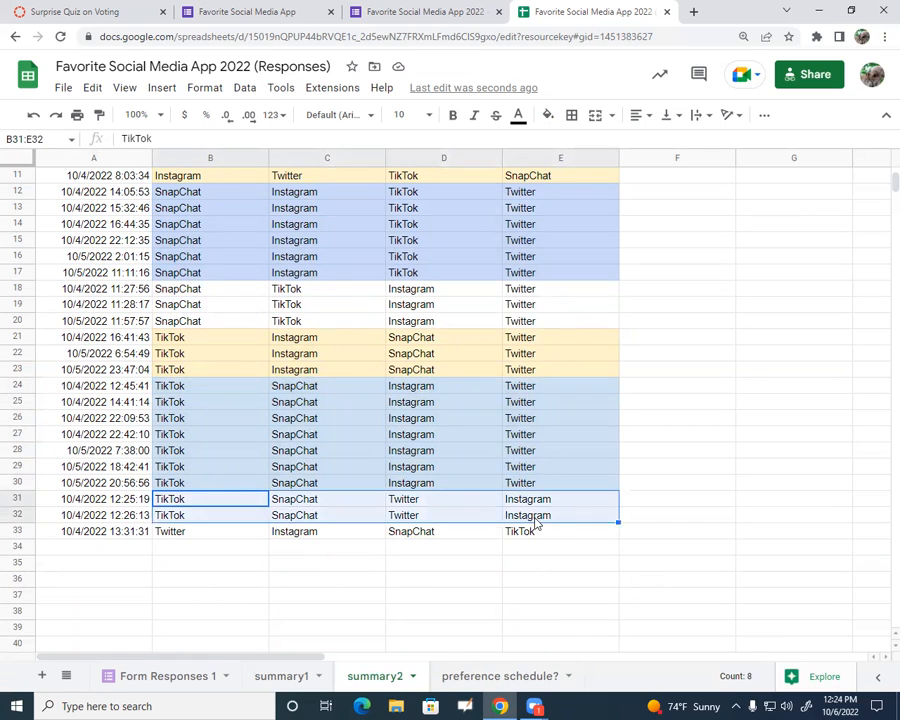
left_click(548, 115)
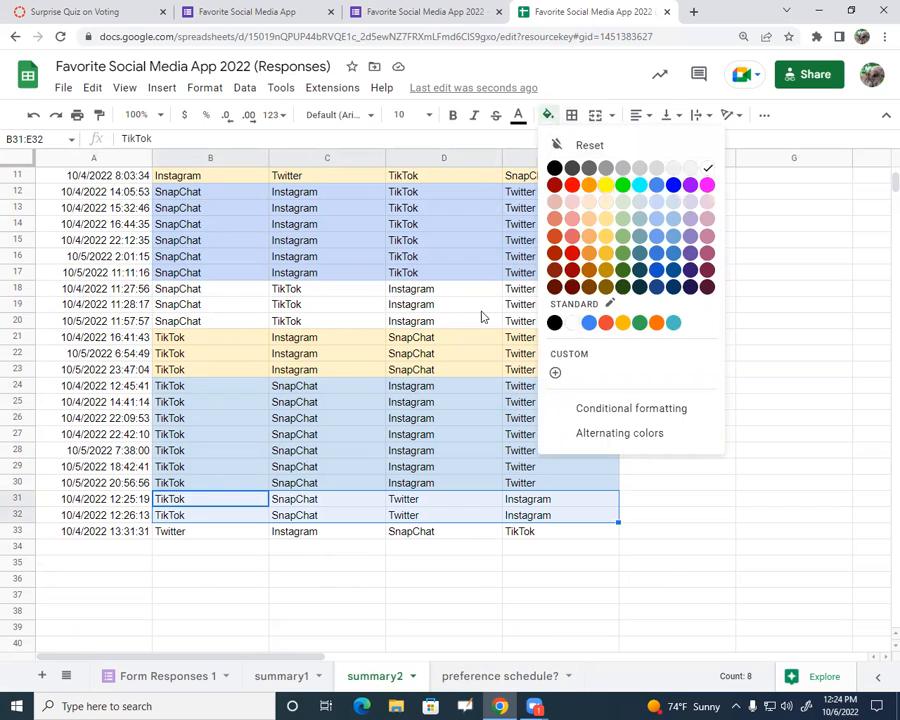
left_click(232, 536)
left_click_drag(315, 534, 554, 538)
left_click(548, 115)
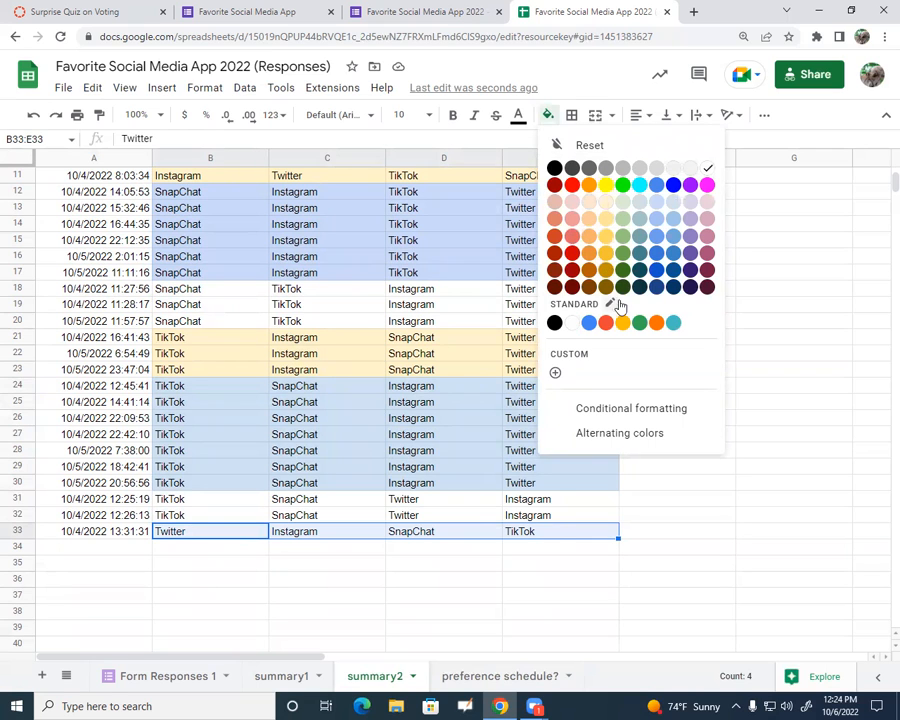
left_click(604, 206)
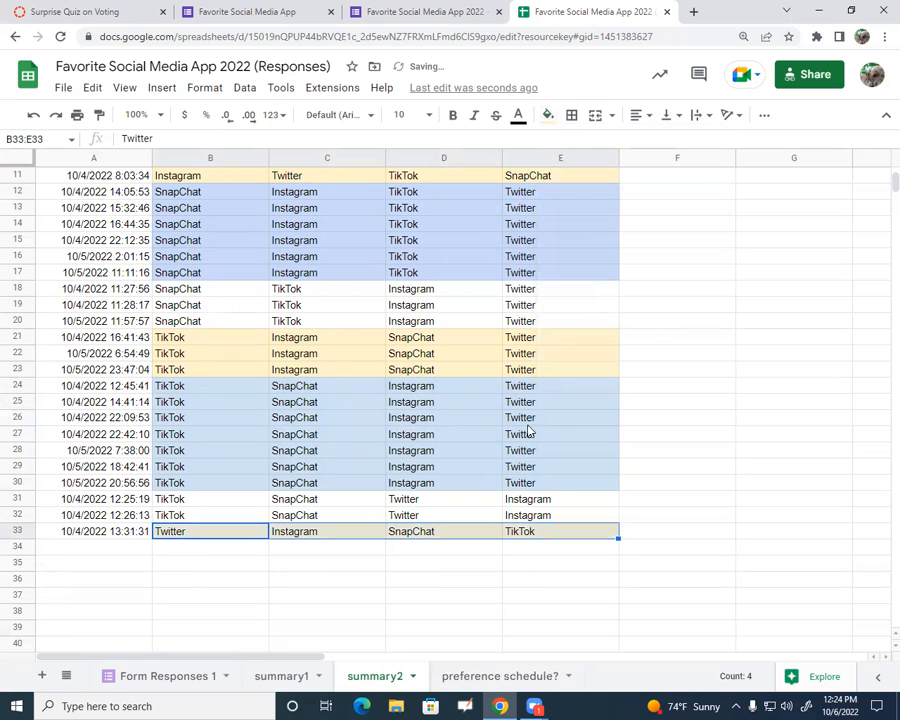
scroll(462, 584, "up", 3)
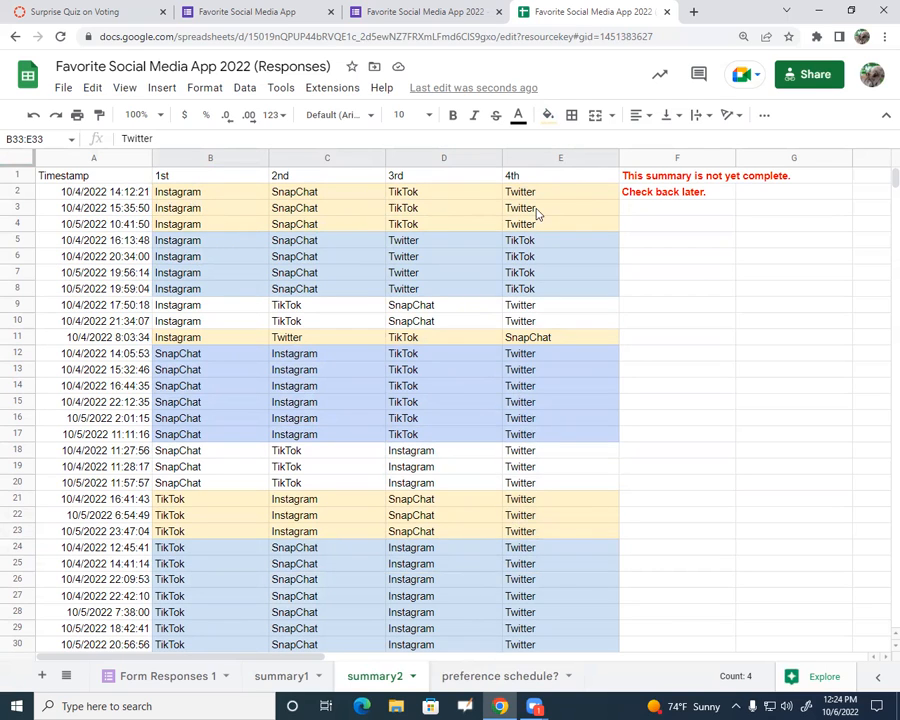
- Enter 3 in B1 of the preference schedule? sheet as the count for the I, S, TT, TW column
left_click(478, 679)
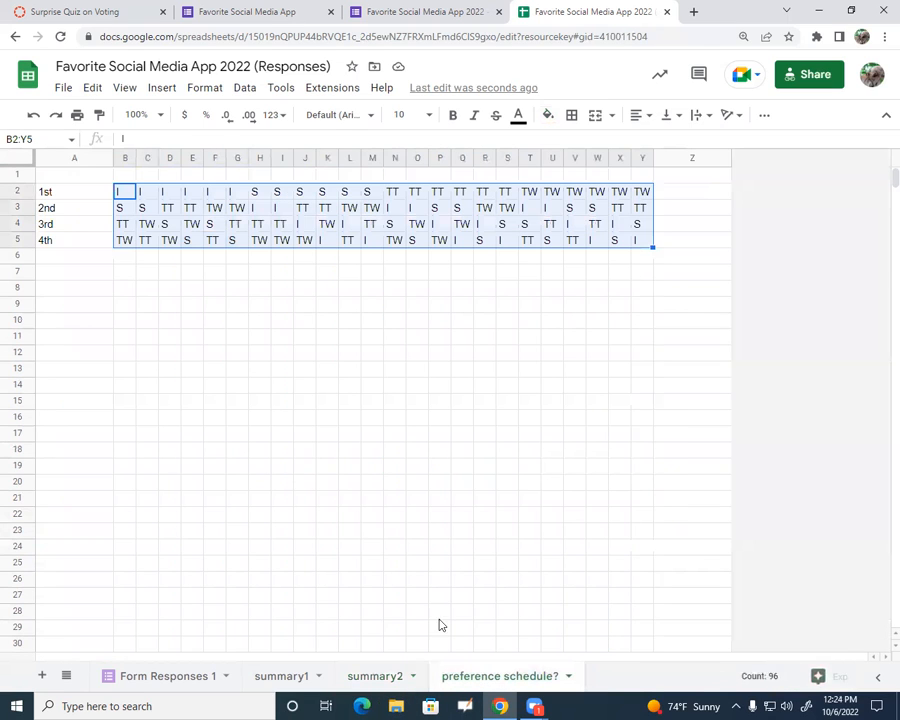
left_click(124, 223)
left_click_drag(123, 193, 124, 240)
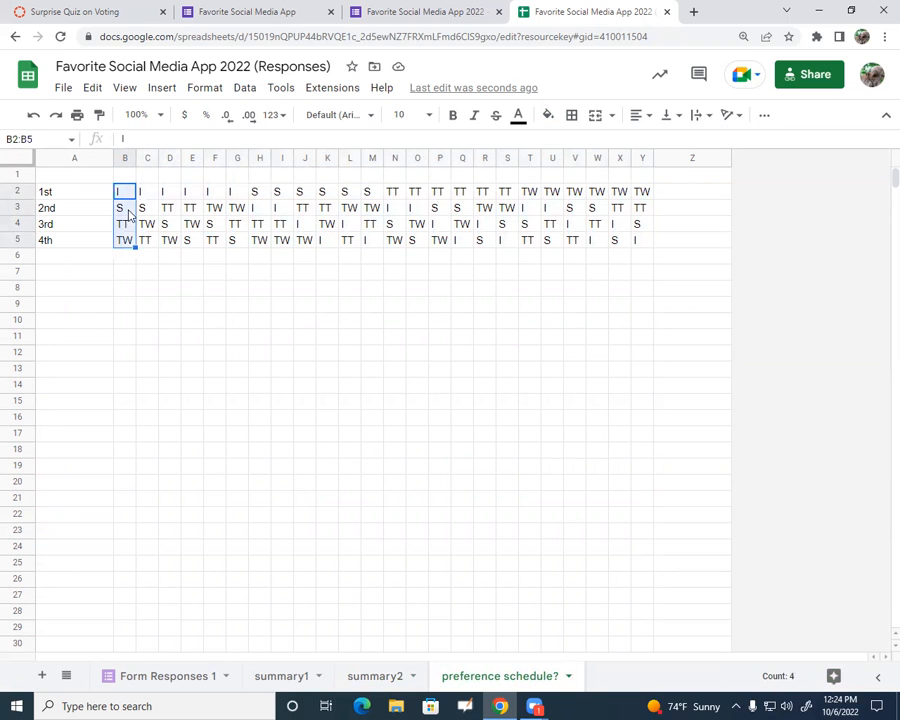
left_click(125, 175)
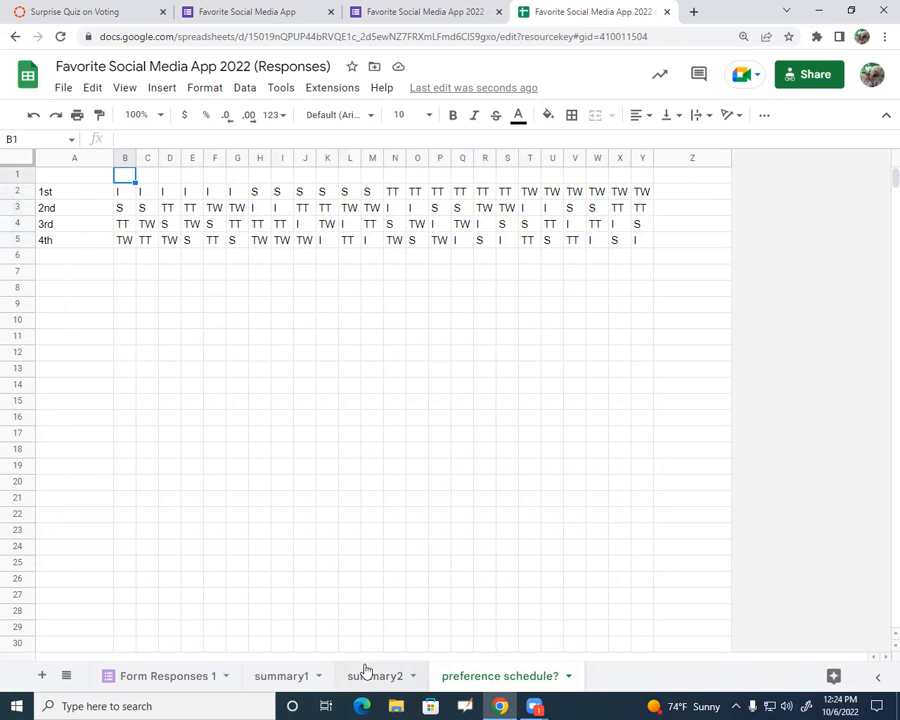
left_click(366, 673)
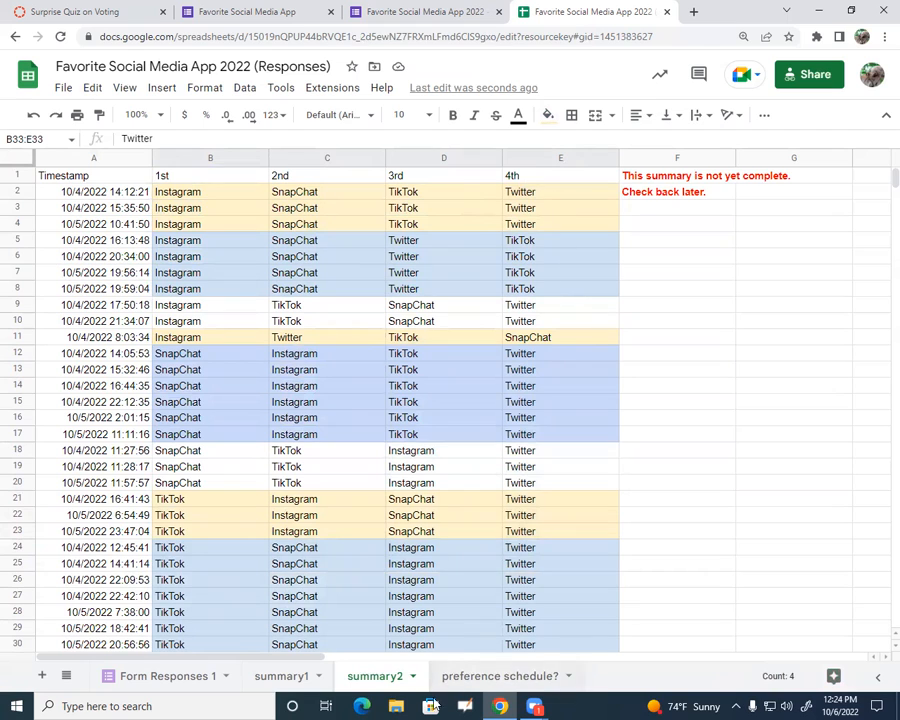
left_click(498, 677)
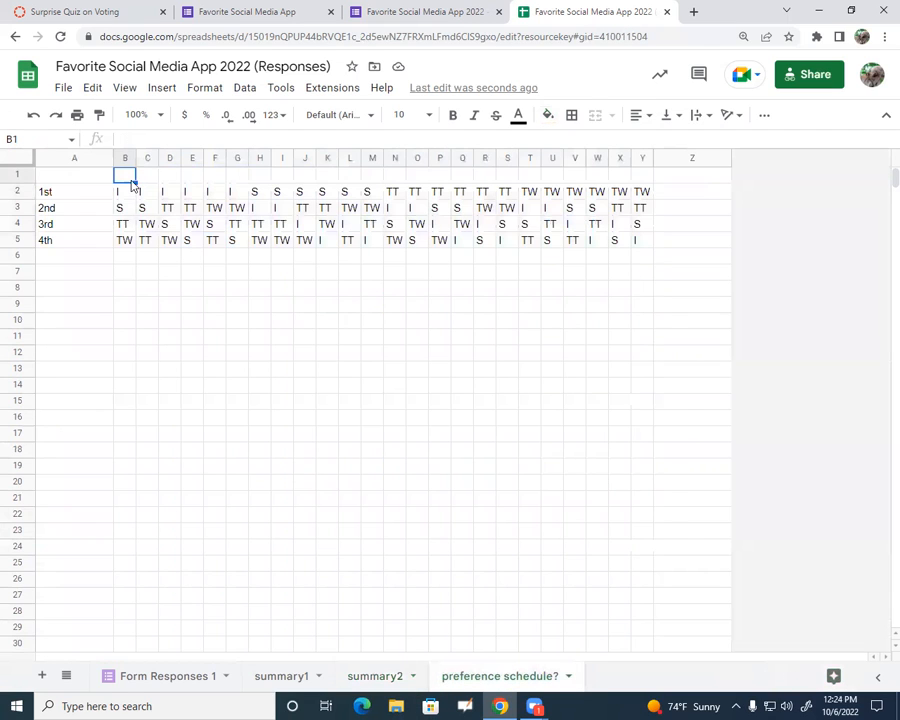
type("3")
- Count the E5:E8 group on summary2 and enter 4 in C1 of the preference schedule? sheet for the I, S, TW, TT column
left_click(368, 680)
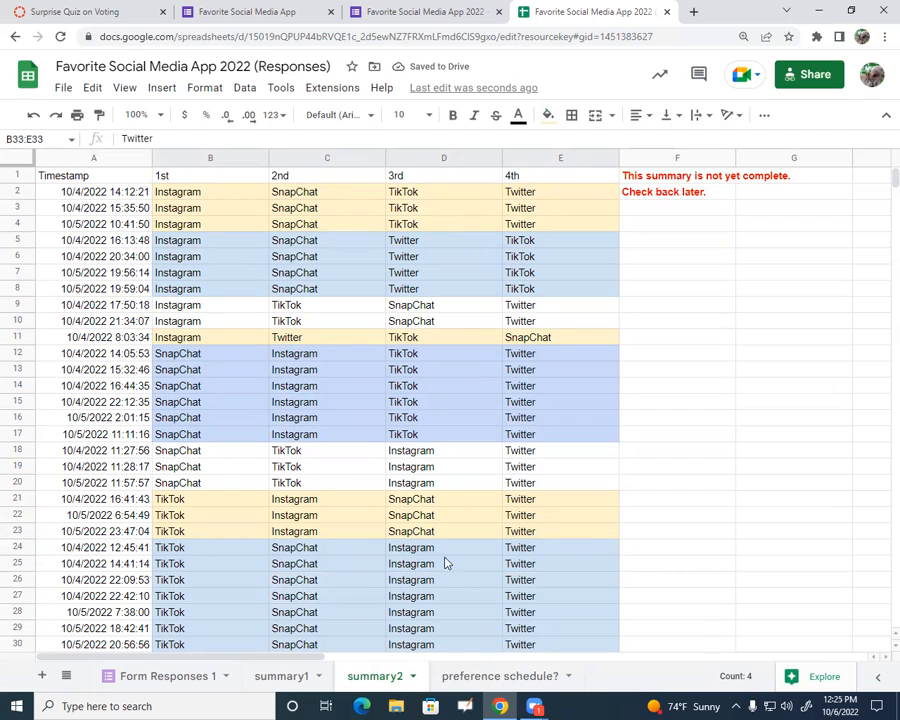
left_click(501, 682)
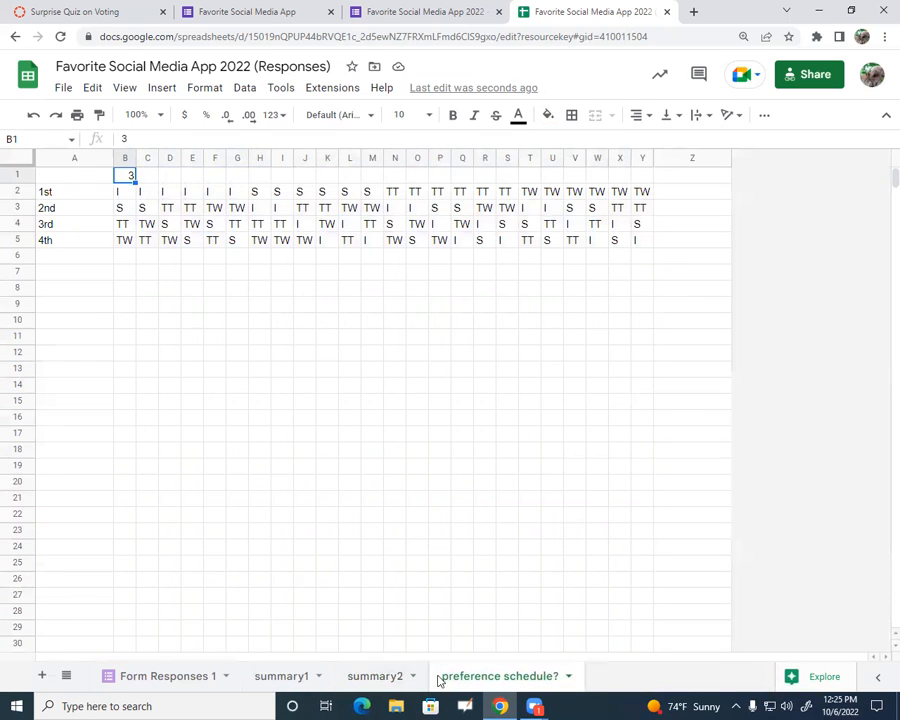
left_click(368, 676)
left_click_drag(565, 243, 565, 293)
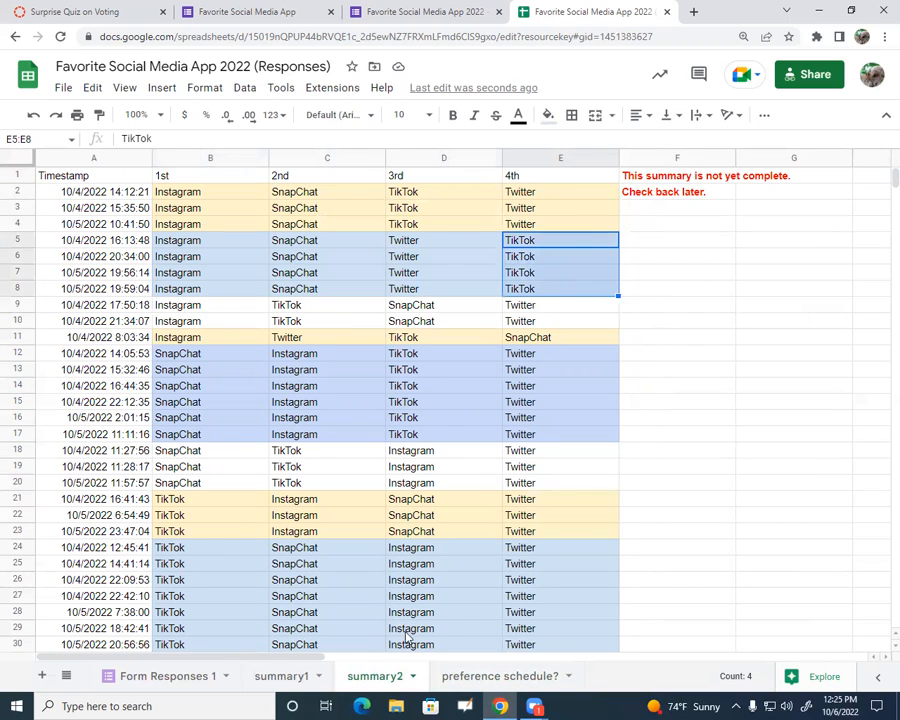
left_click(476, 678)
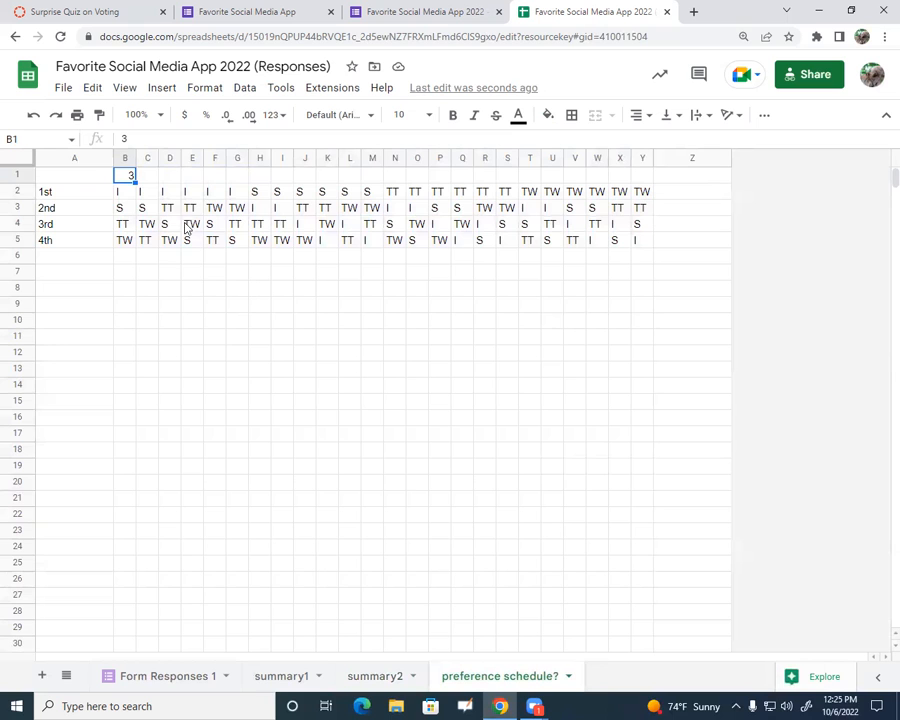
left_click(147, 178)
type("4")
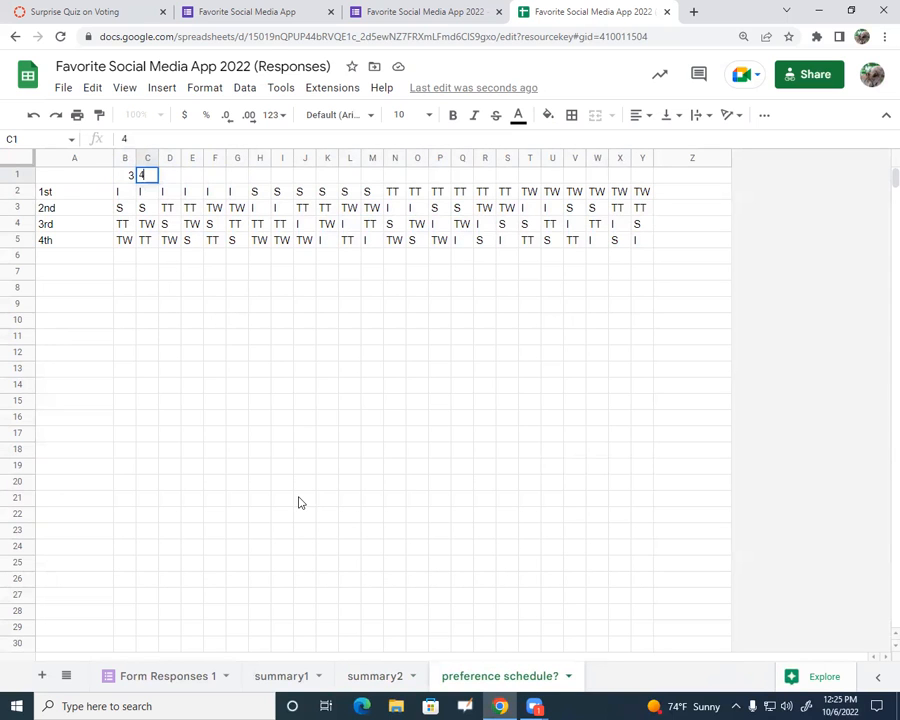
- Check the Instagram, TikTok, SnapChat, Twitter group on summary2 and enter 2 in D1 of the preference schedule? sheet
left_click(379, 677)
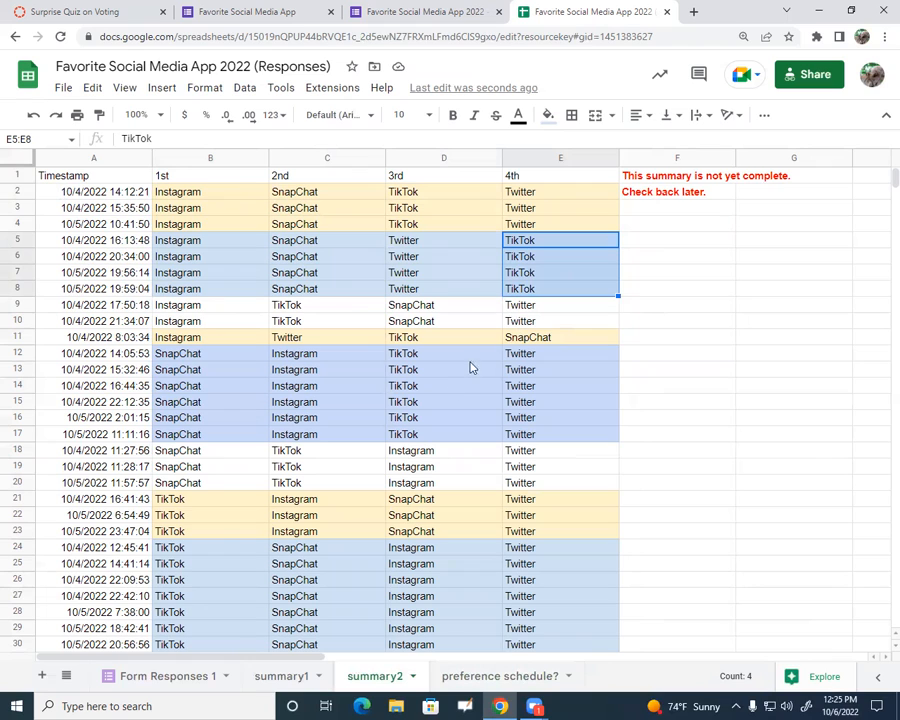
left_click(478, 688)
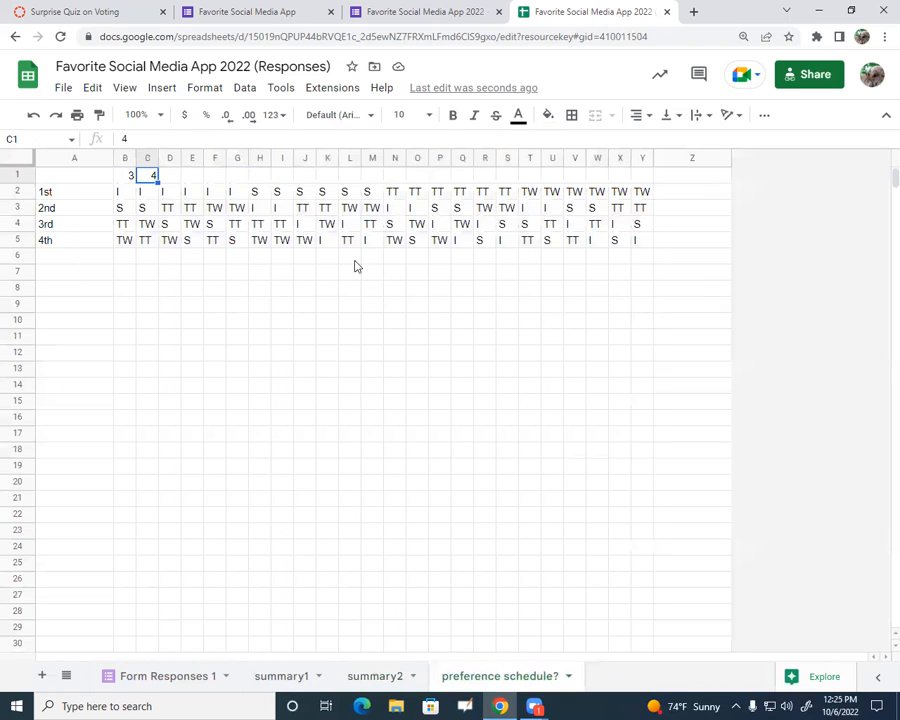
left_click(171, 176)
type("2")
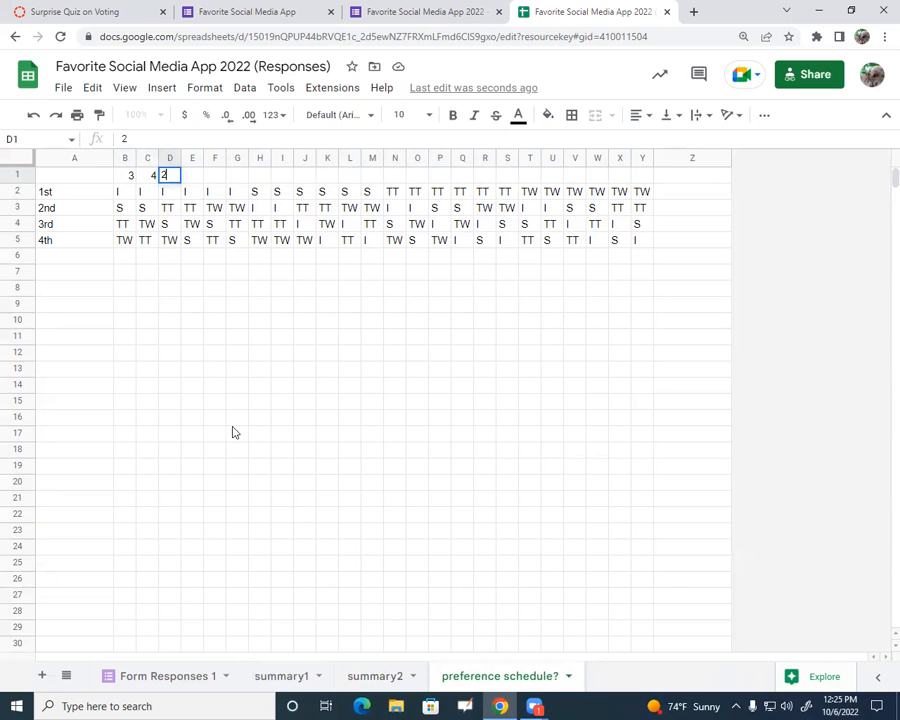
- Enter 1 in G1 of the preference schedule? sheet for the I, TW, TT, S column and note 1 in F11 of summary2
left_click(378, 677)
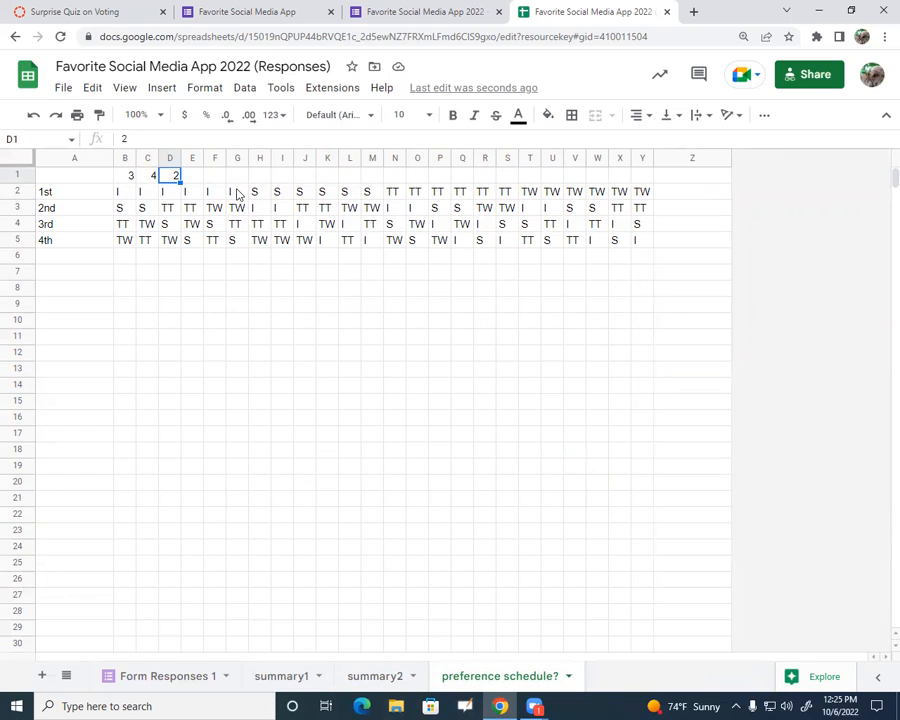
left_click(239, 180)
type("1")
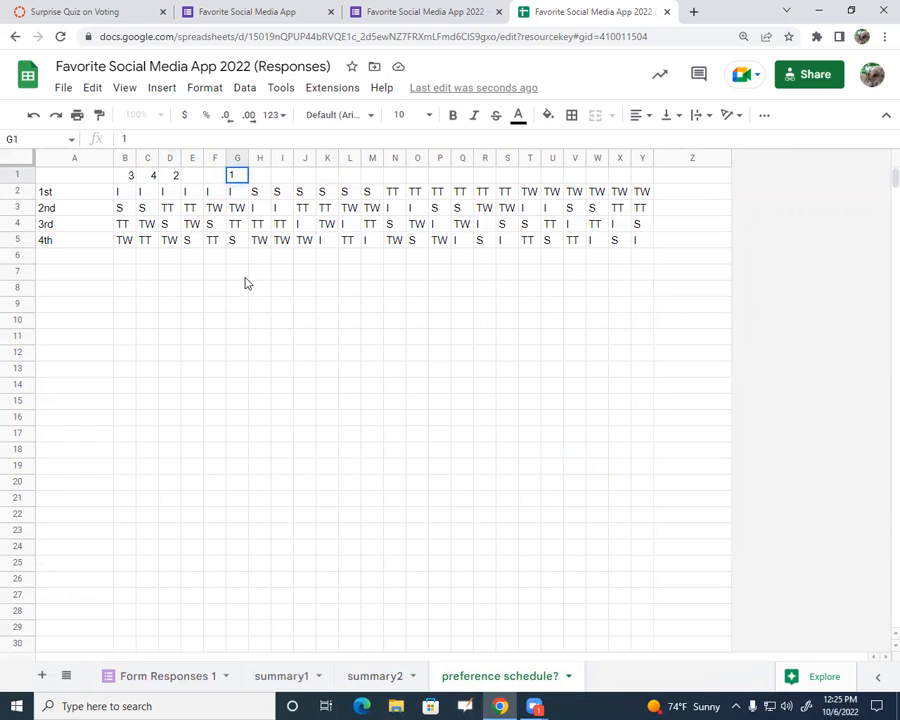
left_click(400, 676)
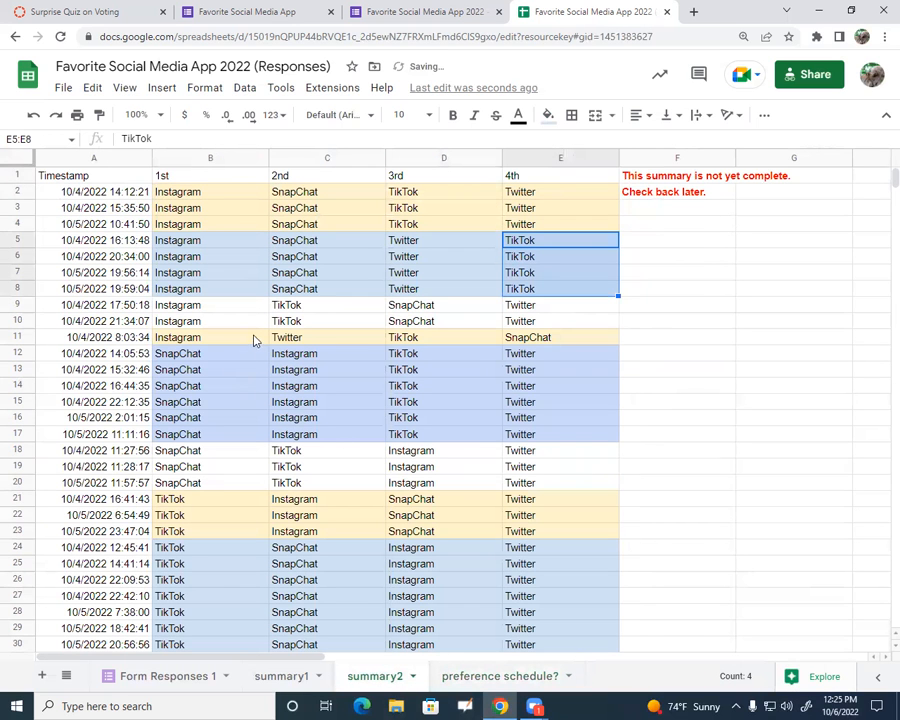
left_click(648, 341)
type("1")
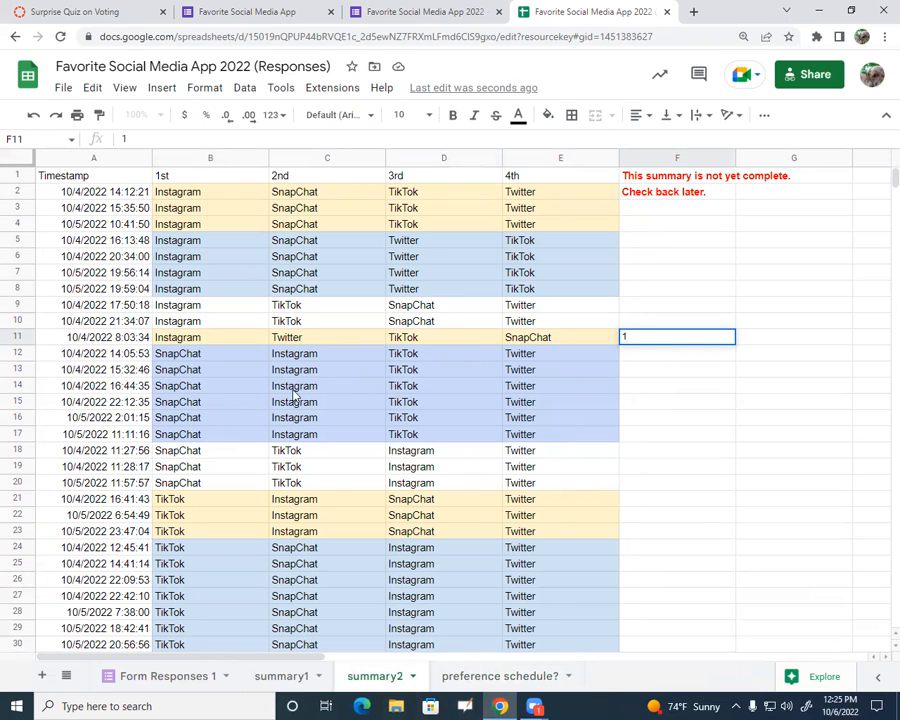
- Count the E12:E17 group on summary2 and enter 6 in H1 of the preference schedule? sheet for the S, I, TT, TW column
left_click(466, 683)
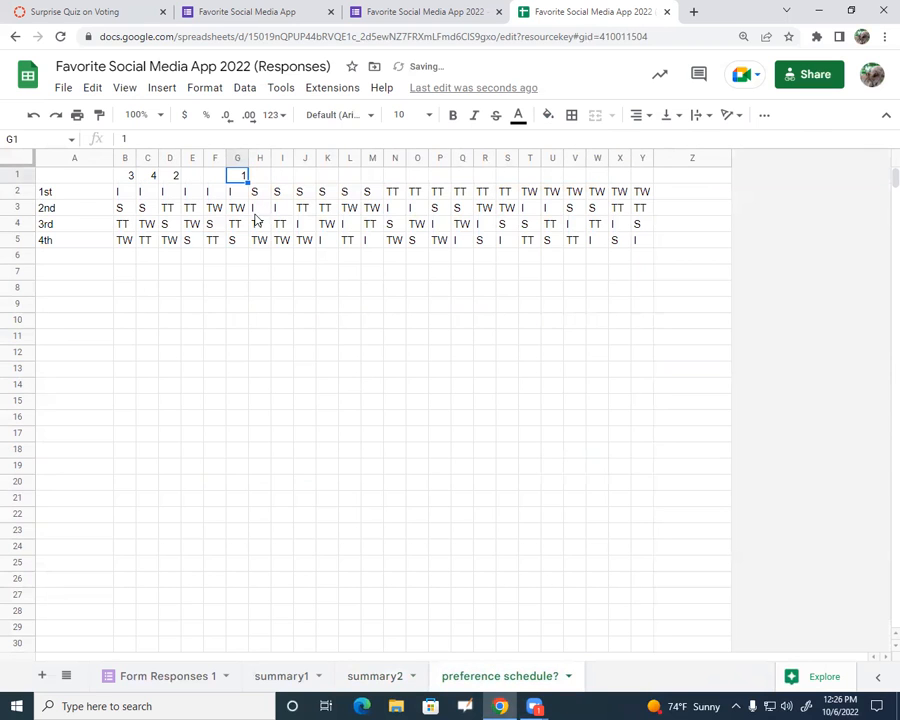
left_click(262, 180)
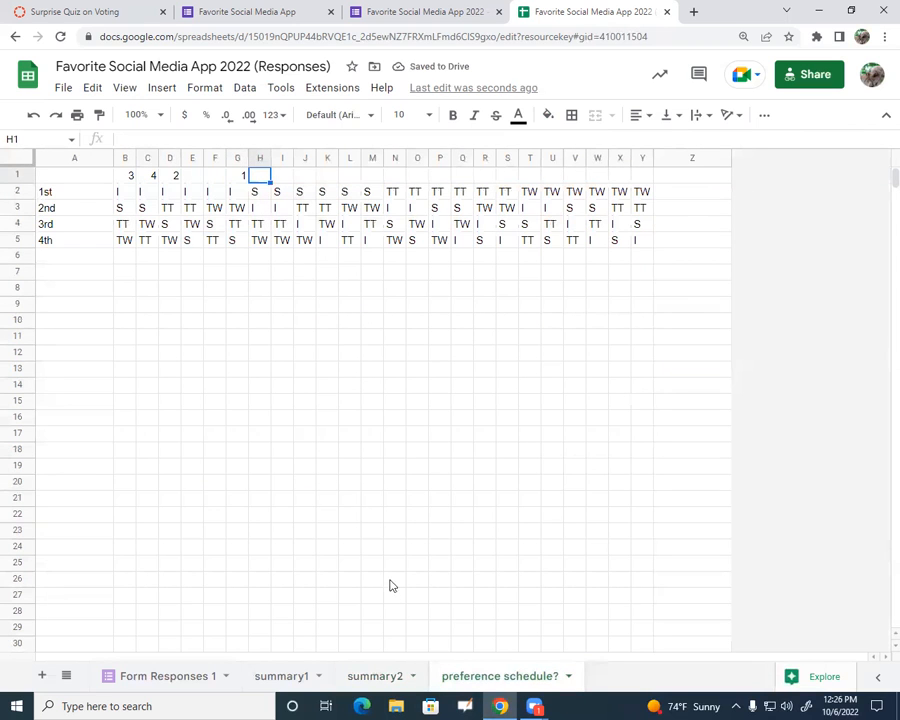
left_click(376, 680)
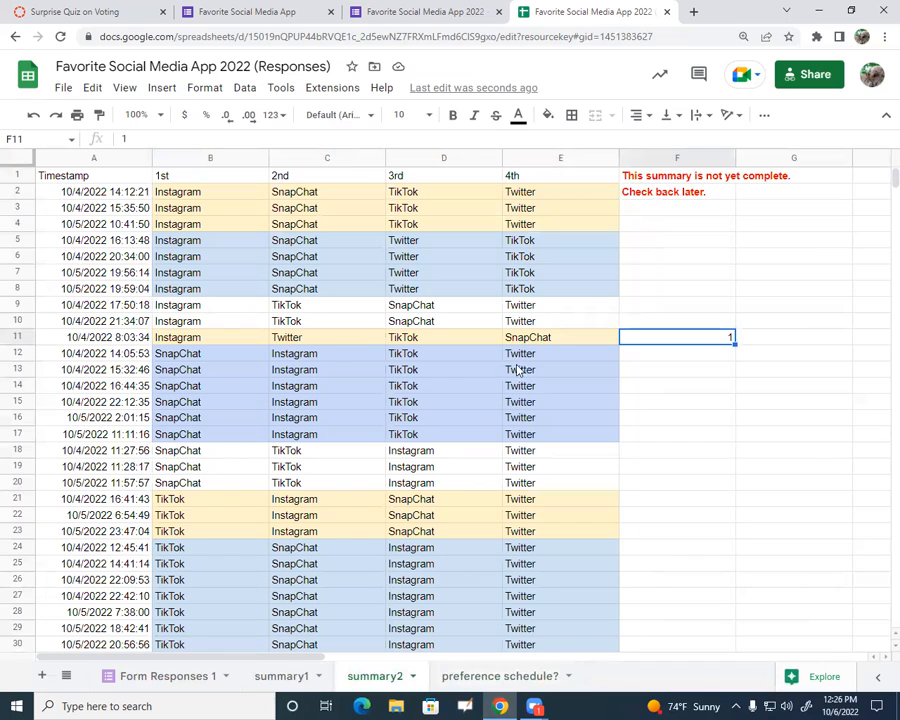
left_click_drag(520, 355, 528, 446)
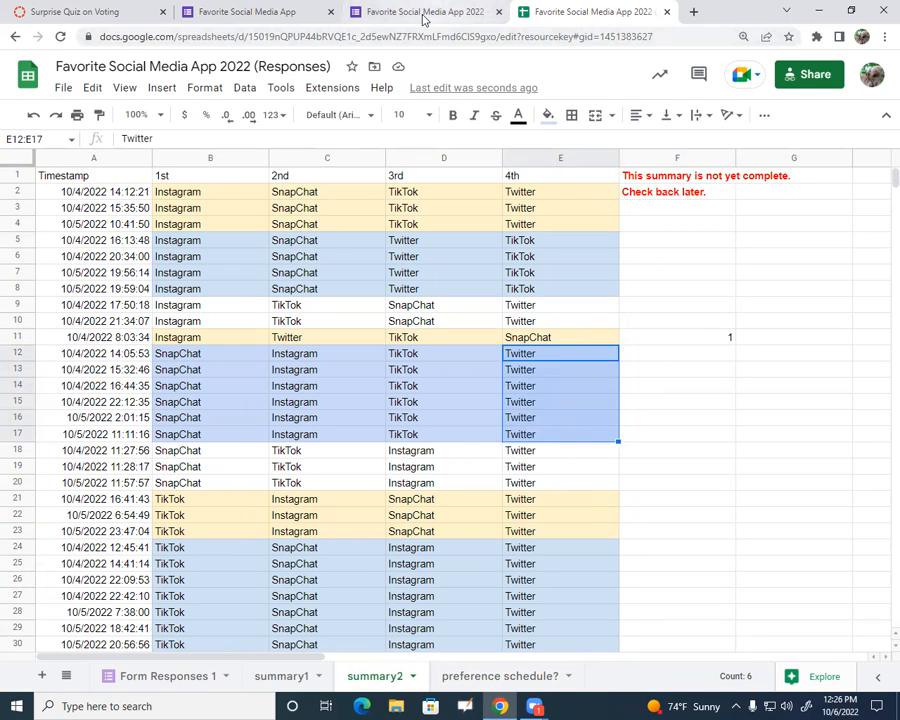
left_click(492, 677)
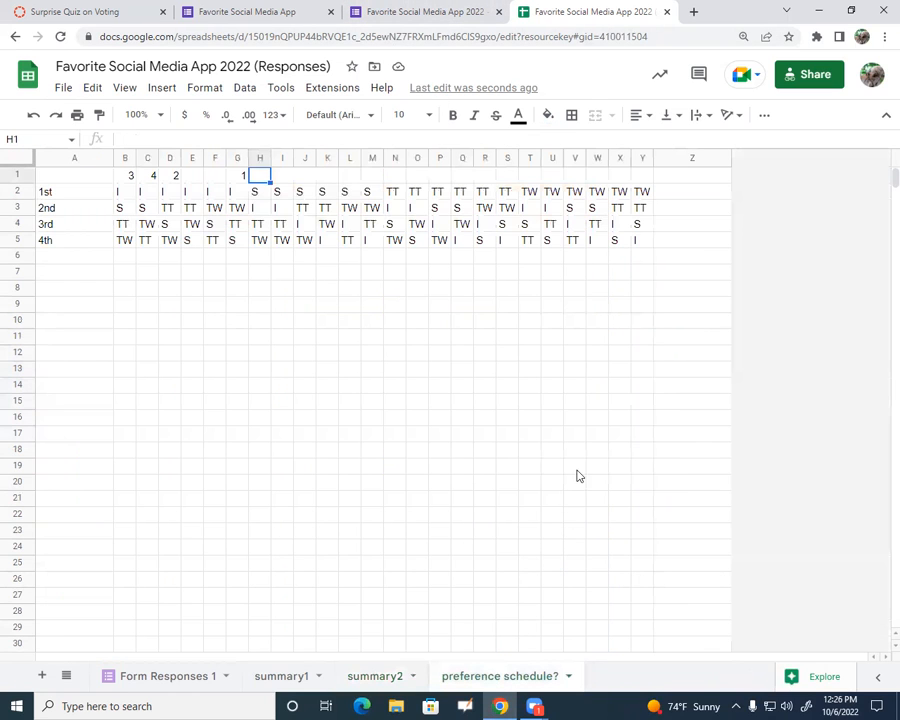
type("6")
left_click(377, 355)
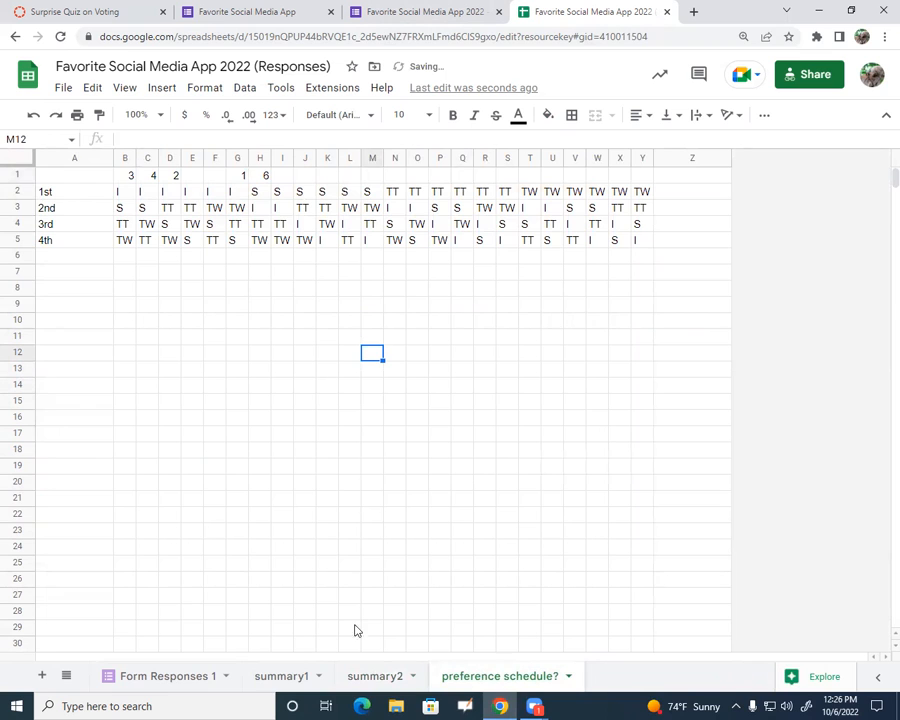
- Note the SnapChat-first group counts on summary2, with 6 in F17 and 3 in F20
left_click(374, 676)
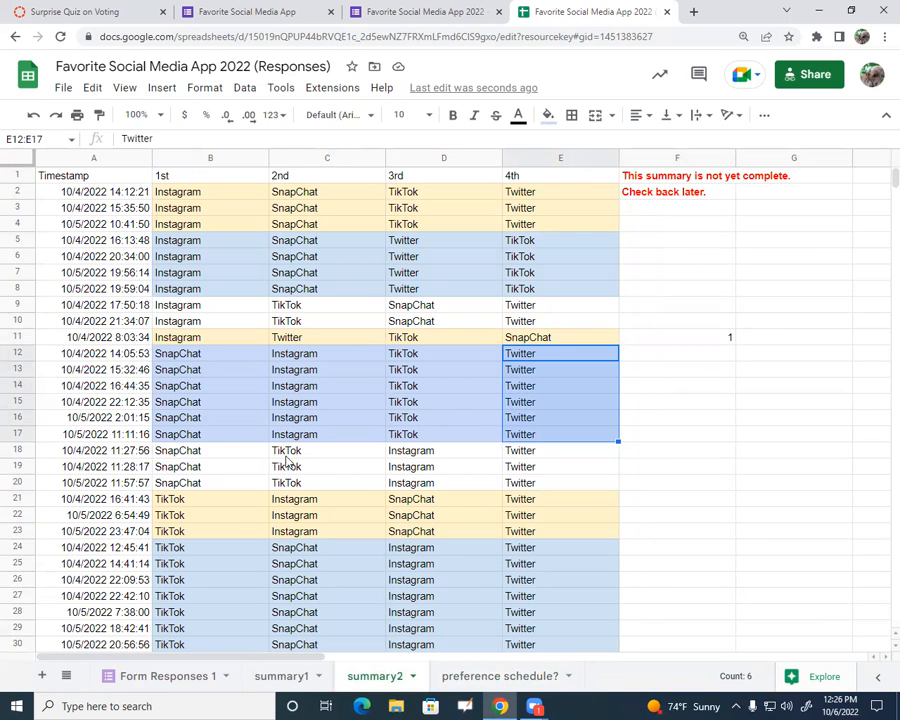
left_click(485, 678)
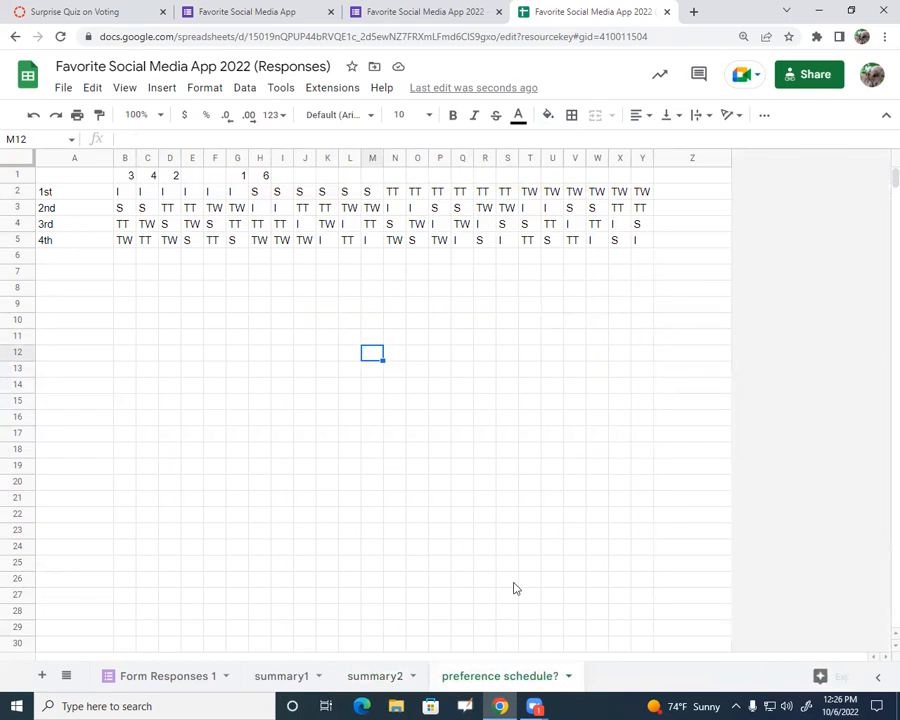
left_click(305, 180)
left_click(376, 676)
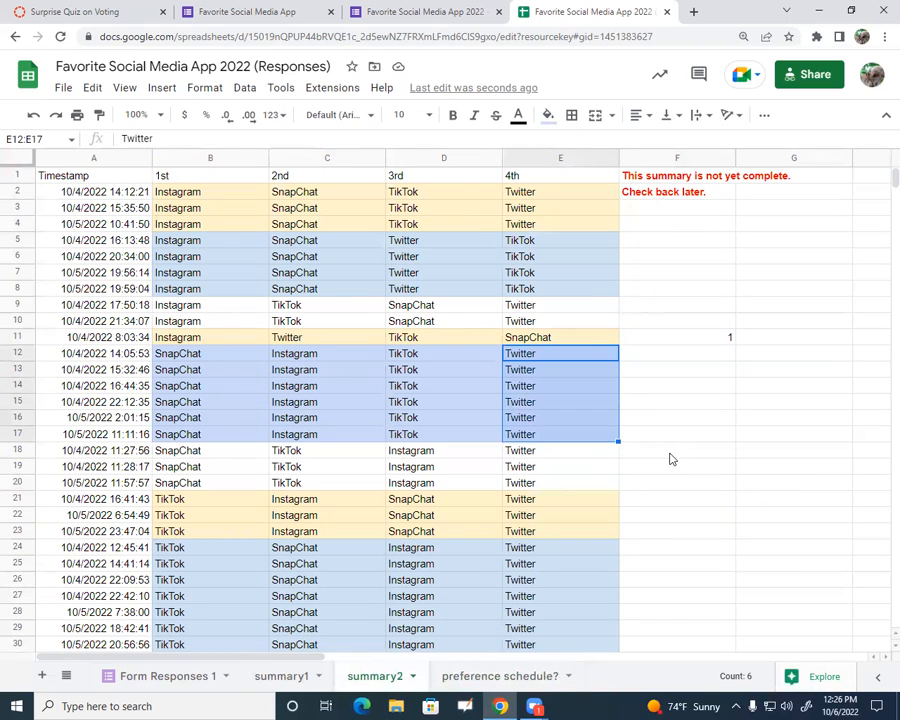
left_click(673, 437)
type("6")
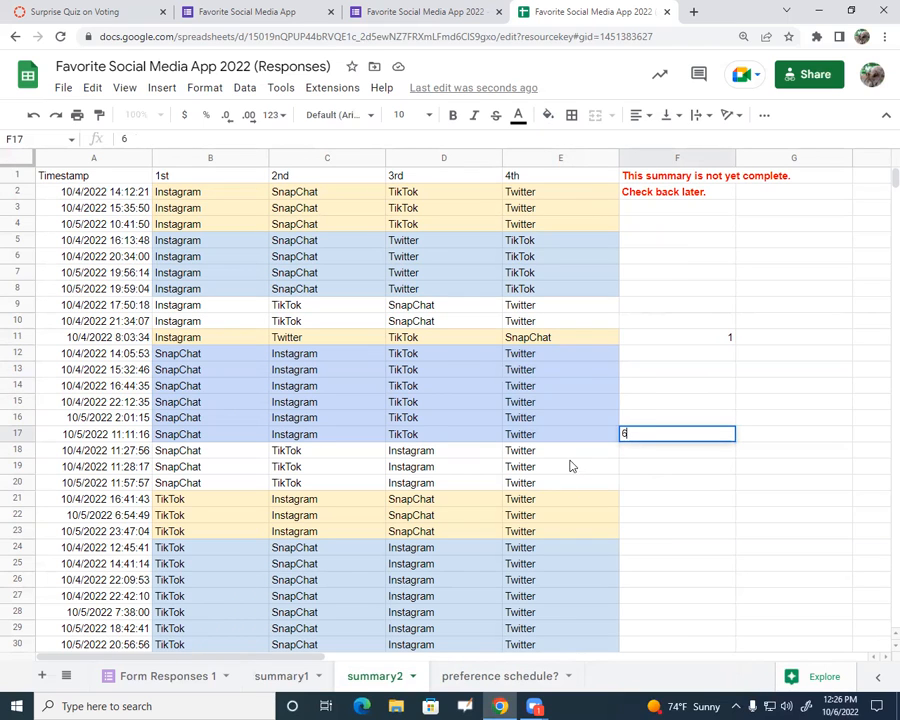
left_click(679, 486)
type("3")
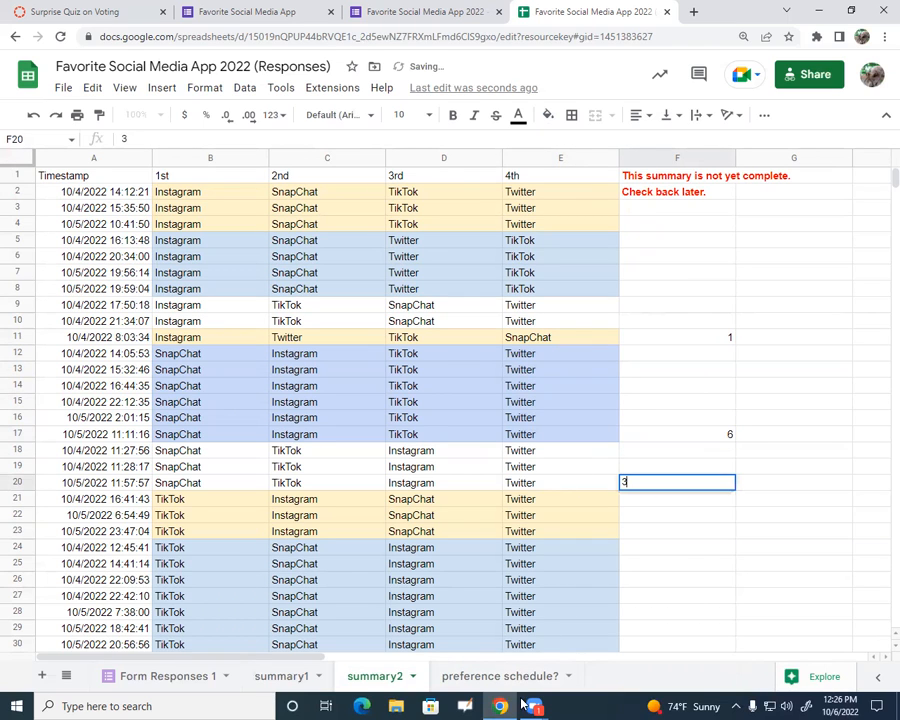
- Enter 3 in J1 of the preference schedule? sheet for the S, TT, I, TW column
left_click(500, 678)
type("3")
left_click(325, 181)
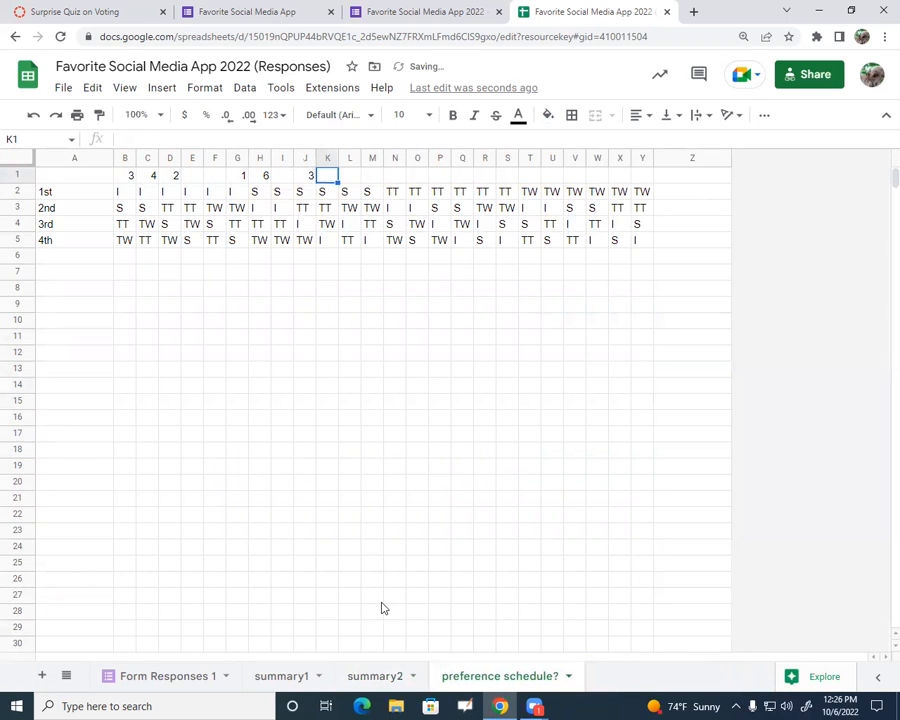
- Note 3 in F23 of summary2 and enter 3 in N1 of the preference schedule? sheet for the TT, I, S, TW column
left_click(368, 677)
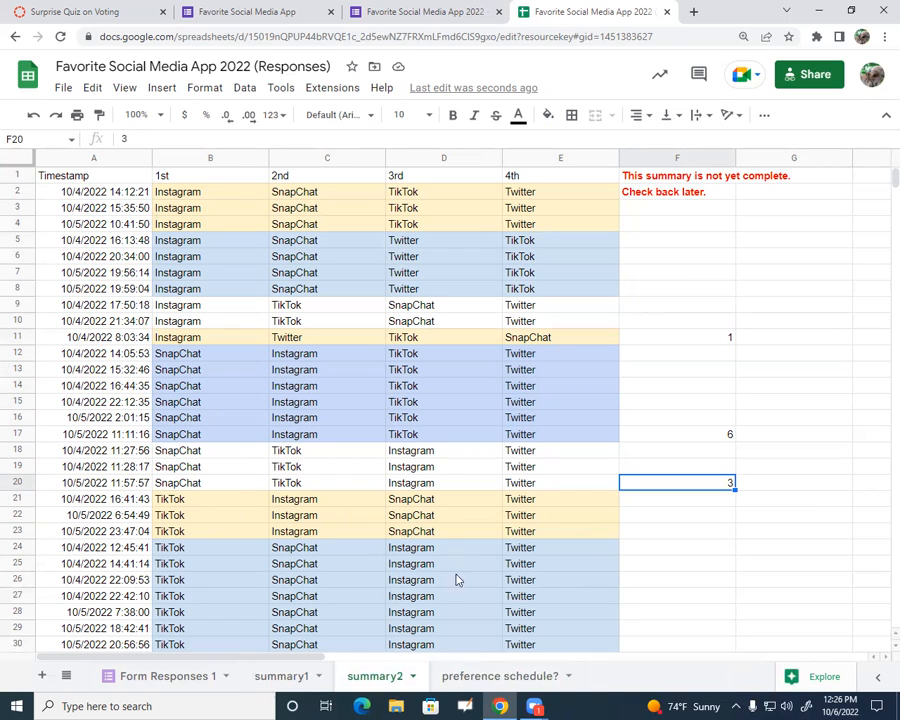
left_click(676, 536)
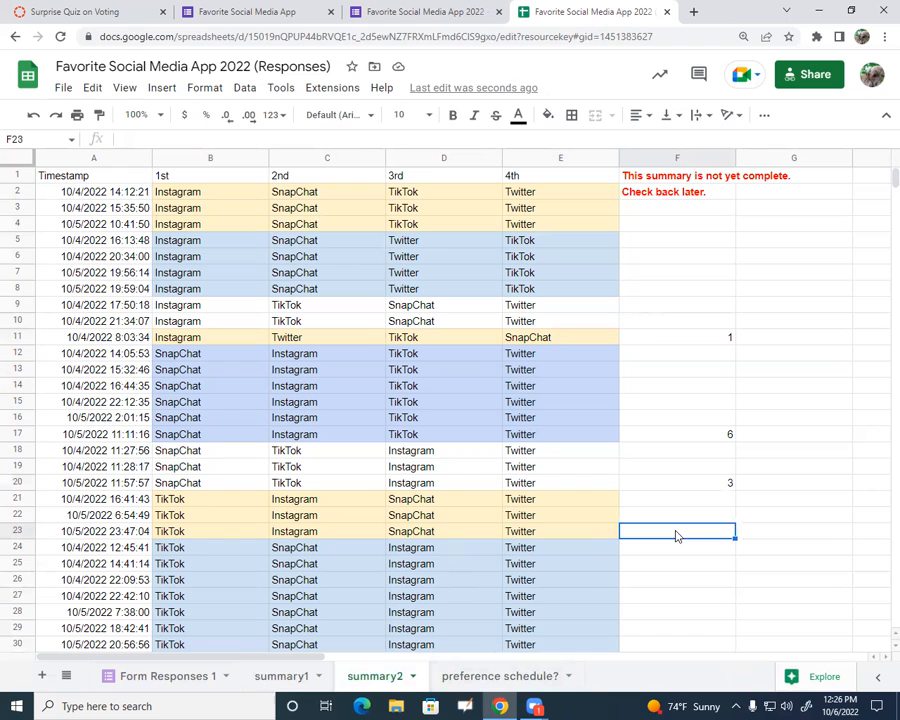
type("3")
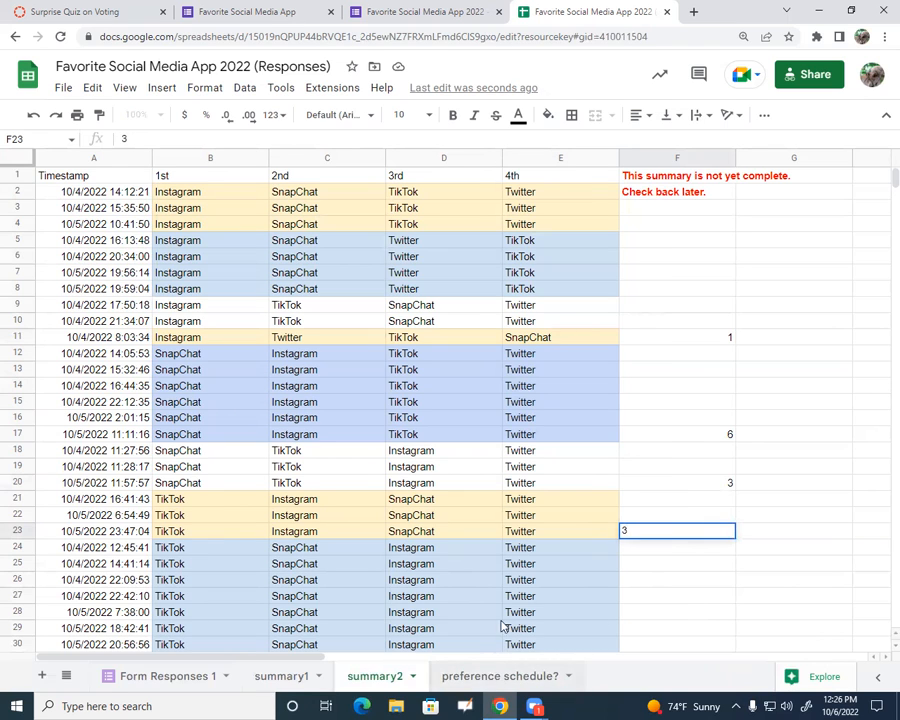
left_click(498, 676)
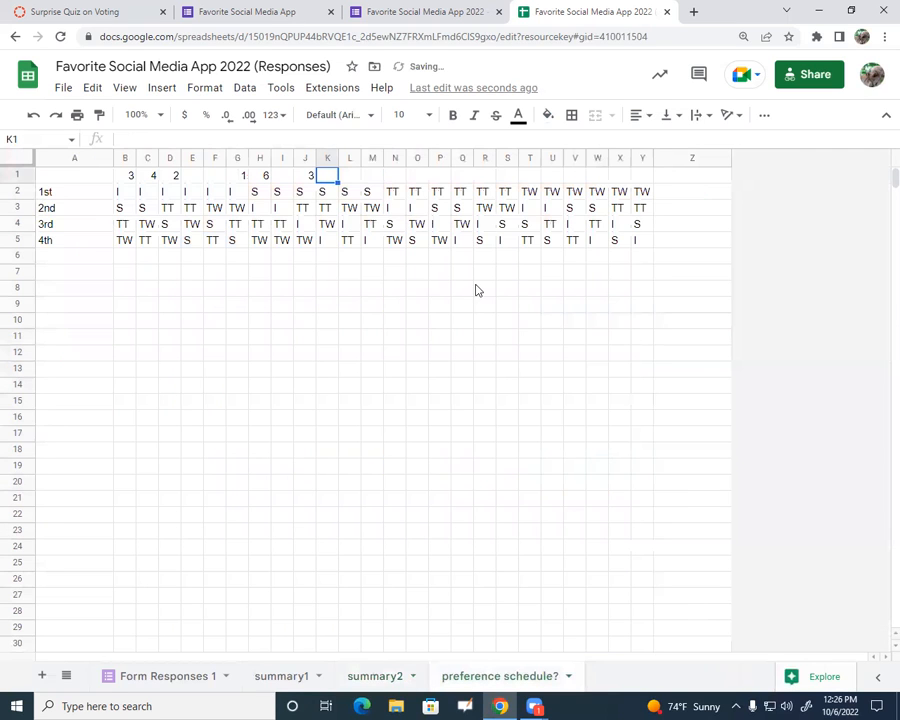
left_click(395, 177)
type("3")
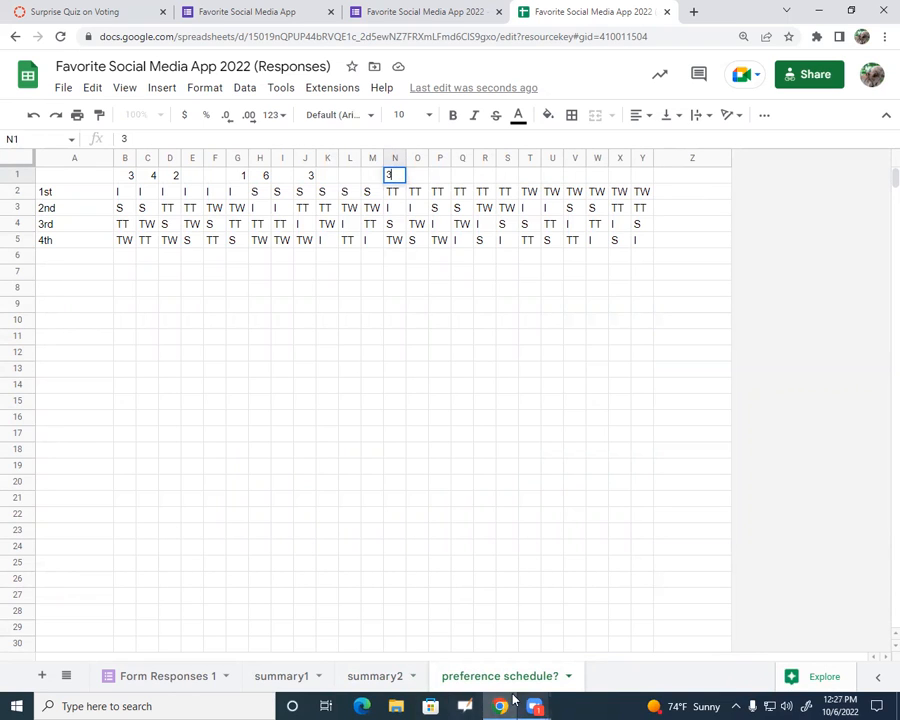
- Count the E24:E30 group on summary2 and enter 7 in P1 of the preference schedule? sheet for the TT, S, I, TW column
left_click(380, 678)
left_click(644, 566)
scroll(644, 574, "down", 2)
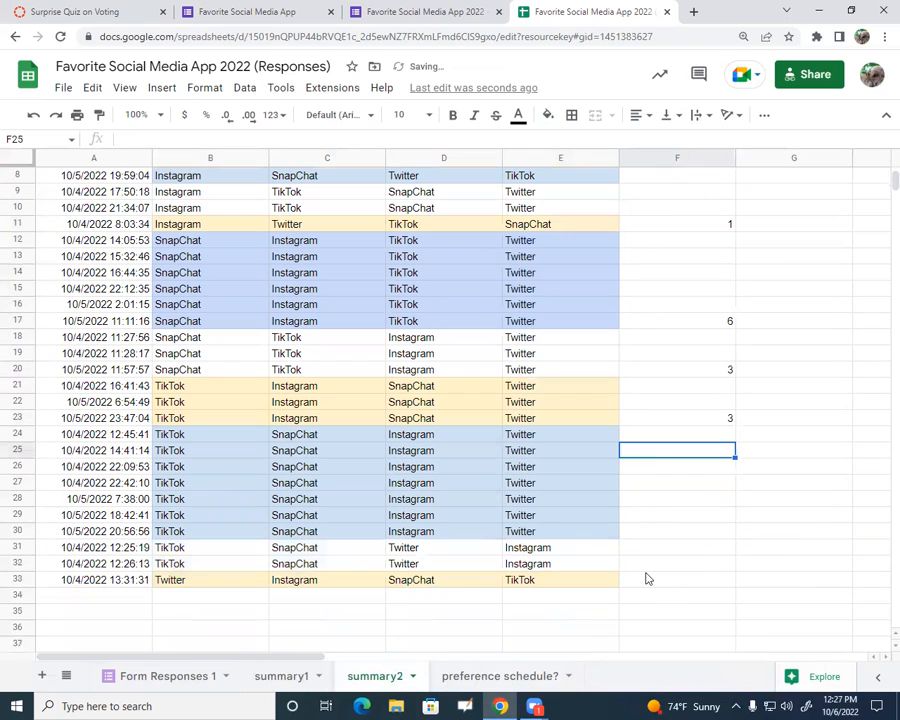
left_click_drag(541, 438, 534, 533)
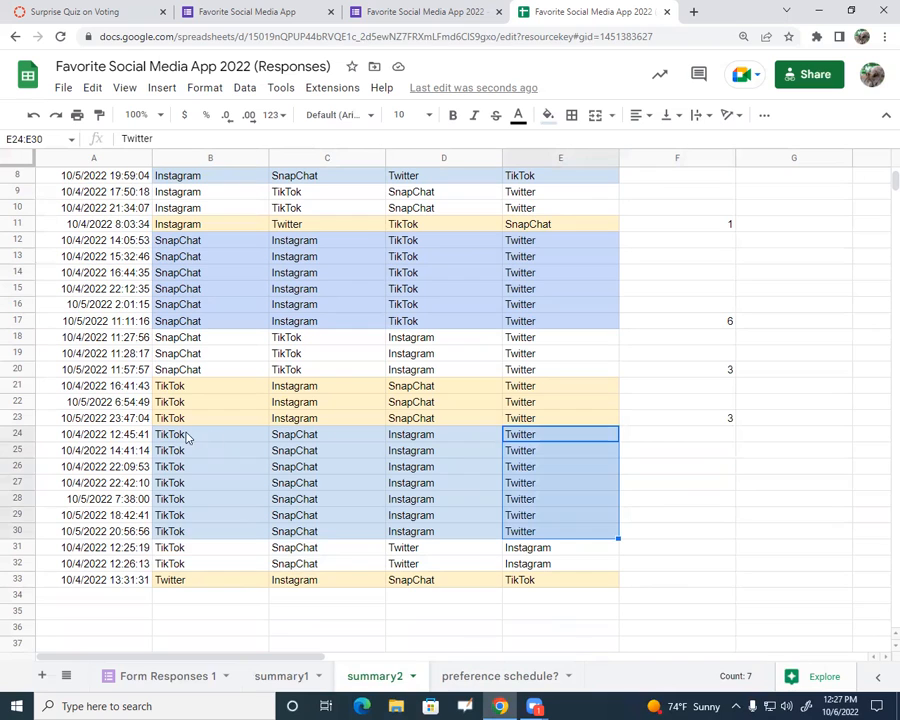
left_click(476, 680)
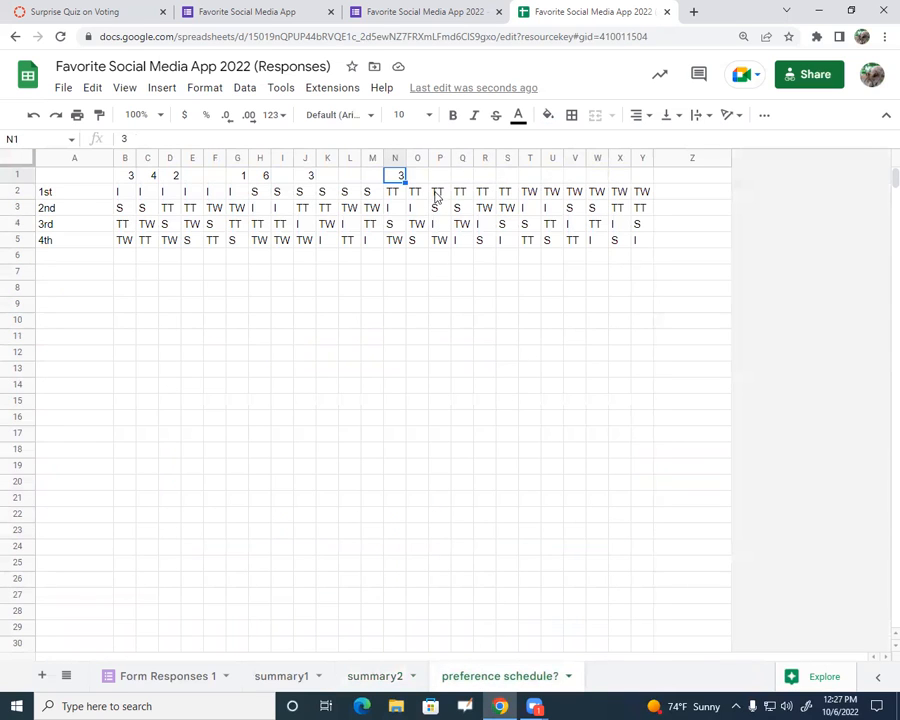
left_click(440, 179)
type("7")
- Note 7 in F30 of summary2 beside the last row of the TikTok, SnapChat, Instagram, Twitter group
left_click(362, 680)
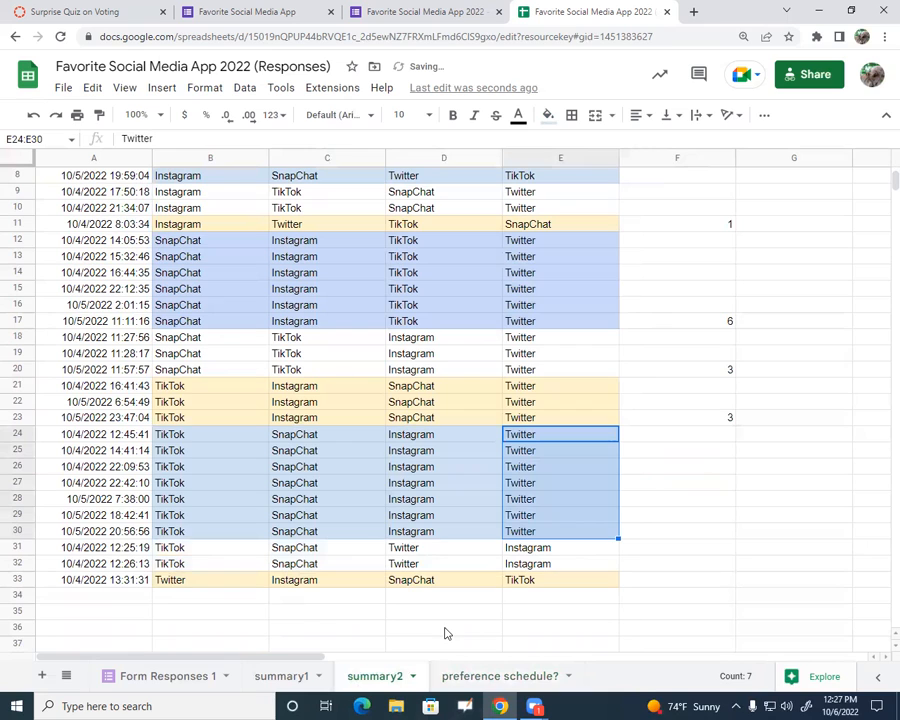
left_click(692, 531)
type("7")
left_click(700, 568)
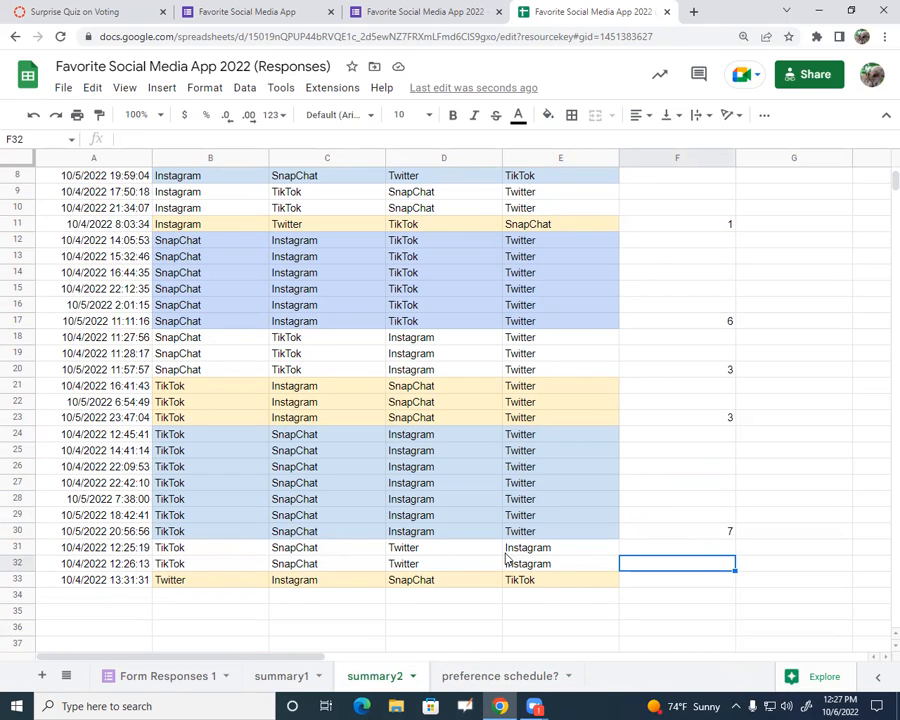
- Enter 3 in Q1 of the preference schedule? sheet for the TT, S, TW, I column
left_click(462, 676)
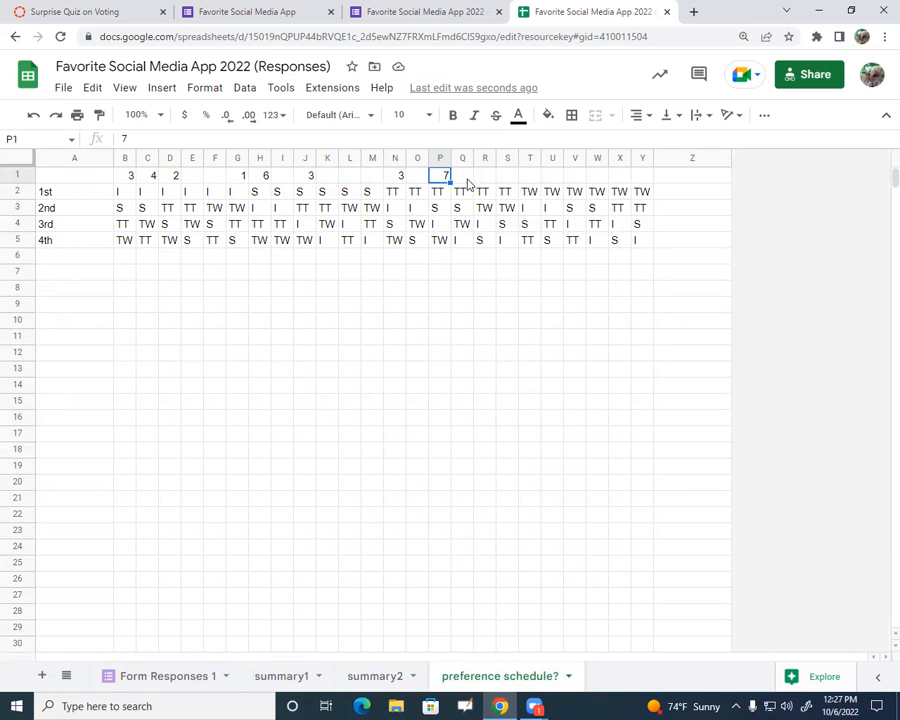
left_click(465, 177)
type("3")
- Check the Twitter-first response on summary2 and enter 1 in T1 of the preference schedule? sheet for the TW, I, S, TT column
left_click(371, 680)
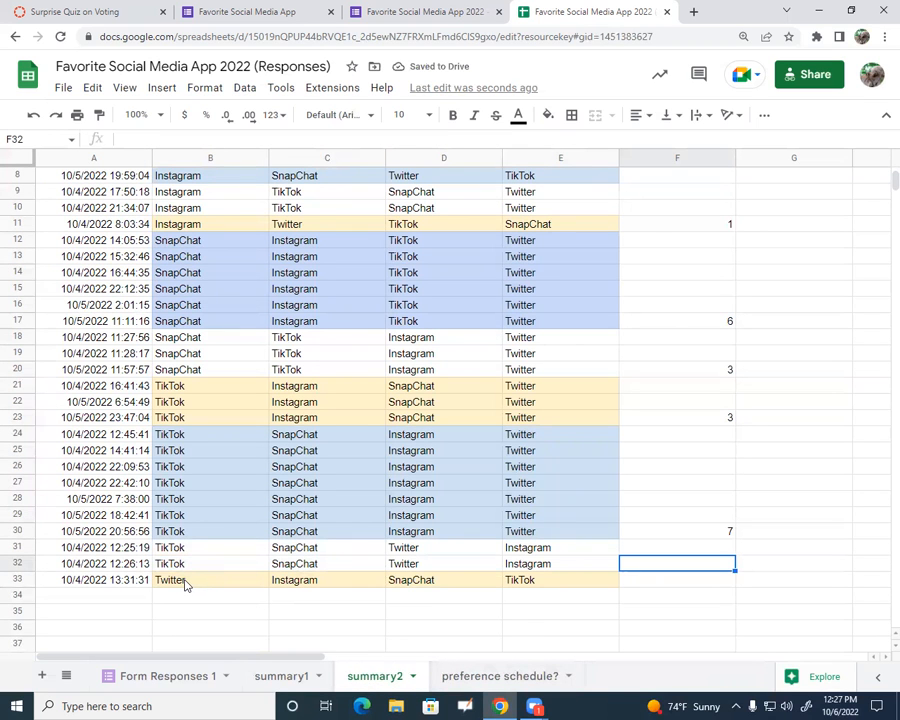
left_click(478, 680)
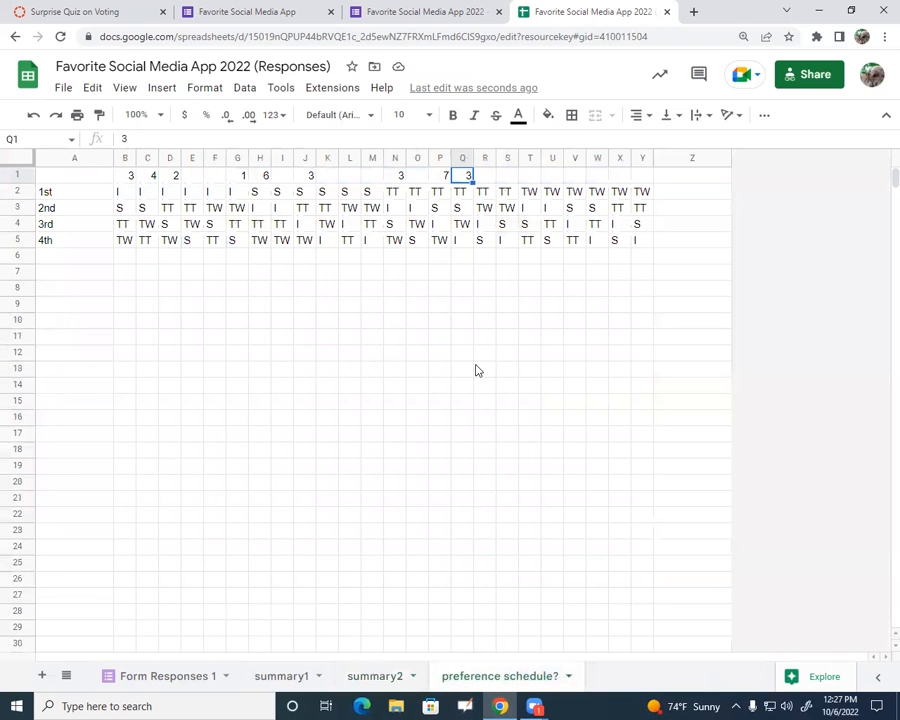
left_click(529, 176)
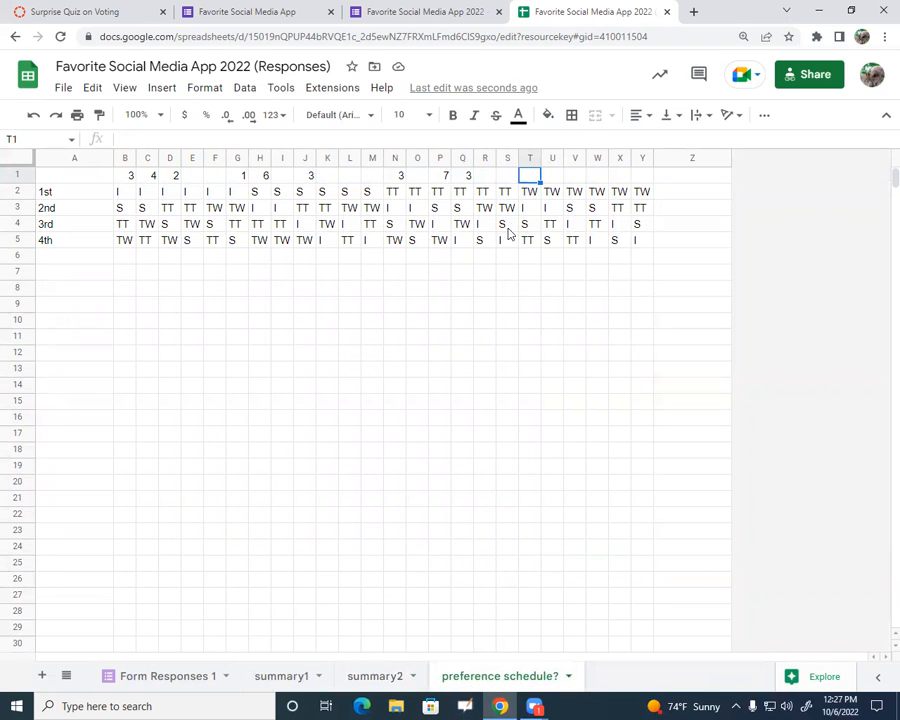
type("1")
left_click(529, 388)
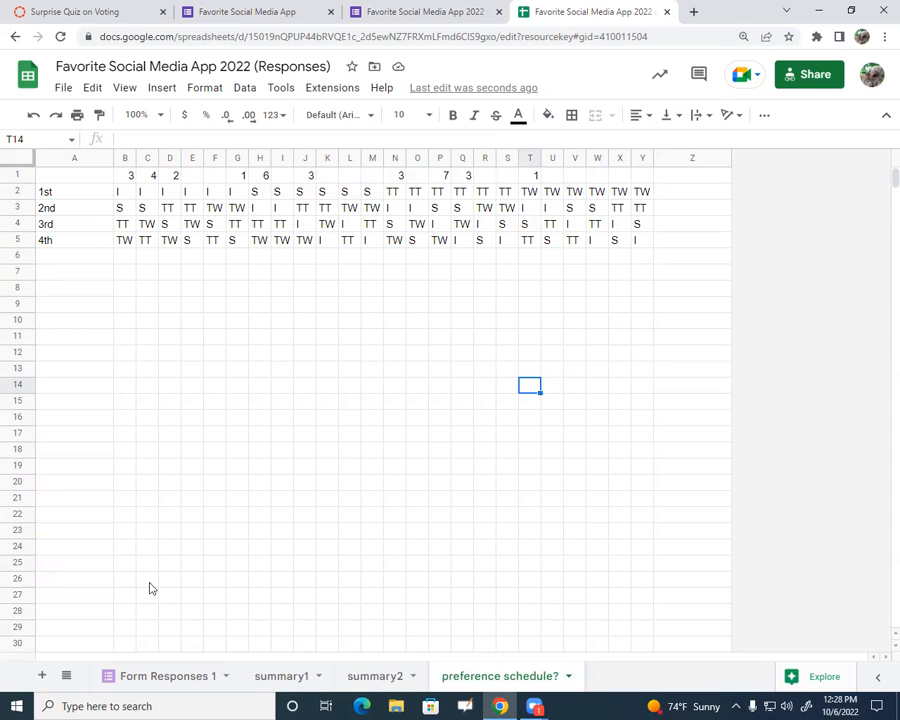
- Review the Form Responses 1, summary1 and summary2 sheets, ending on the preference schedule? sheet
left_click(157, 675)
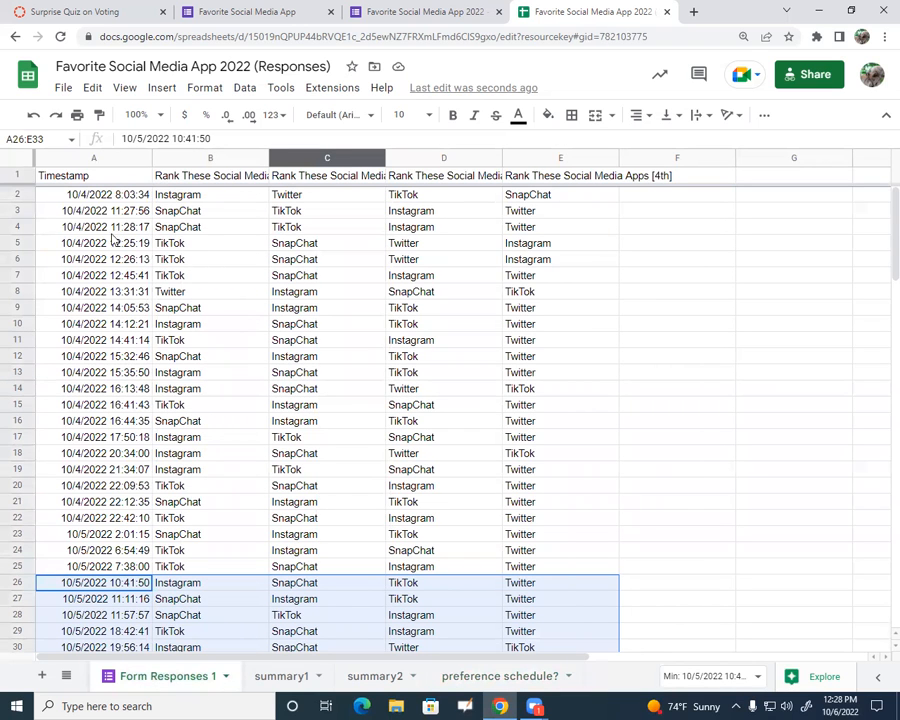
left_click(280, 678)
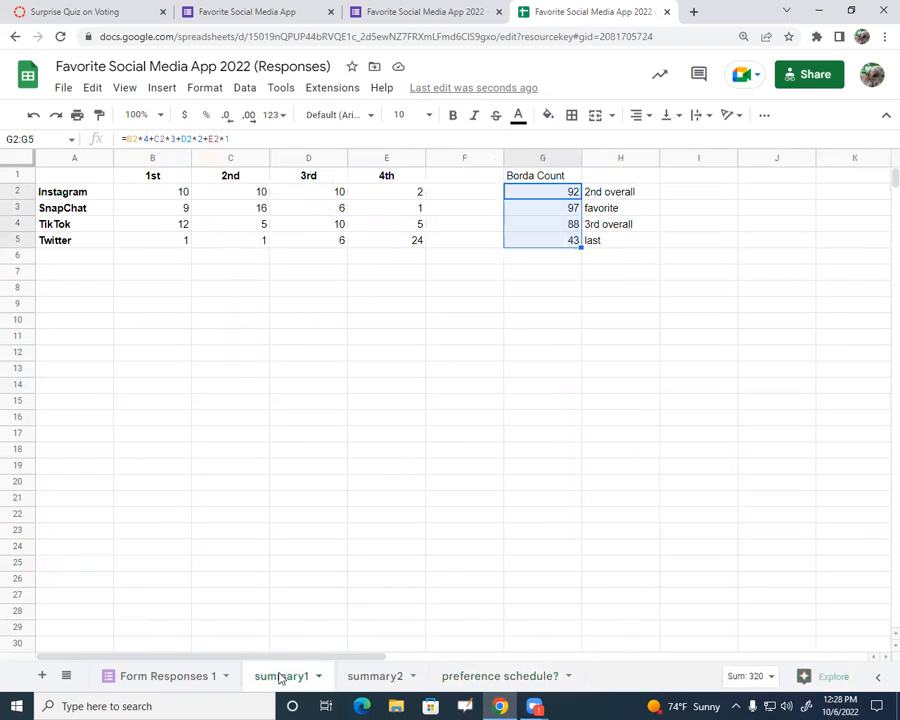
left_click(356, 678)
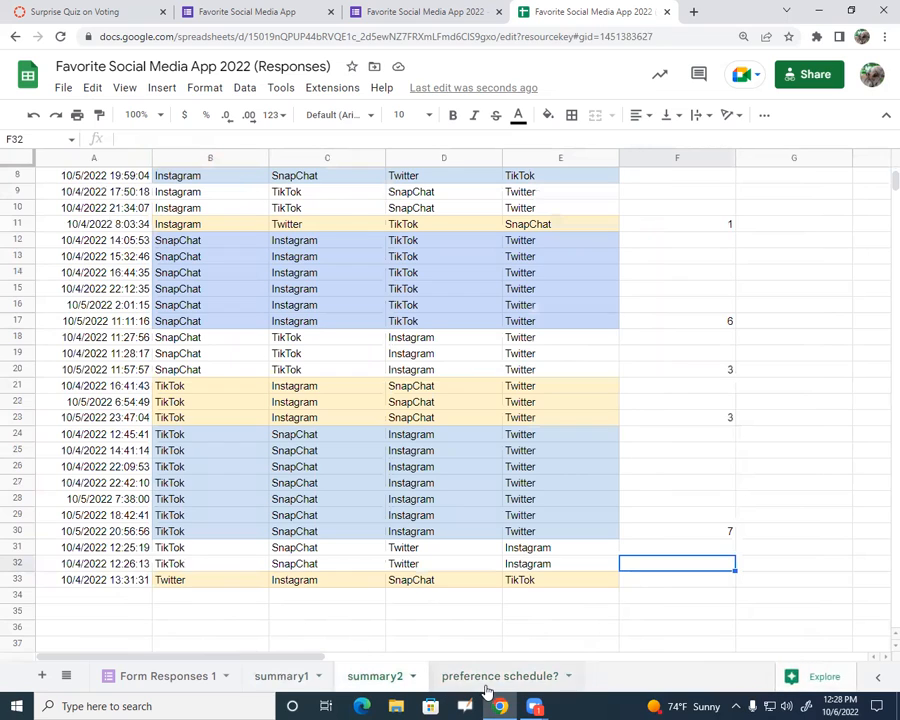
left_click(488, 679)
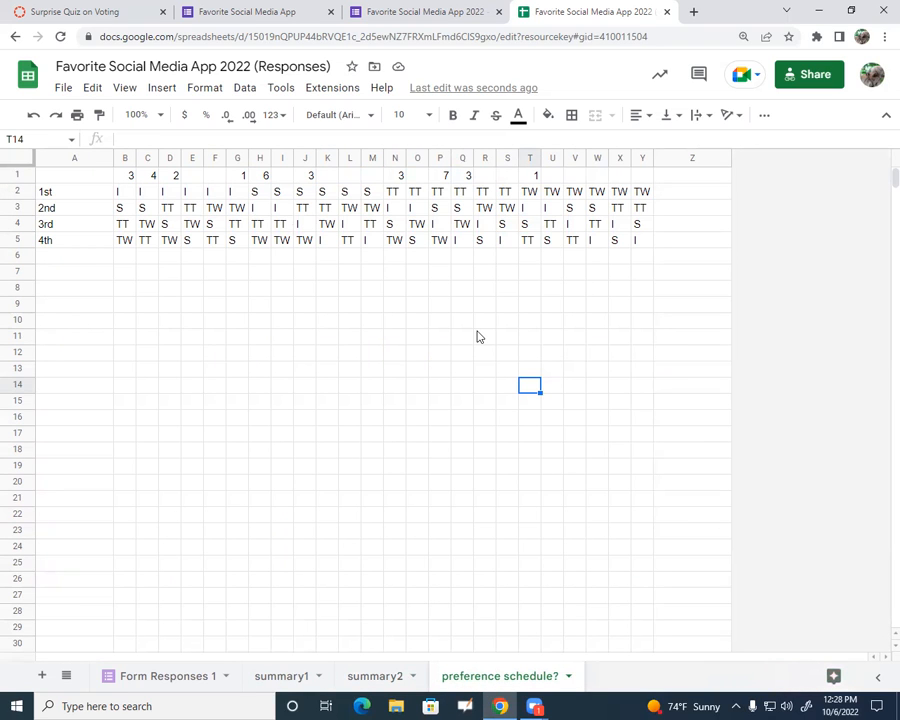